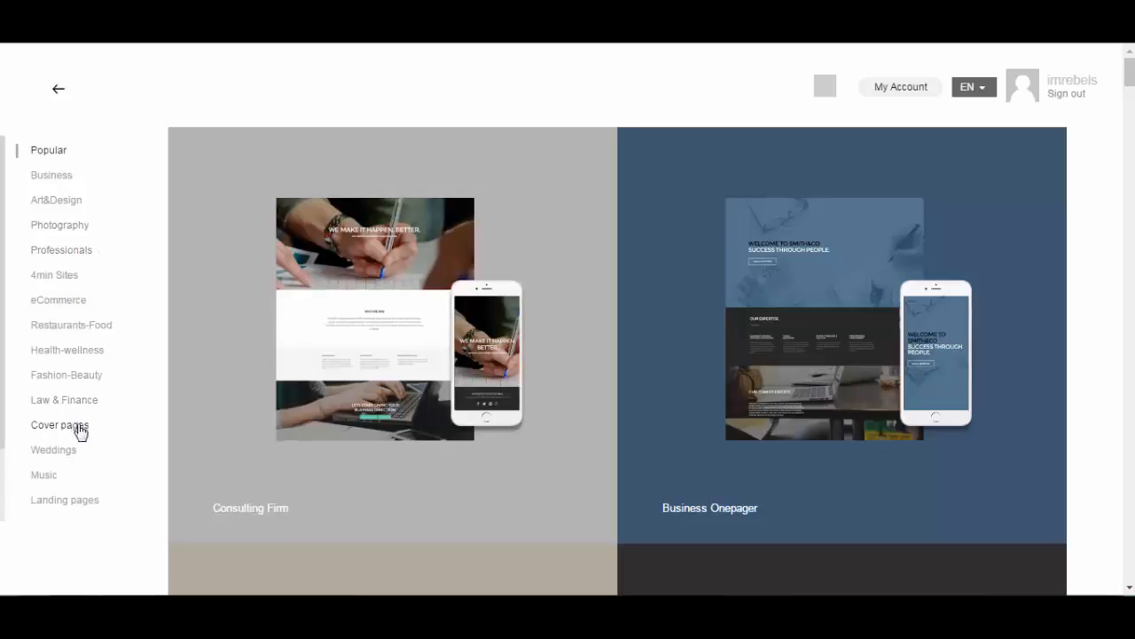
Choose the "RAAK - one page" template from the Photography category and open it for editing
left_click(60, 227)
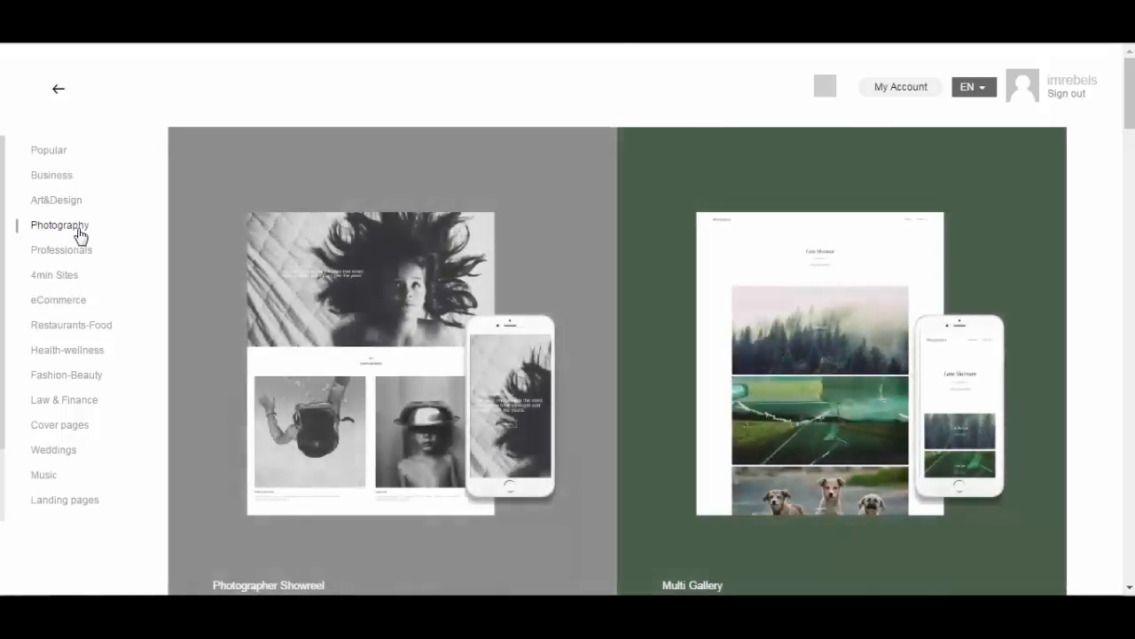
mouse_move(489, 328)
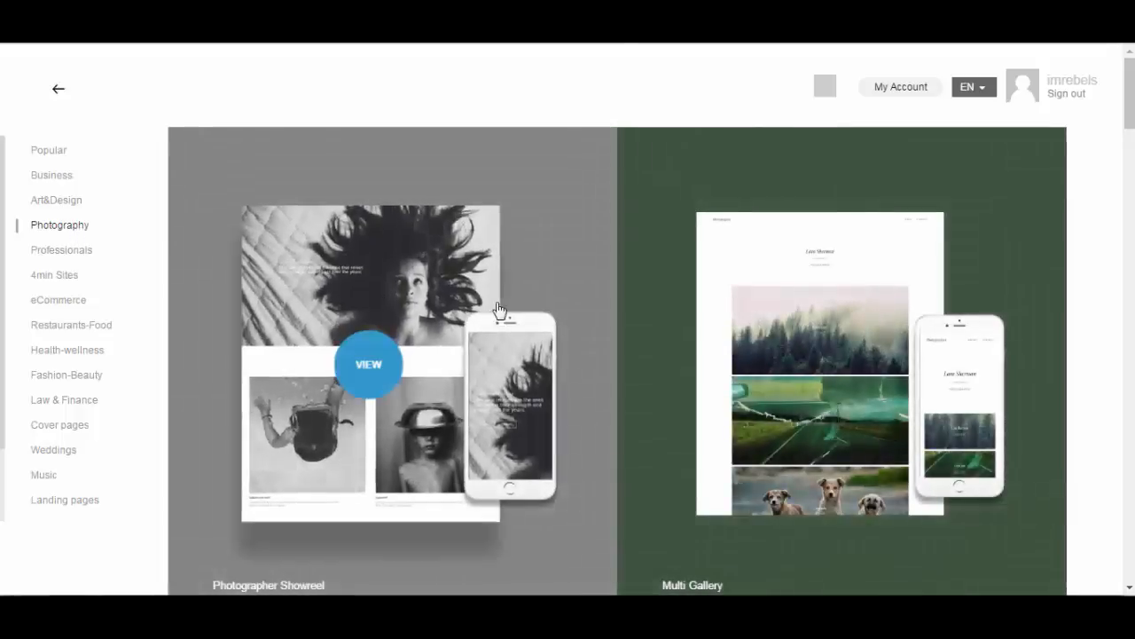
scroll(489, 330, "down", 6)
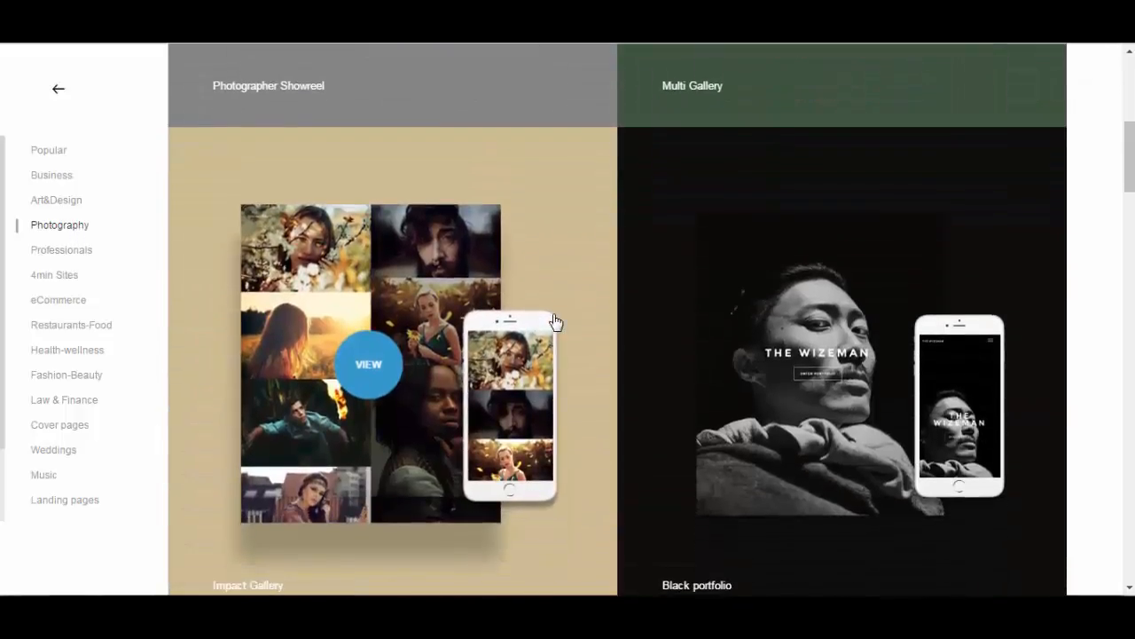
scroll(557, 327, "down", 5)
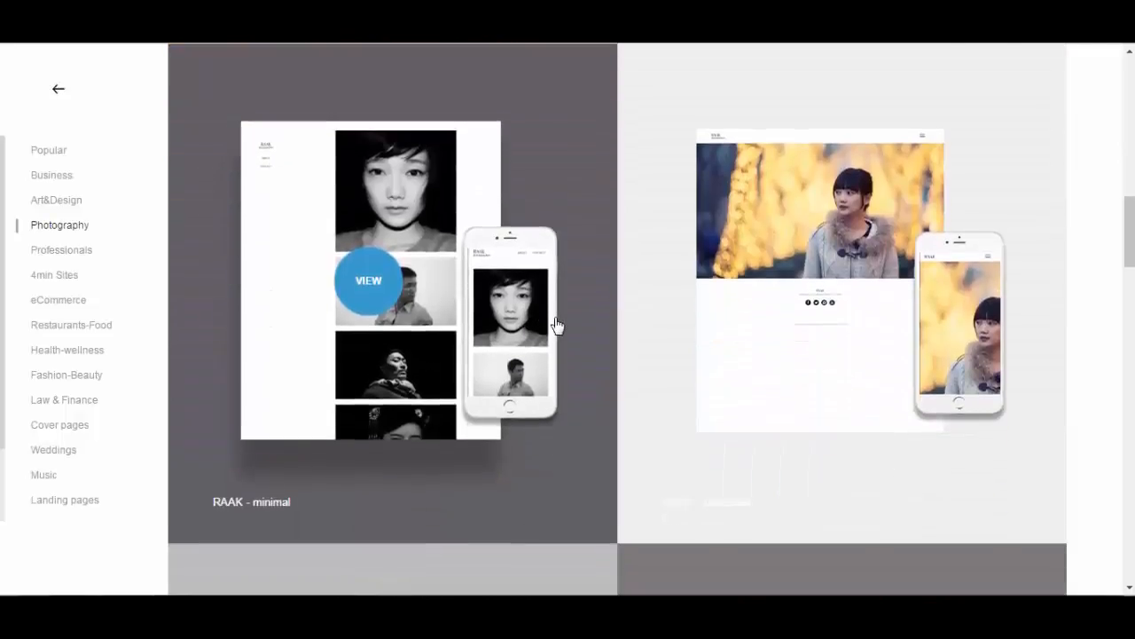
scroll(557, 327, "down", 7)
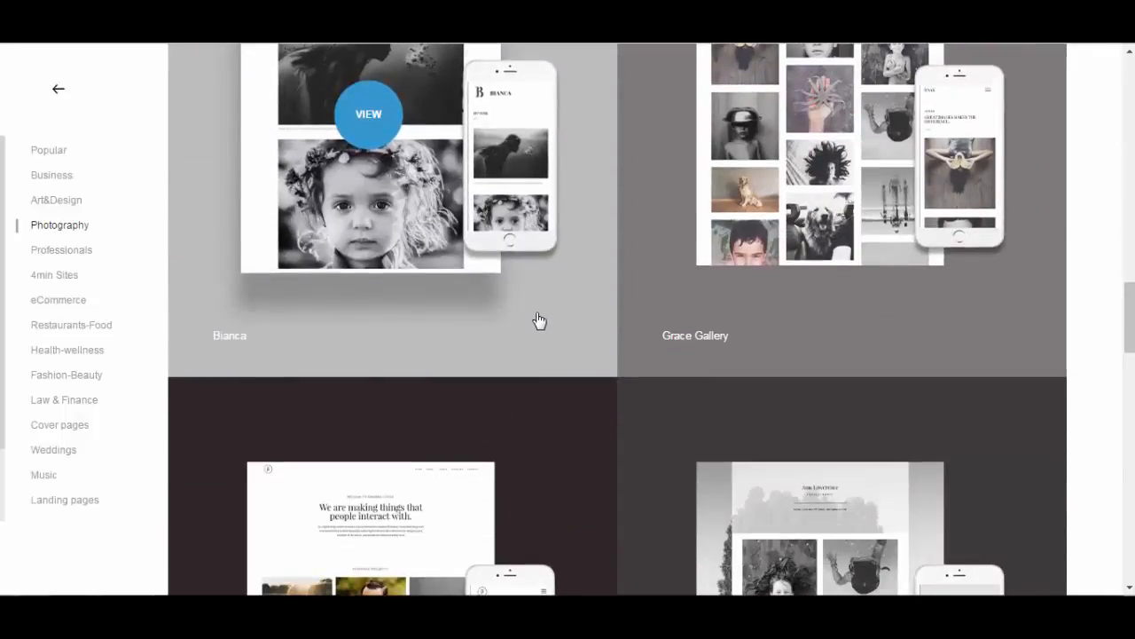
scroll(539, 320, "down", 4)
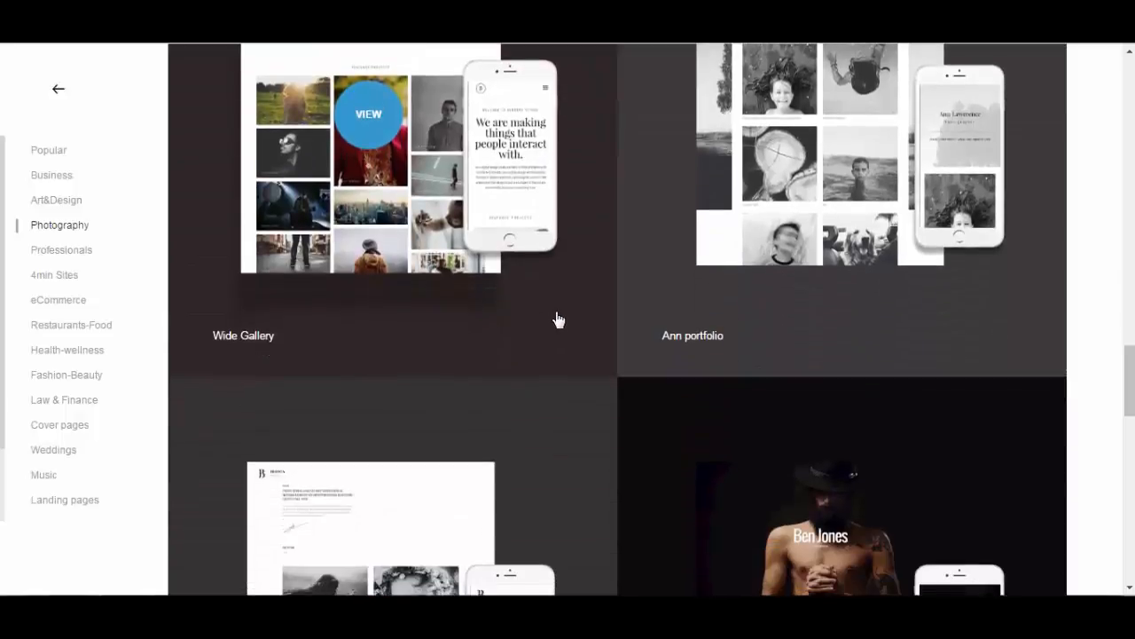
scroll(558, 320, "down", 2)
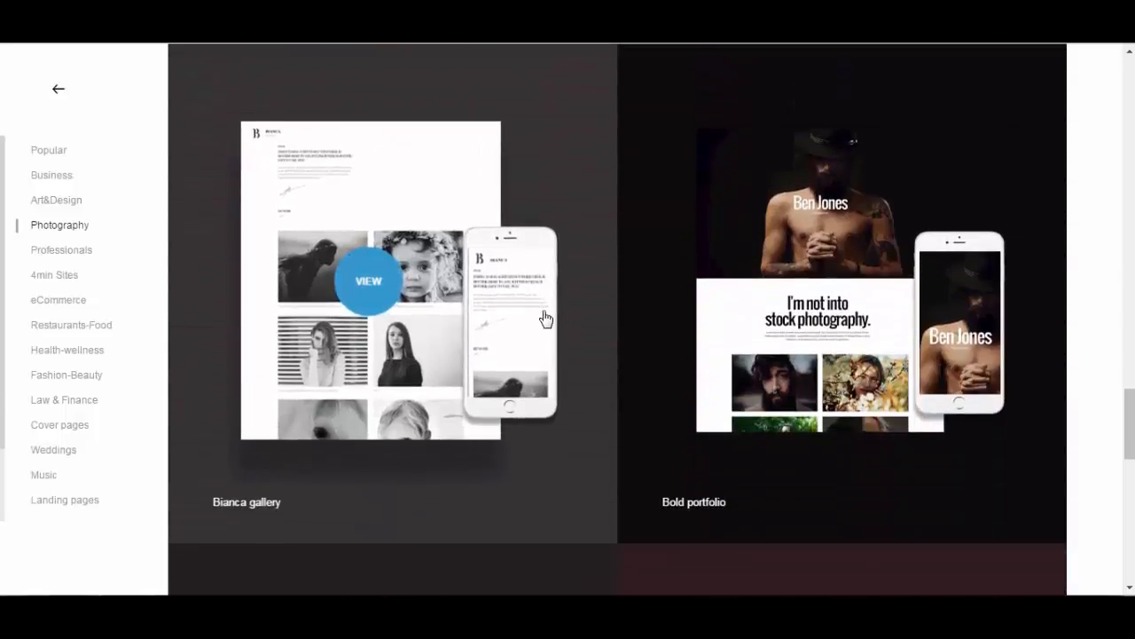
scroll(546, 319, "down", 6)
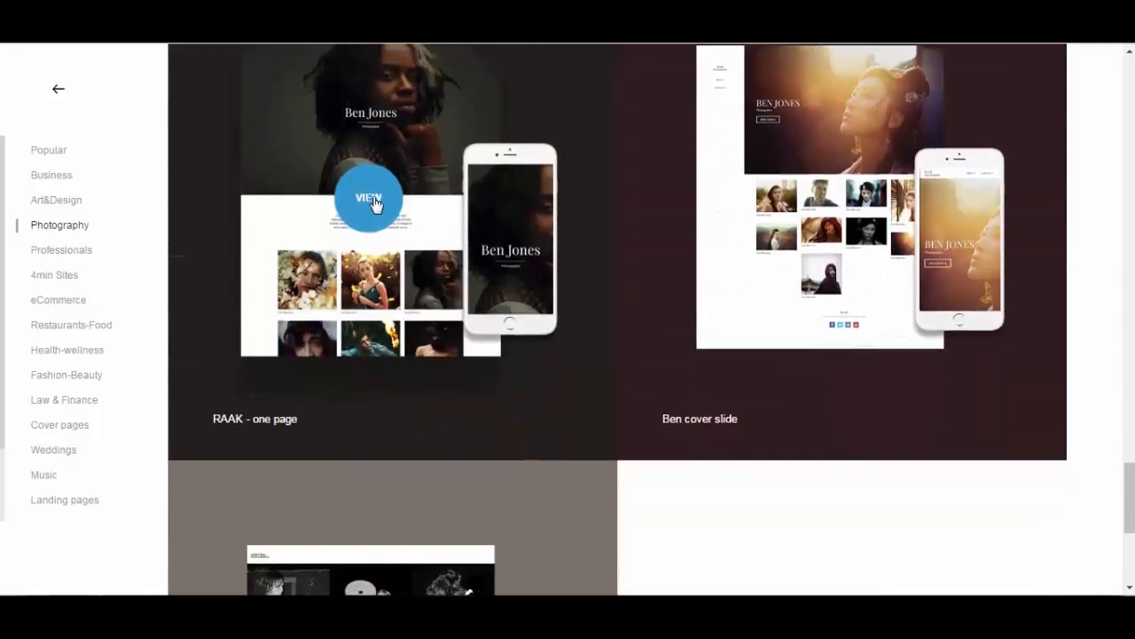
left_click(375, 201)
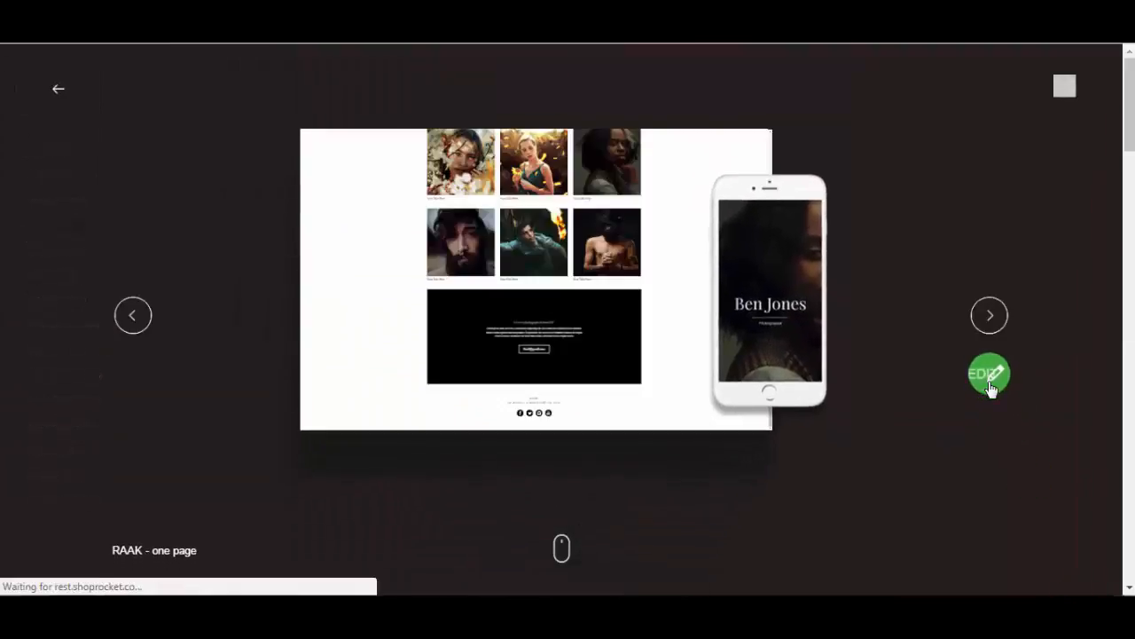
left_click(991, 390)
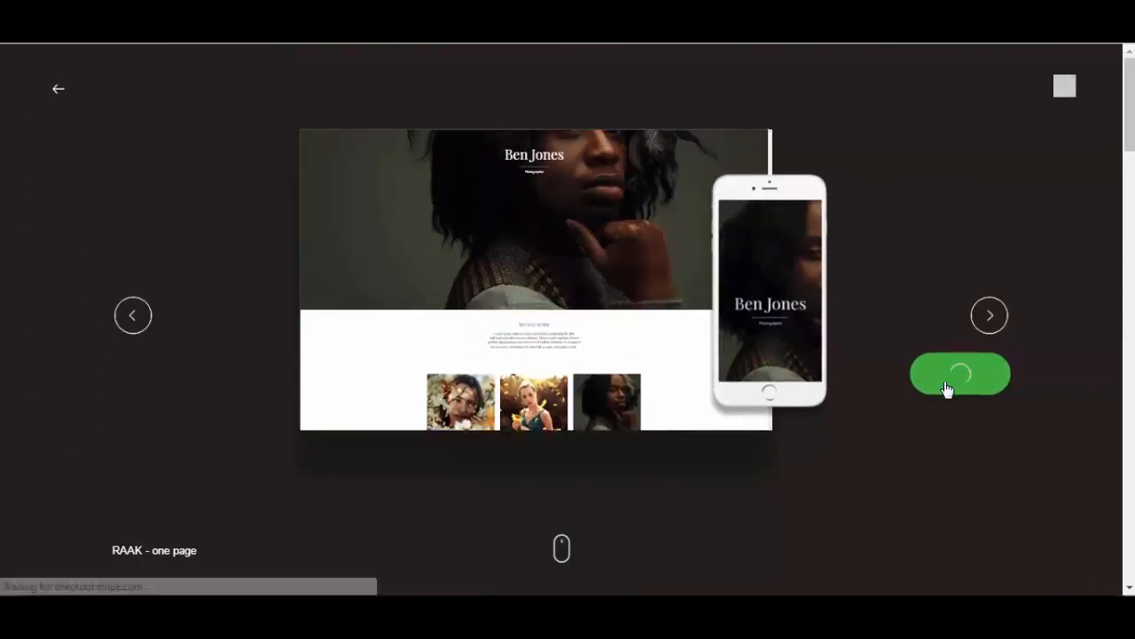
Review the template's home page from the header photo through the gallery to the contact section
scroll(712, 241, "down", 10)
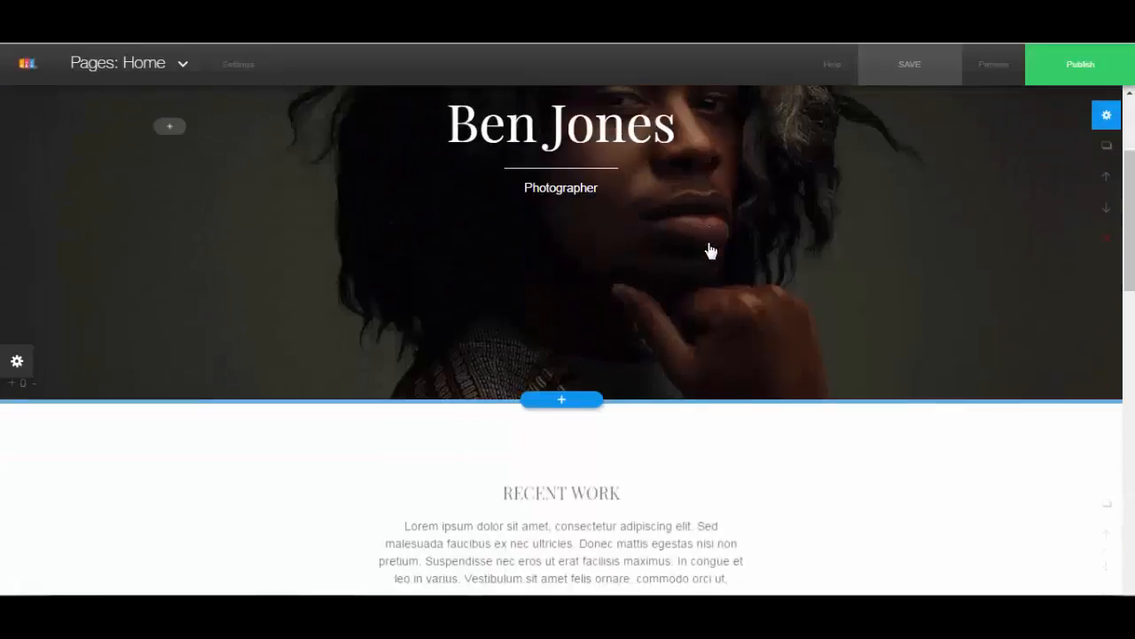
scroll(752, 266, "down", 3)
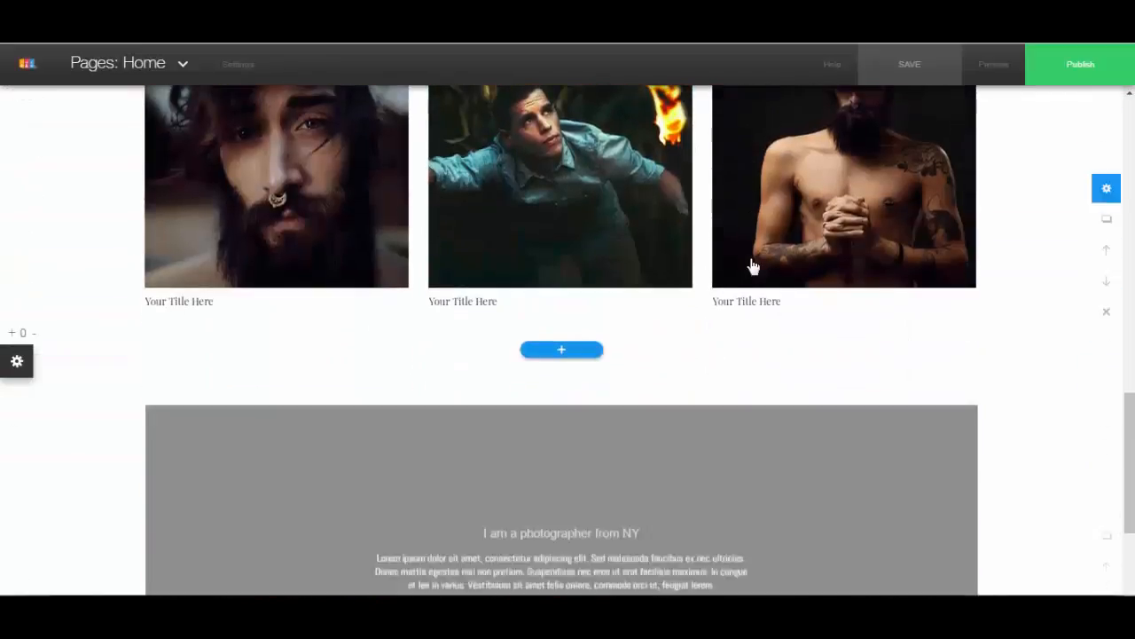
scroll(725, 269, "up", 2)
scroll(715, 294, "down", 5)
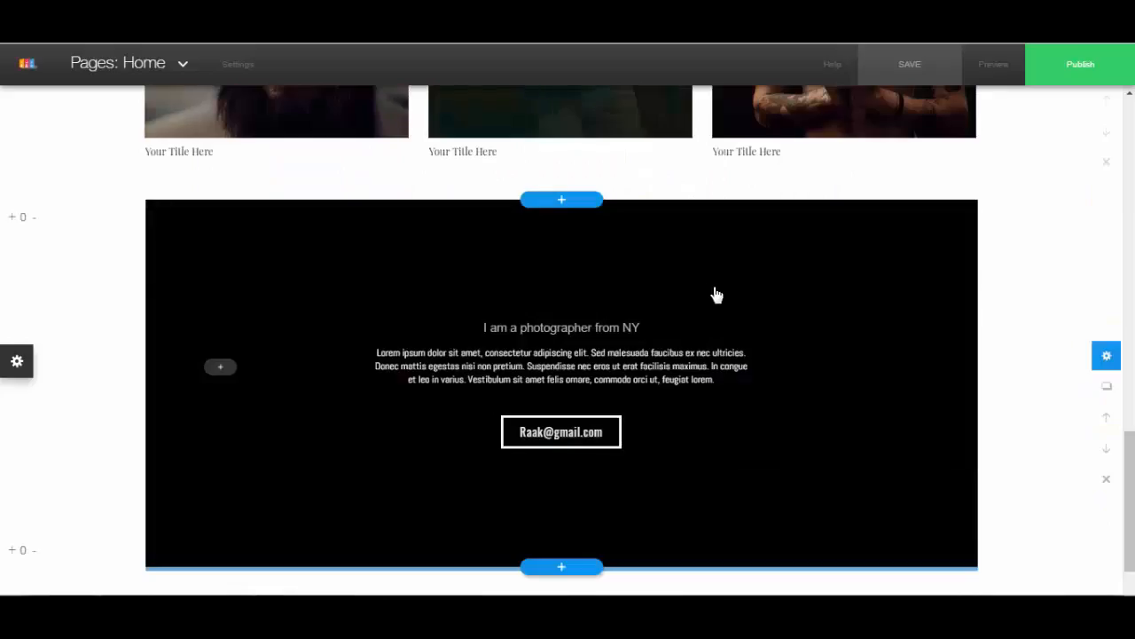
scroll(737, 293, "up", 7)
scroll(783, 277, "up", 6)
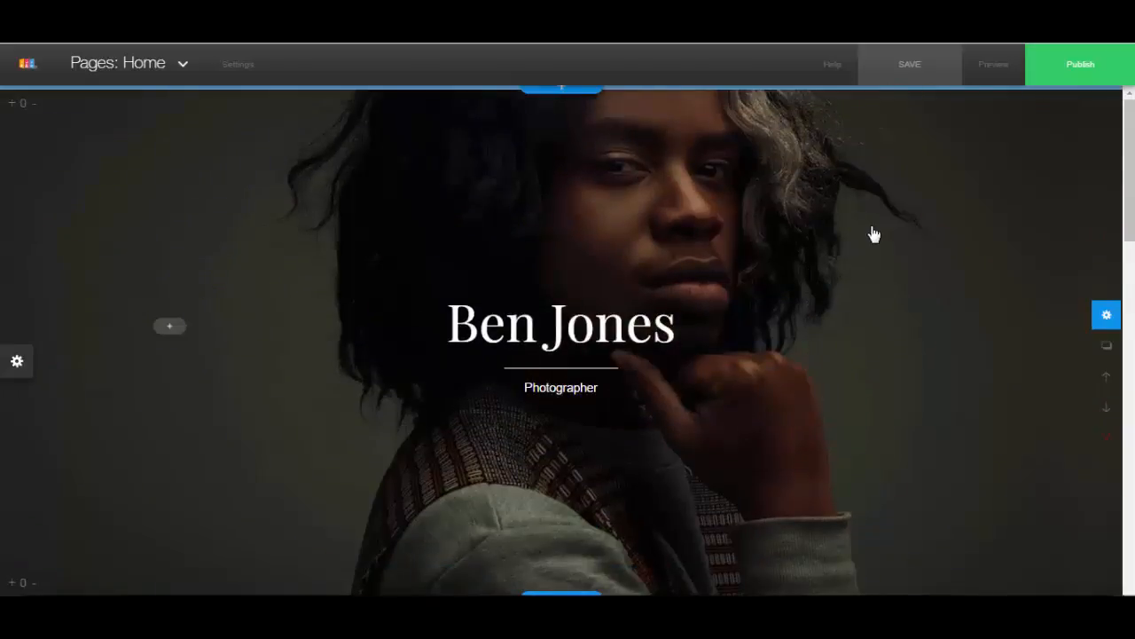
Add a new page based on the "Blog" page template, keeping the name Blog
left_click(183, 69)
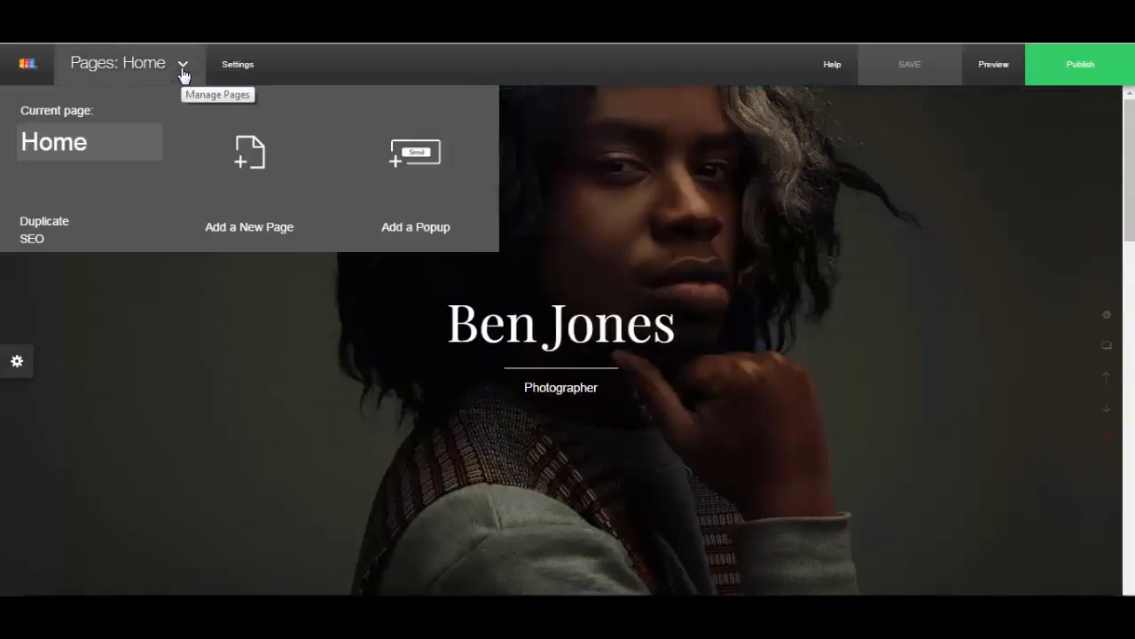
left_click(257, 176)
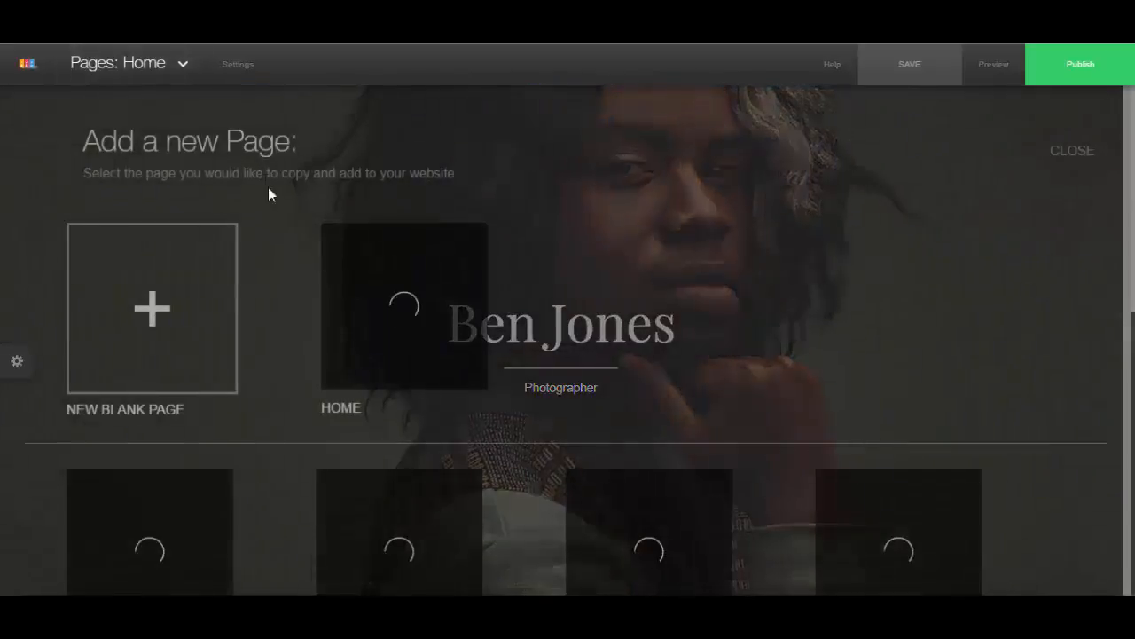
scroll(630, 239, "down", 3)
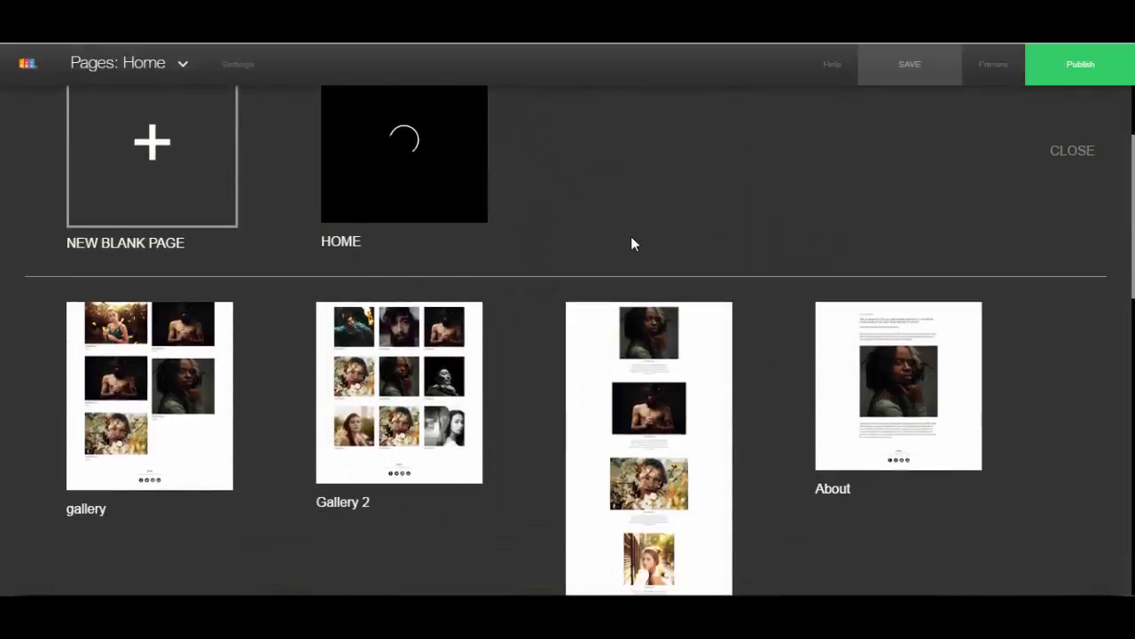
scroll(631, 245, "down", 6)
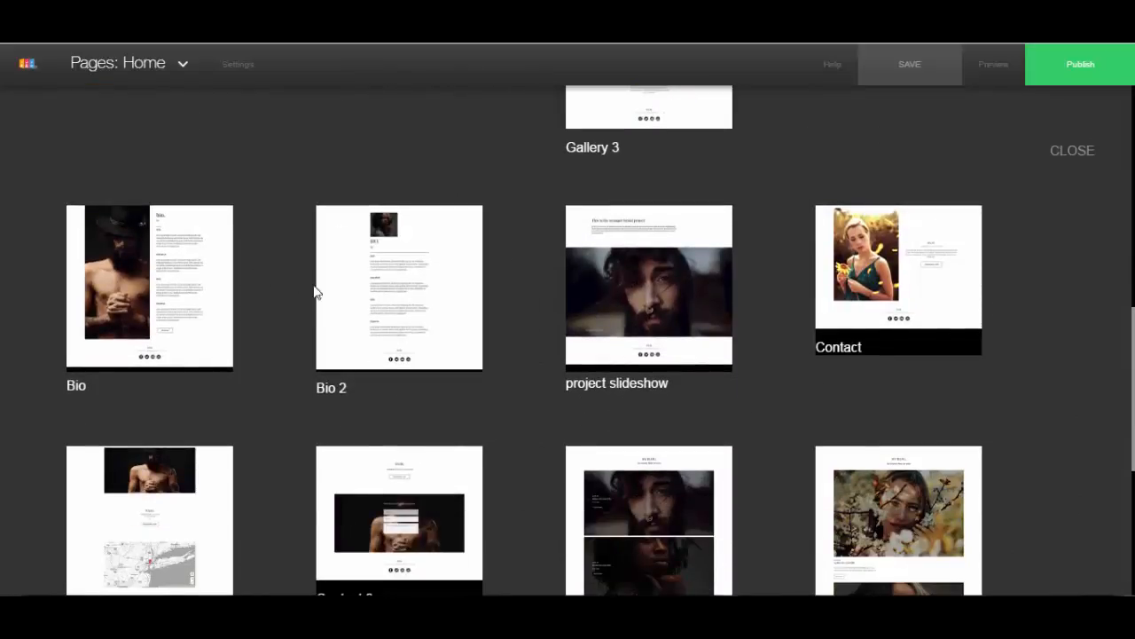
scroll(373, 284, "down", 2)
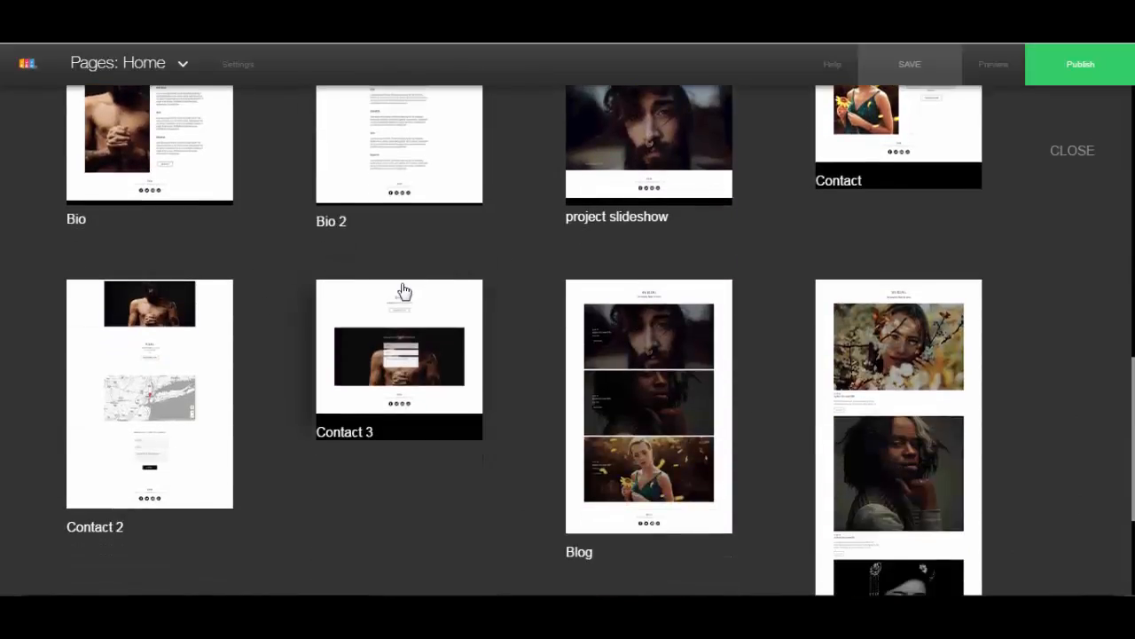
scroll(402, 292, "down", 1)
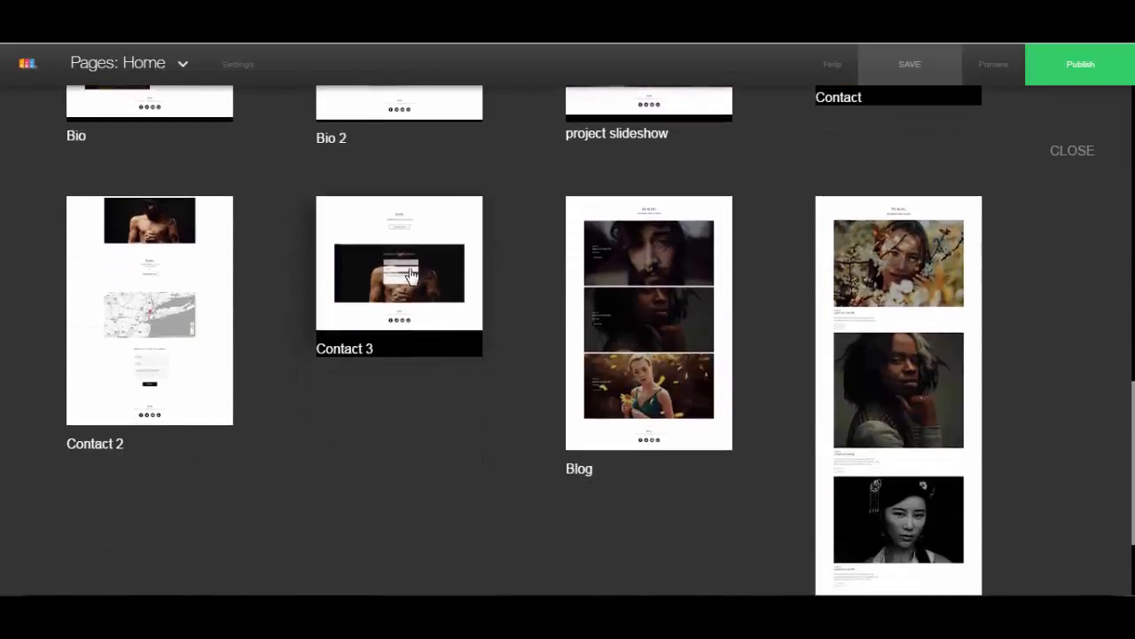
left_click(684, 315)
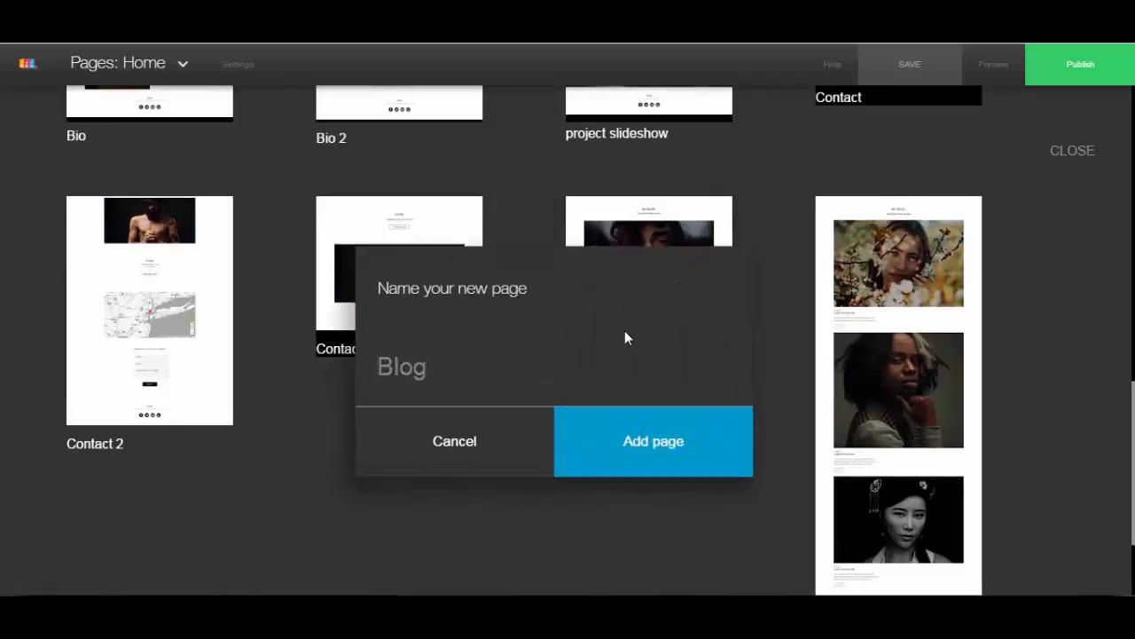
left_click(633, 441)
left_click(670, 455)
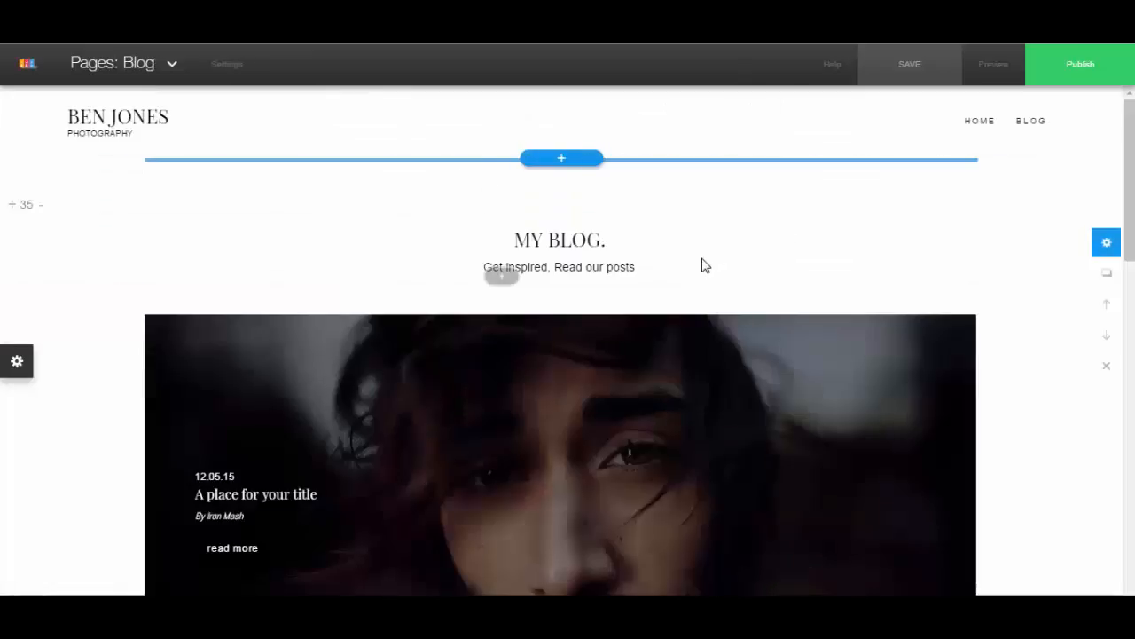
Add the "Beautiful innovative brands & websites" header section above the My Blog title and reduce its height
left_click(569, 160)
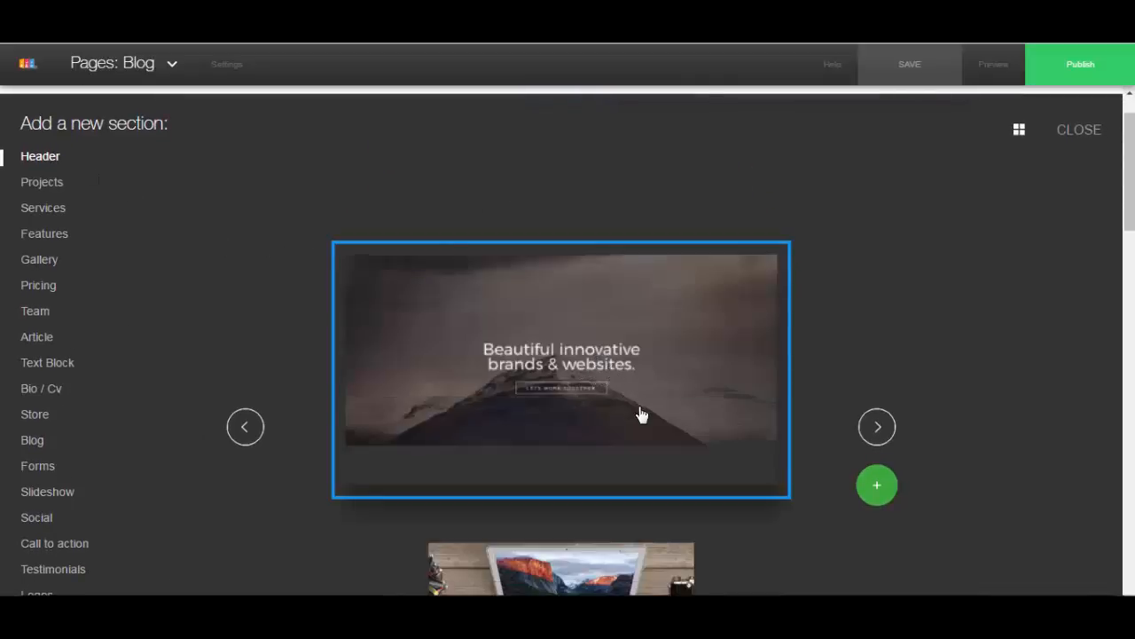
left_click(888, 496)
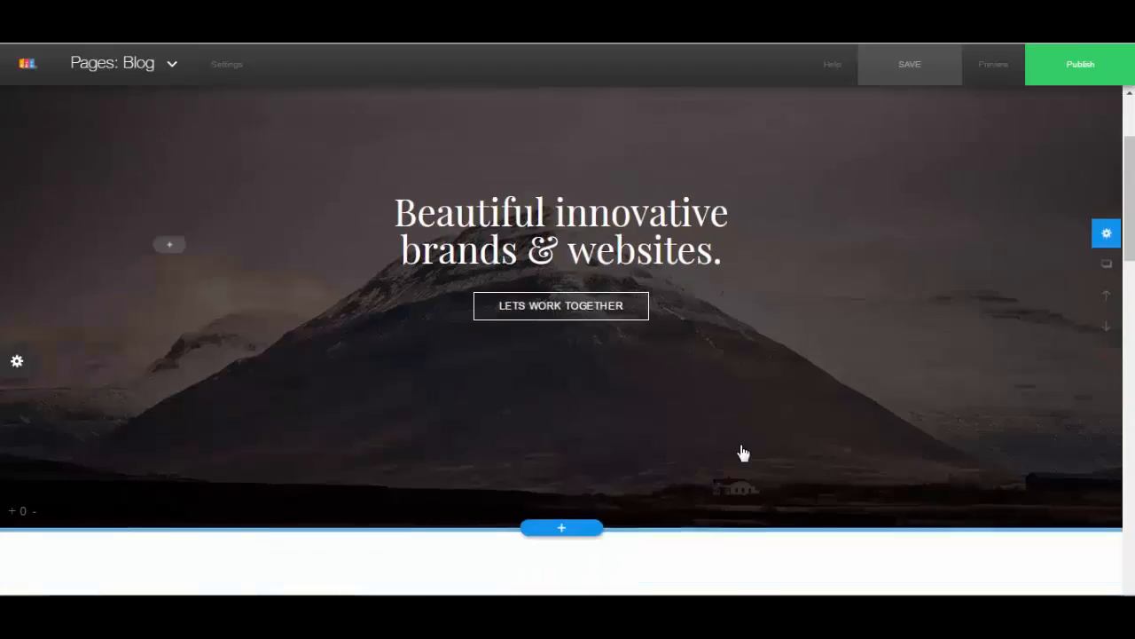
scroll(750, 373, "down", 2)
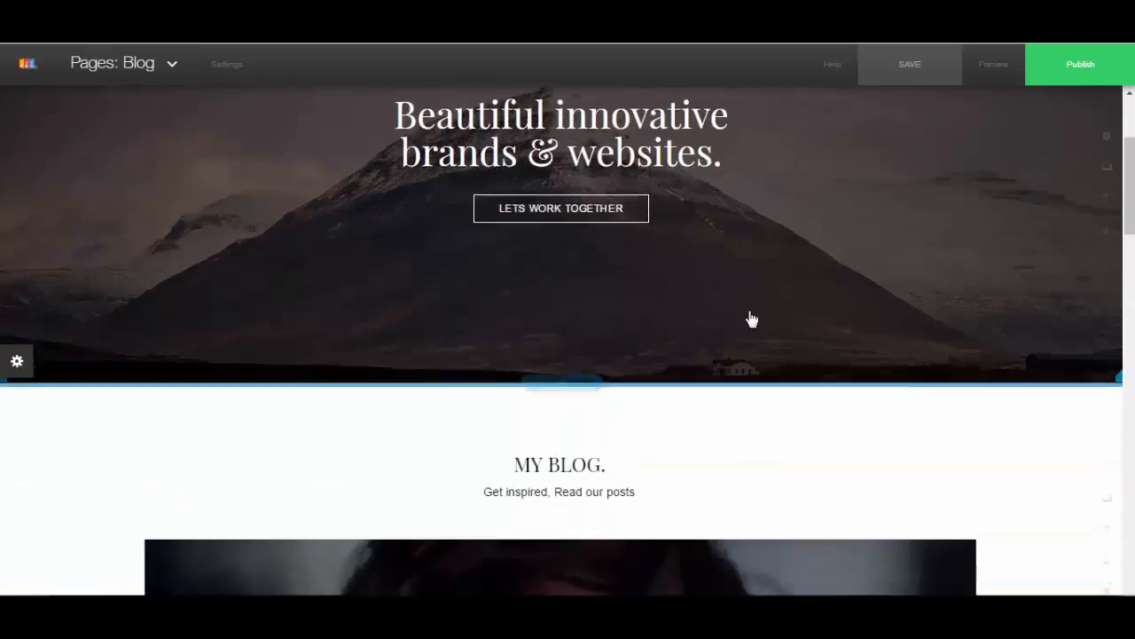
scroll(724, 329, "up", 3)
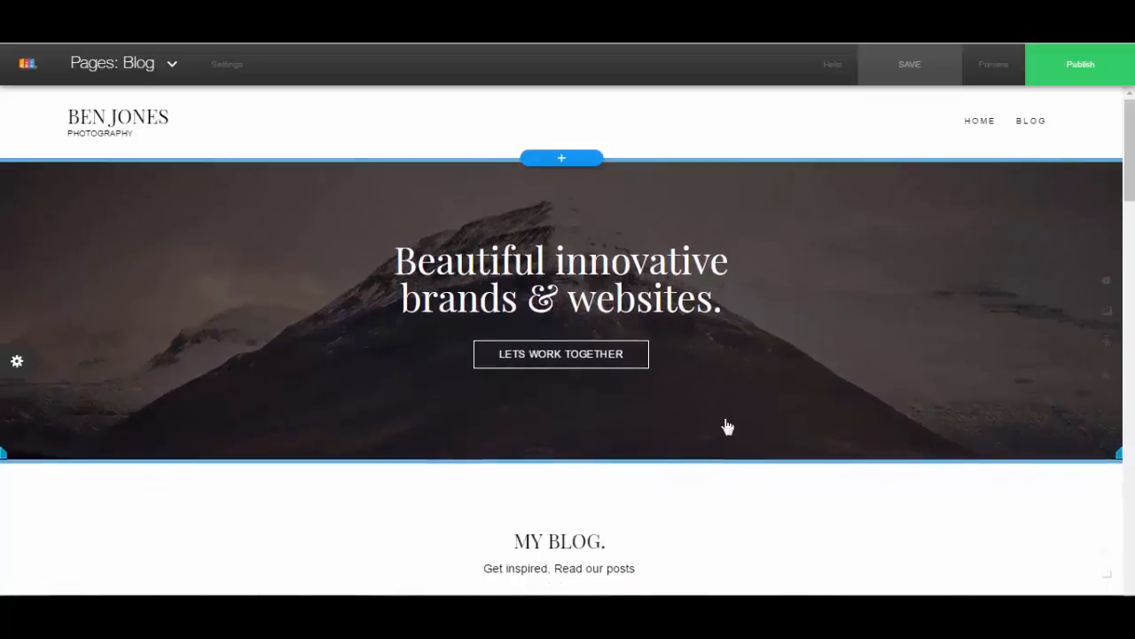
left_click_drag(727, 427, 726, 422)
Search the media center for "photographer" and set the photo of a hand holding a camera on a road as the header background
left_click(320, 309)
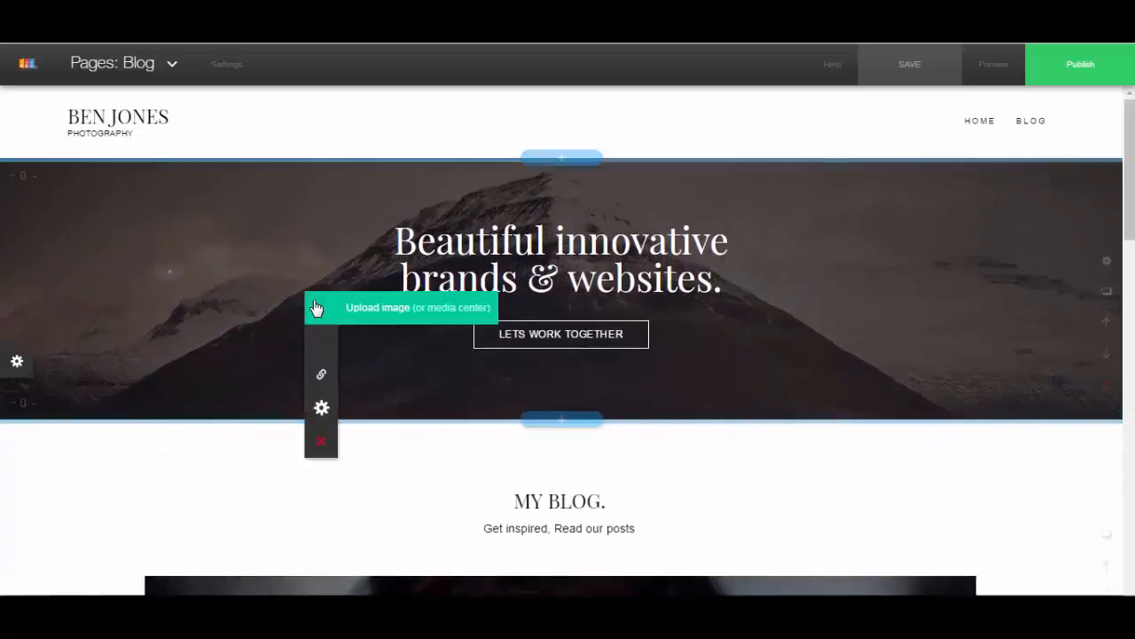
left_click(447, 311)
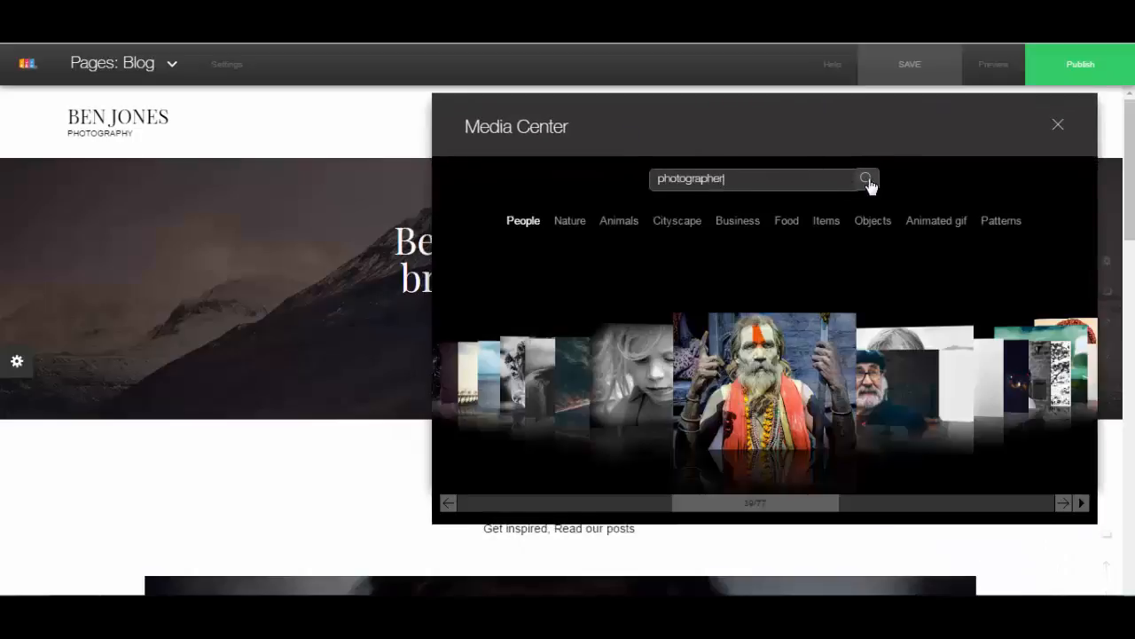
key("Return")
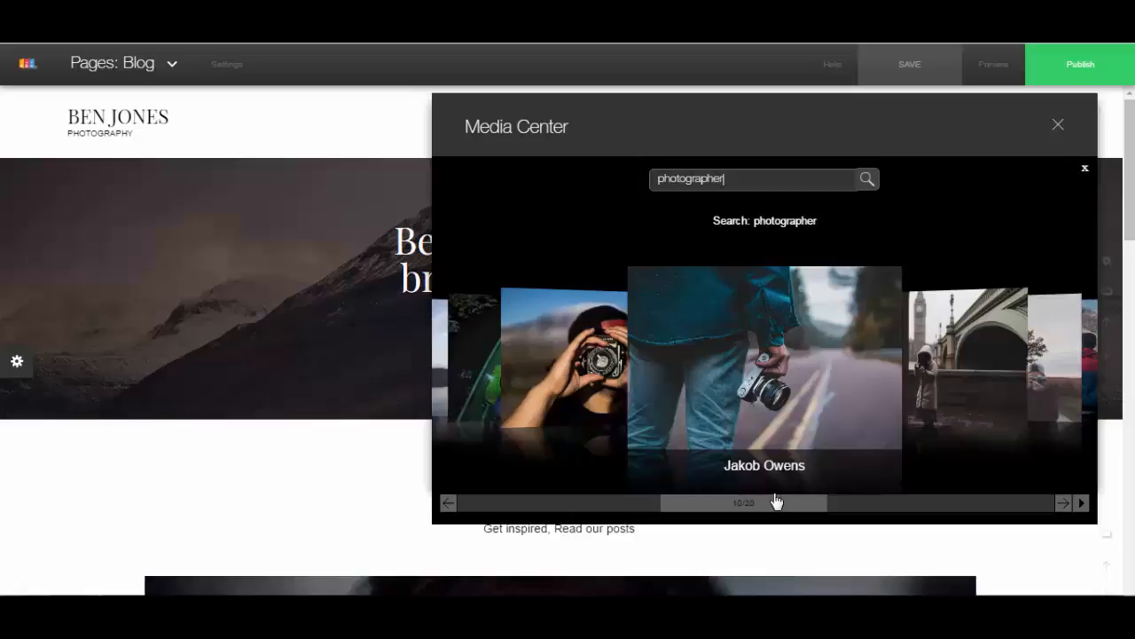
left_click_drag(776, 502, 781, 534)
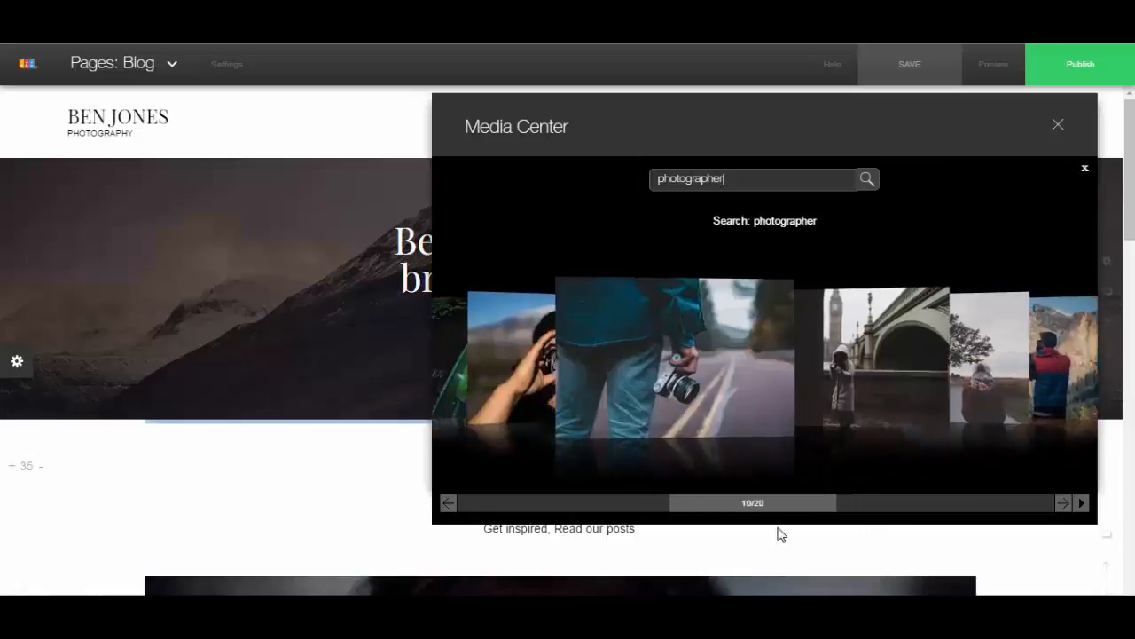
left_click(1061, 126)
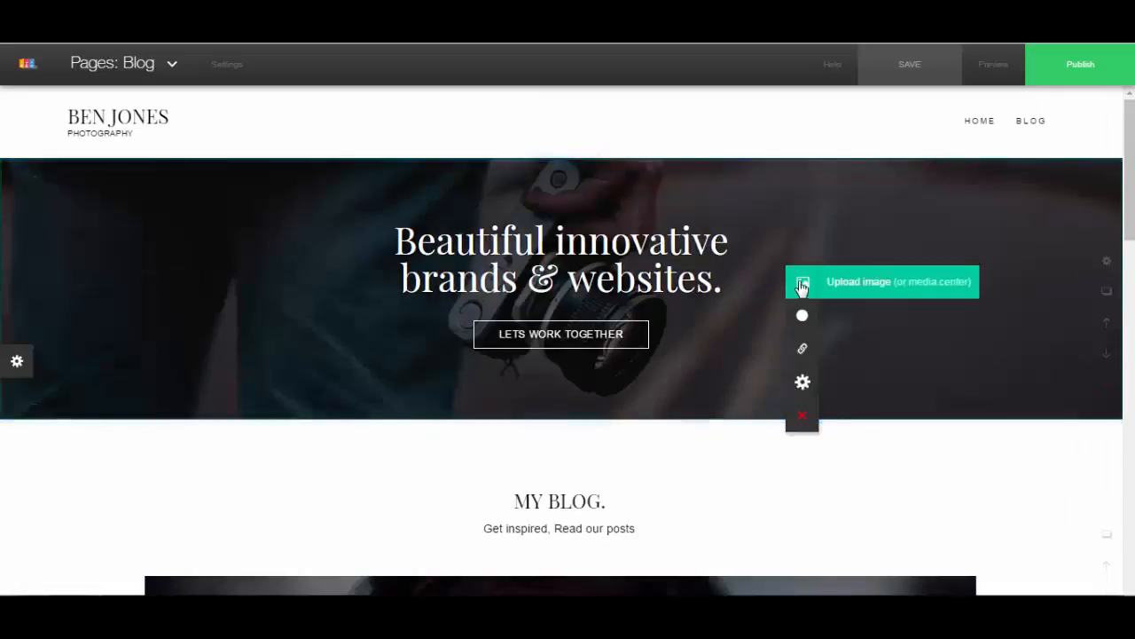
Raise the opacity of the header section's background photo to nearly the maximum
left_click(803, 318)
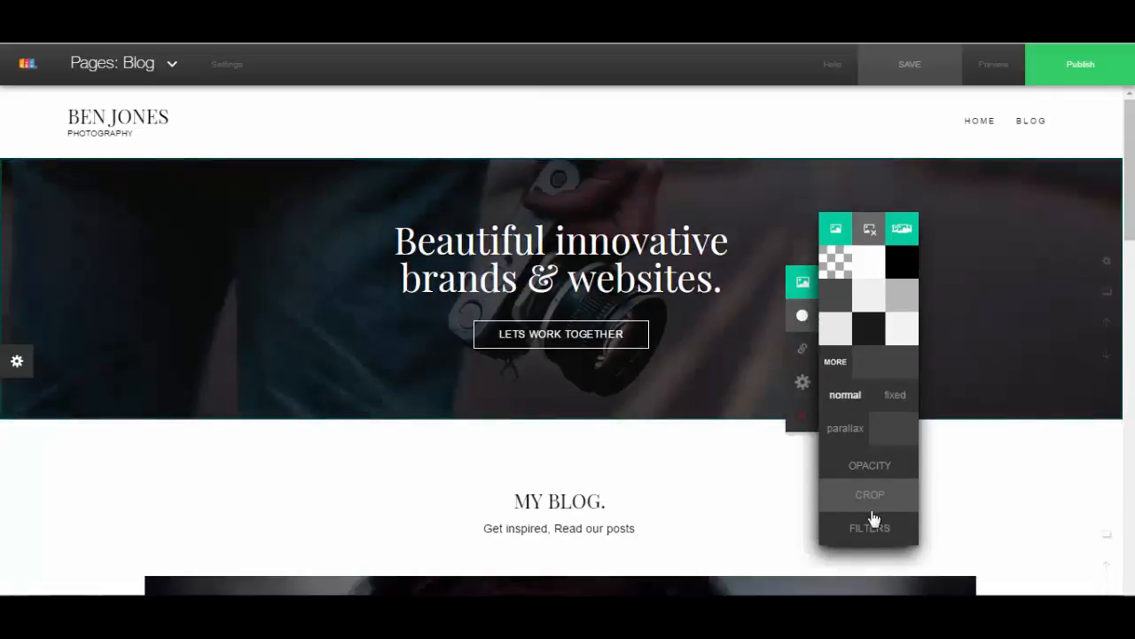
mouse_move(885, 476)
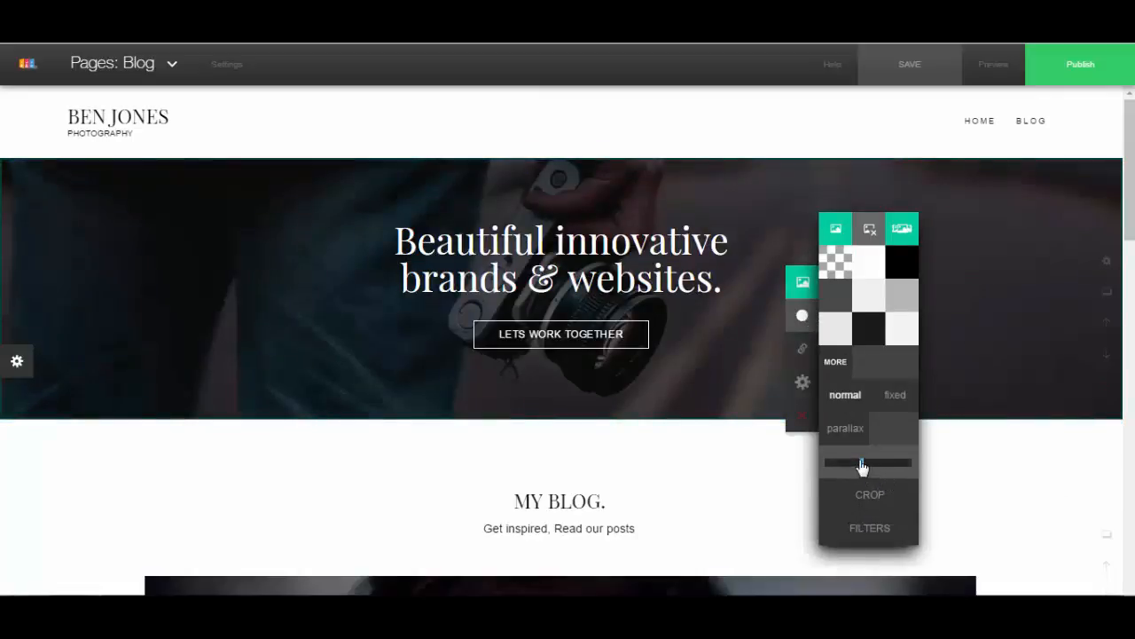
left_click(892, 463)
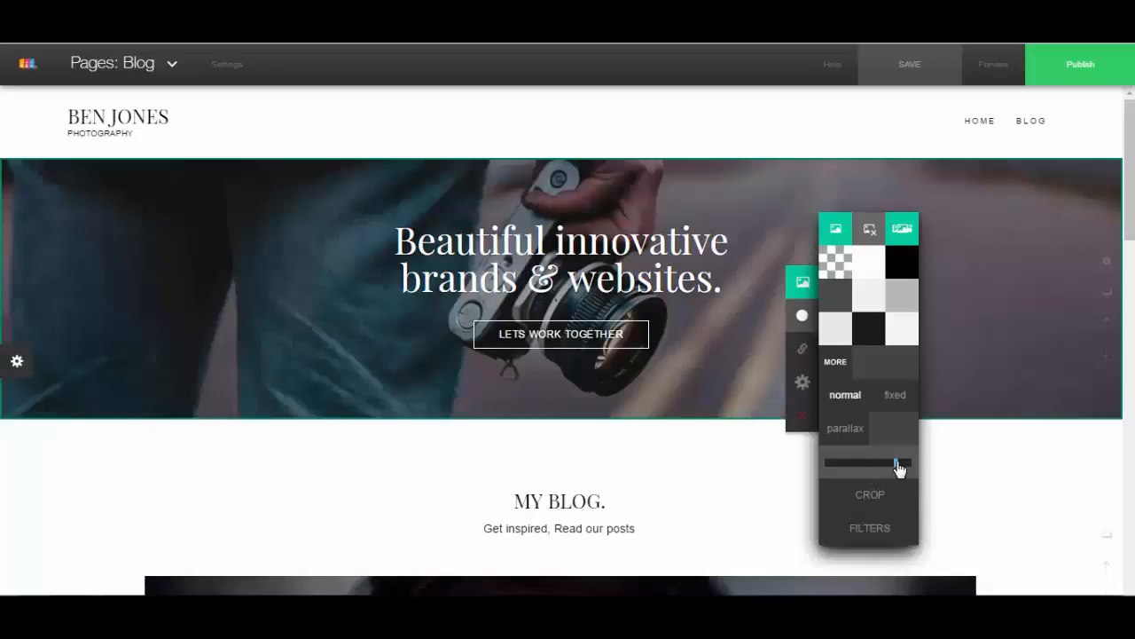
mouse_move(903, 469)
left_mouse_down()
mouse_move(892, 470)
mouse_move(911, 472)
left_mouse_up()
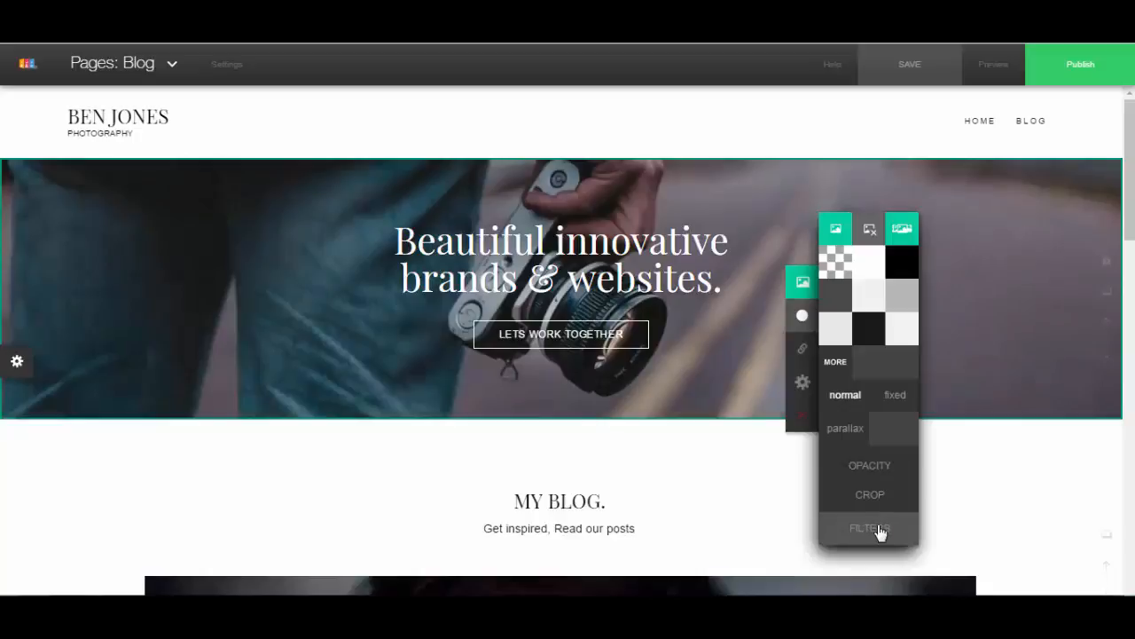
Set the header section's background photo to fixed and check how it behaves as the page moves
left_click(893, 404)
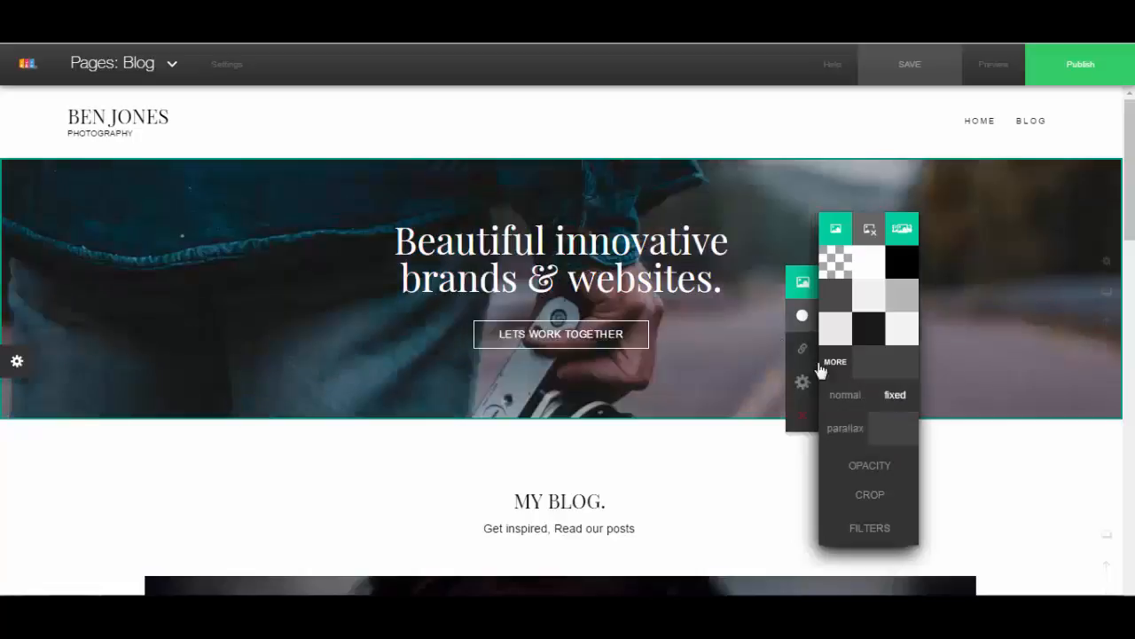
scroll(722, 212, "down", 2)
scroll(726, 226, "up", 2)
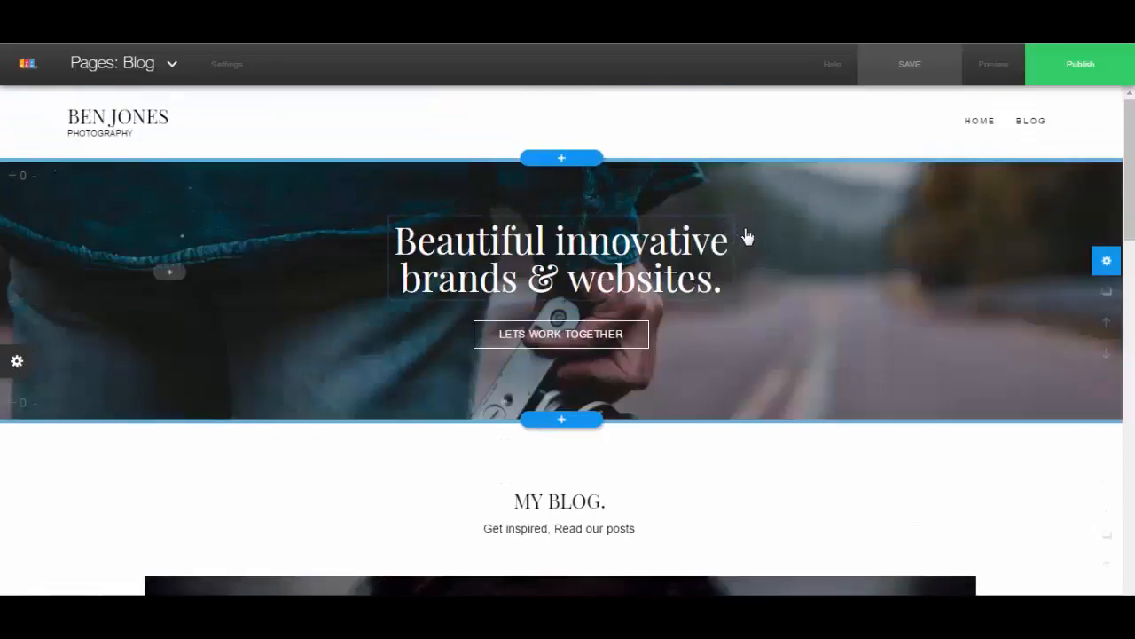
scroll(751, 240, "down", 3)
scroll(755, 241, "up", 3)
scroll(751, 256, "down", 1)
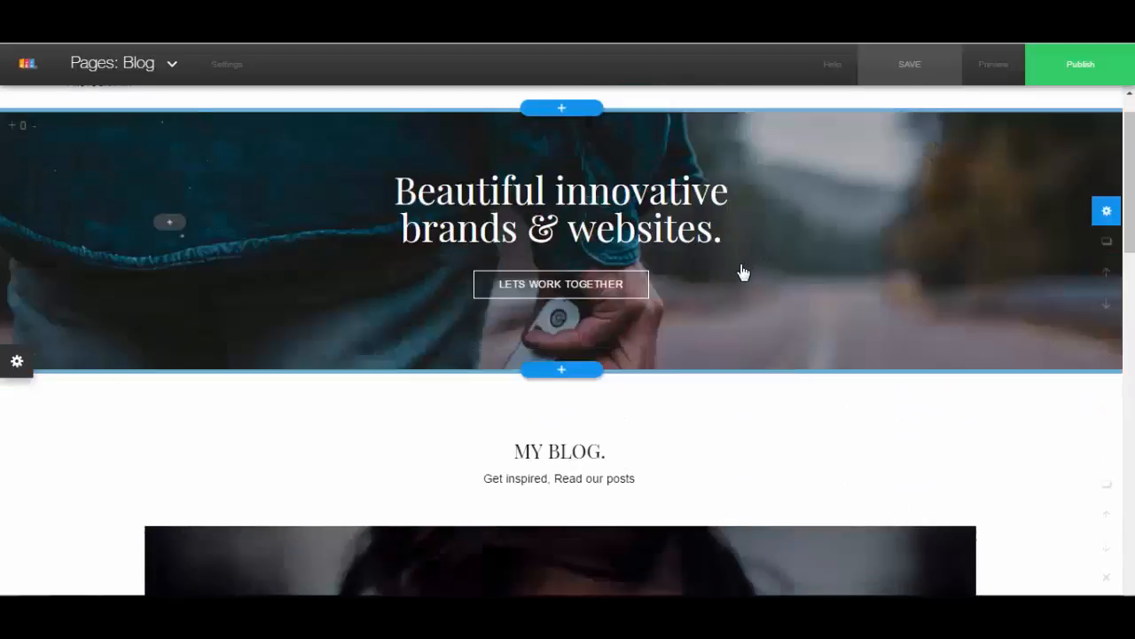
Delete the "Lets work together" button from the header section
left_click(646, 299)
mouse_move(660, 475)
left_click(712, 474)
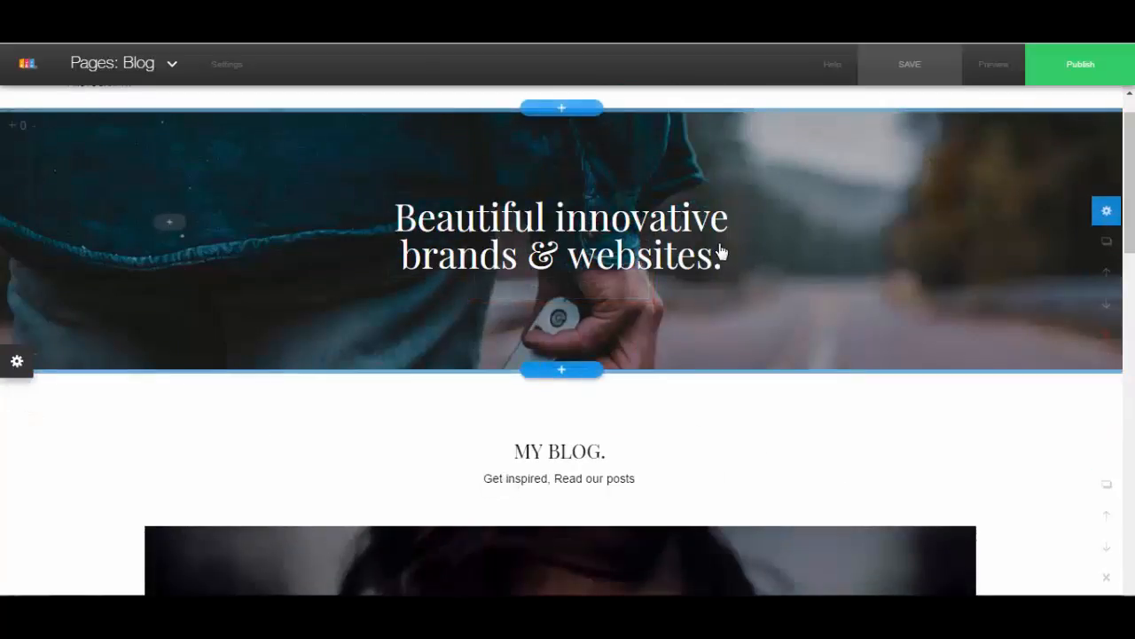
Replace the header section's title text with "Follow My Journey"
left_click(653, 268)
left_click(685, 276)
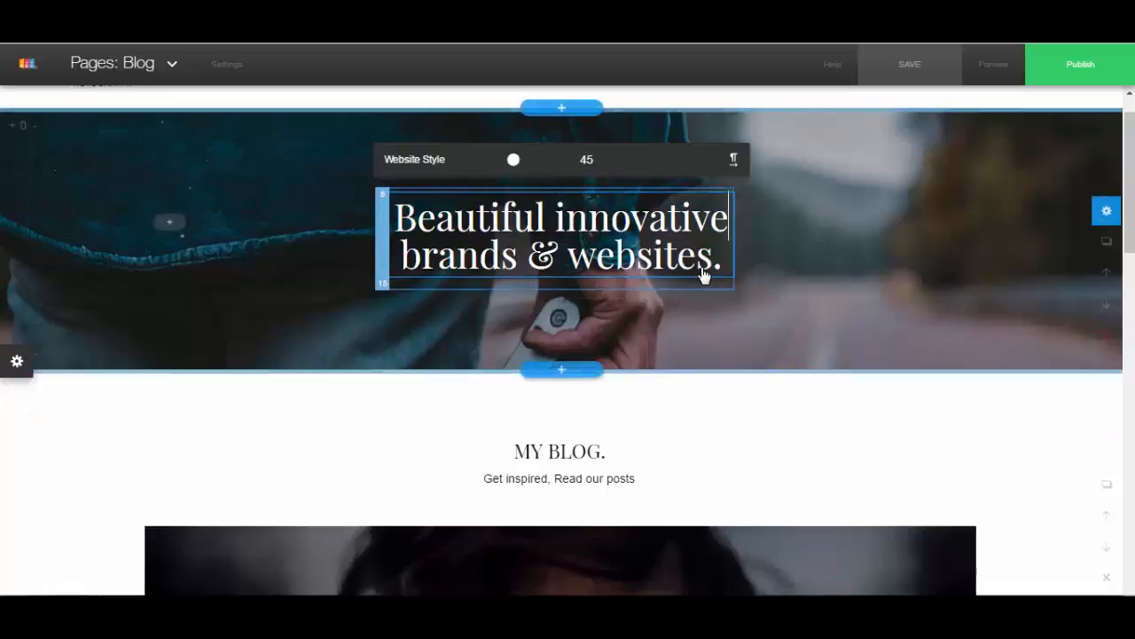
key("ctrl+a")
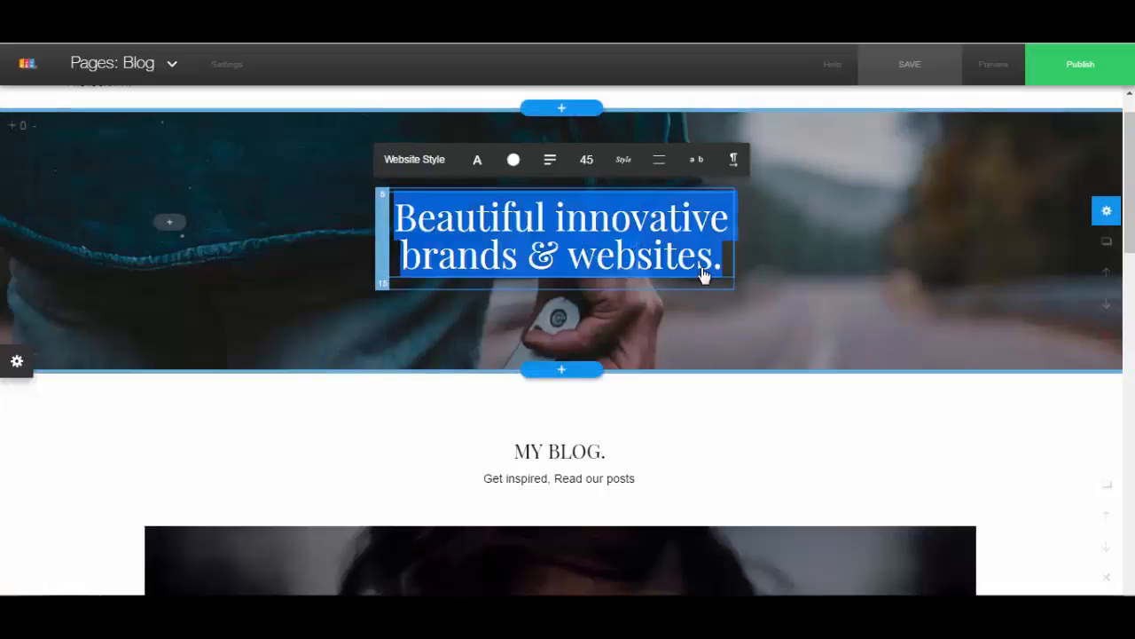
type("Follow My Journey")
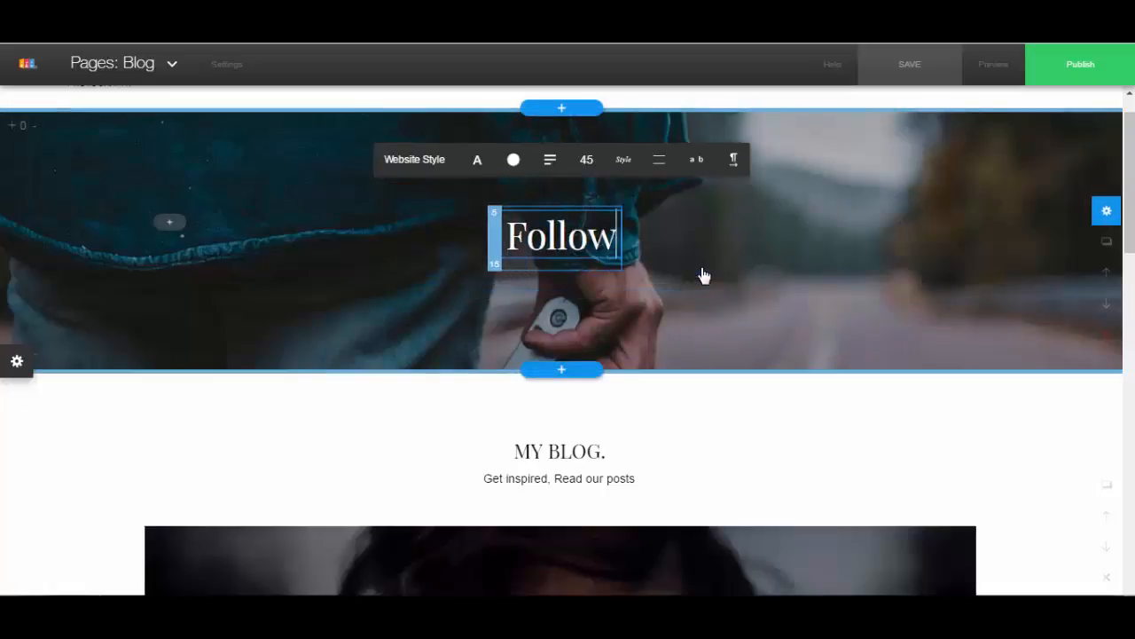
left_click(796, 319)
Shorten the subtitle under the My Blog title to "Get inspired!"
scroll(796, 319, "down", 4)
mouse_move(611, 139)
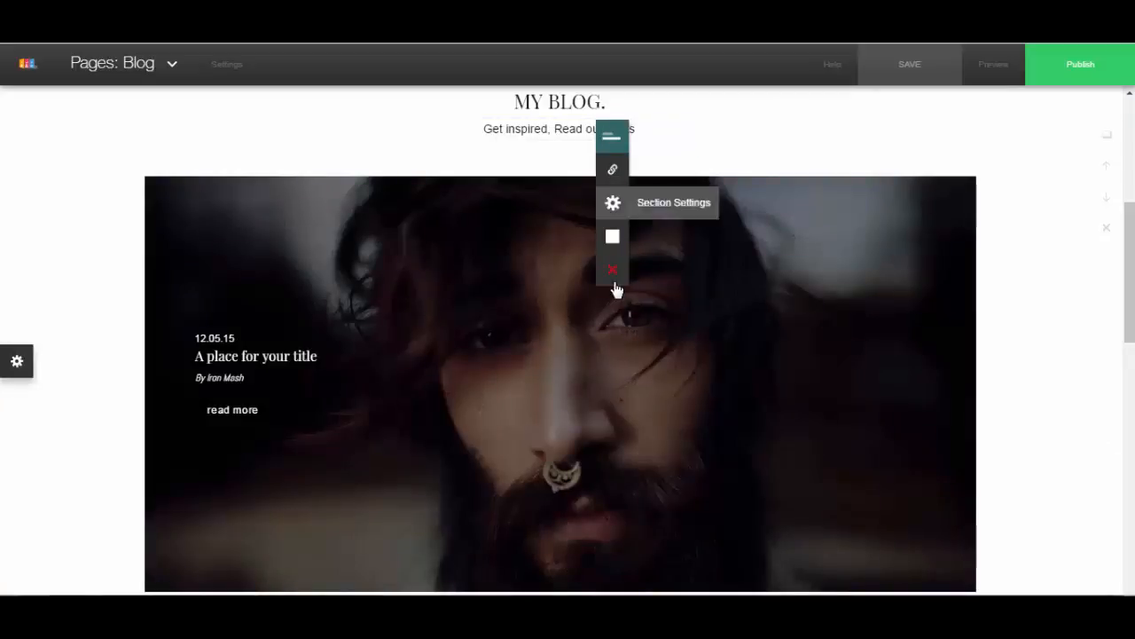
left_click(663, 140)
scroll(664, 158, "up", 1)
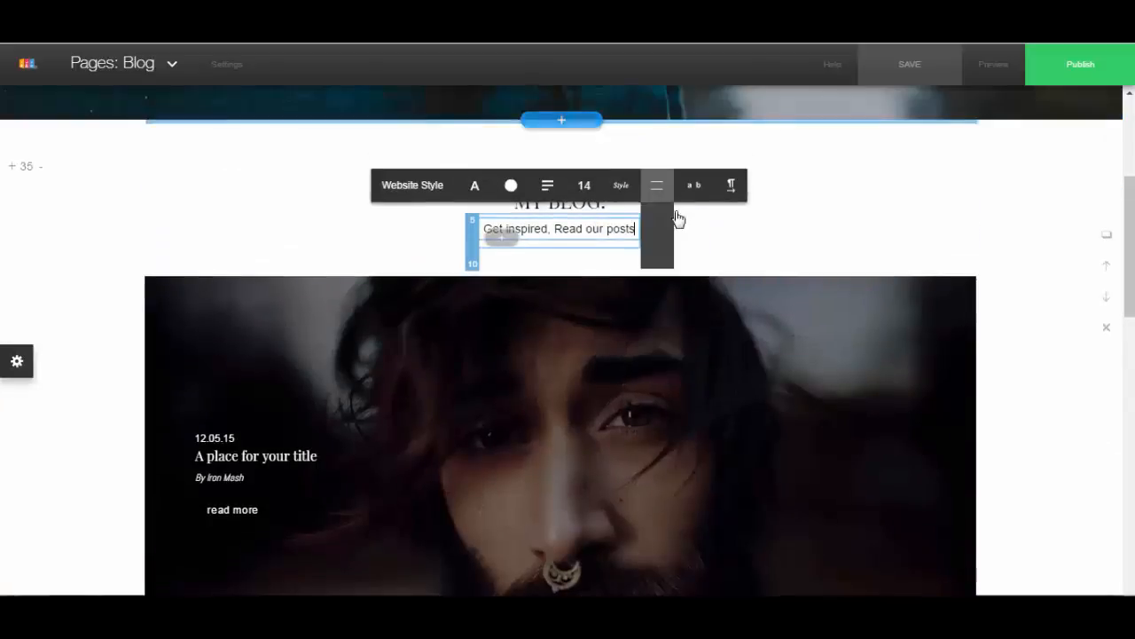
key("BackSpace")
key("BackSpace")
key("BackSpace")
key("BackSpace")
key("BackSpace")
key("BackSpace")
key("BackSpace")
key("BackSpace")
key("BackSpace")
key("BackSpace")
key("BackSpace")
key("BackSpace")
key("BackSpace")
key("BackSpace")
key("BackSpace")
key("BackSpace")
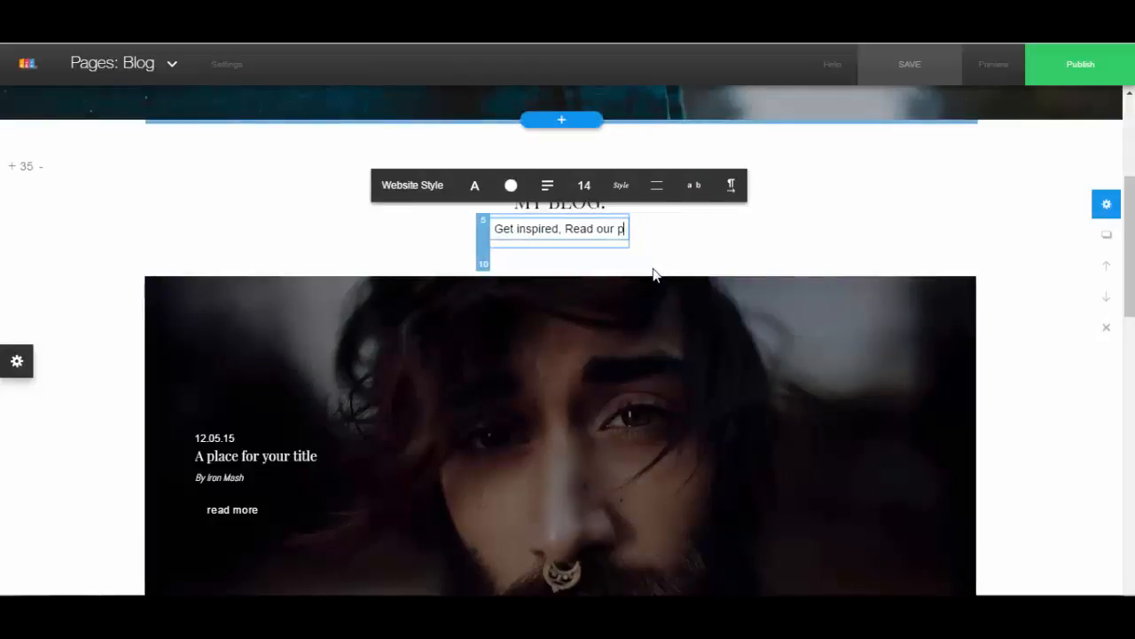
left_click(654, 272)
Look over the sample blog posts on the page, from the first post down to the last
scroll(687, 228, "down", 2)
scroll(745, 244, "up", 1)
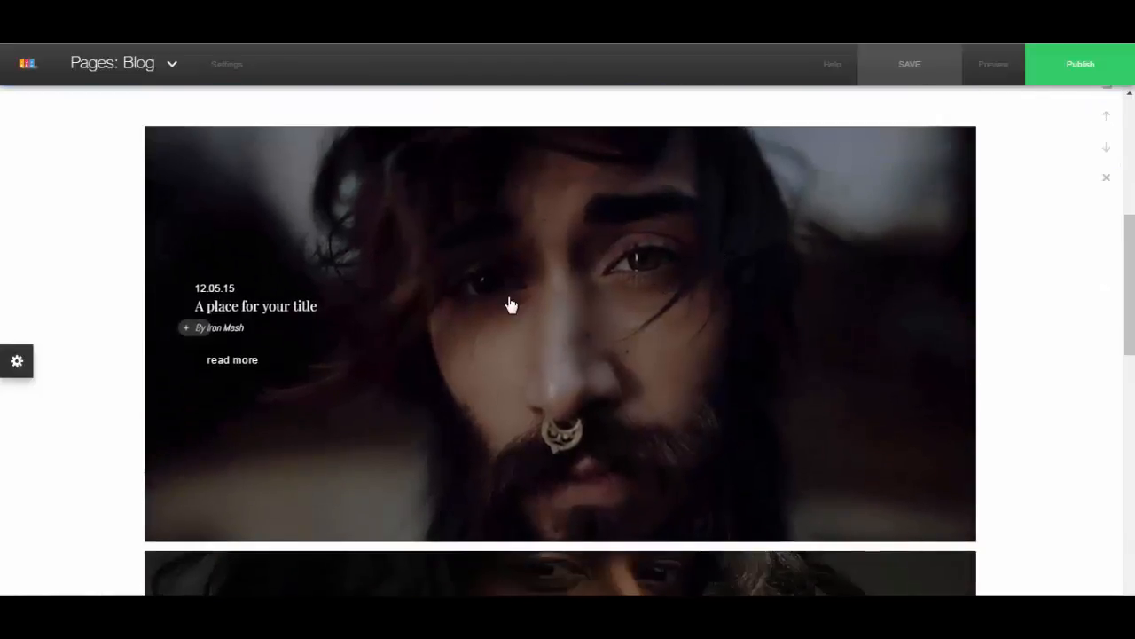
left_click(246, 370)
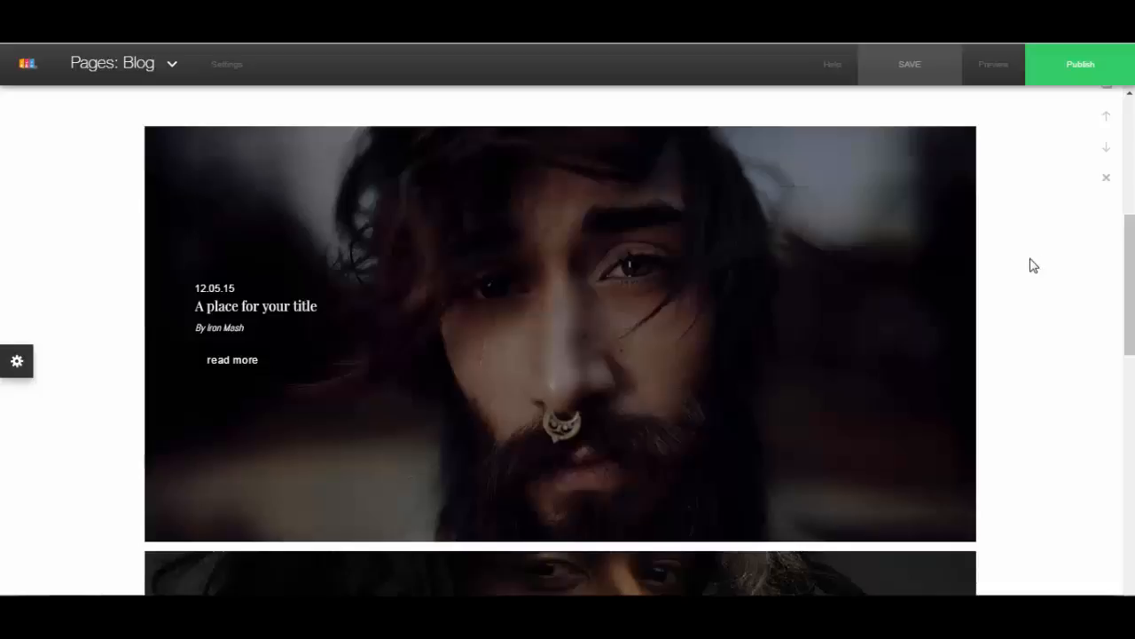
scroll(1043, 262, "up", 2)
scroll(1040, 260, "down", 2)
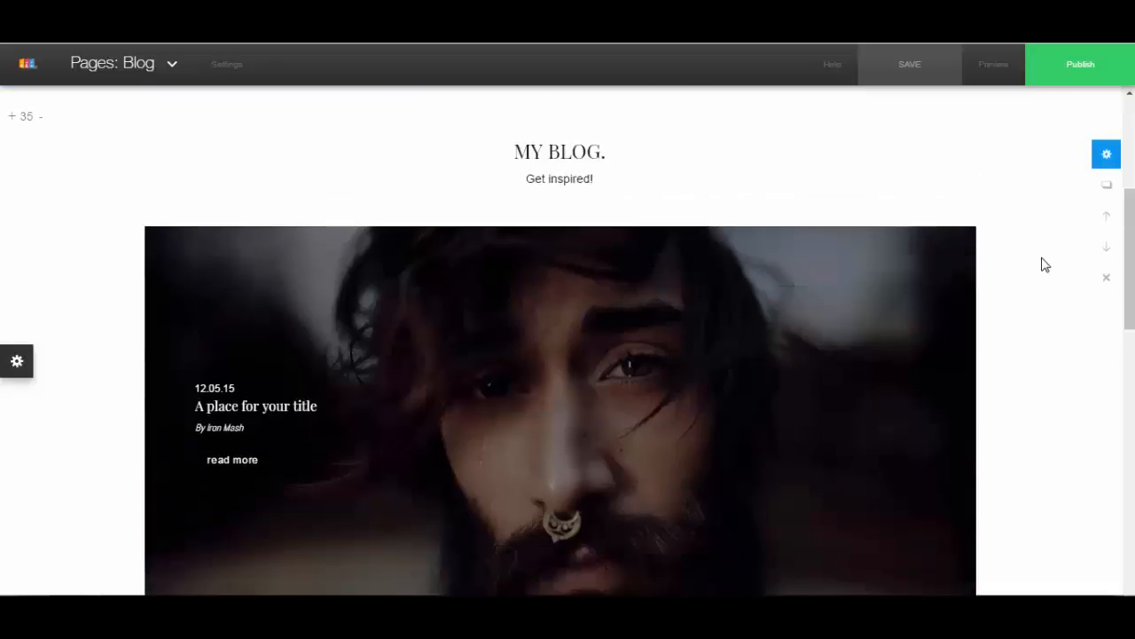
scroll(1040, 259, "up", 1)
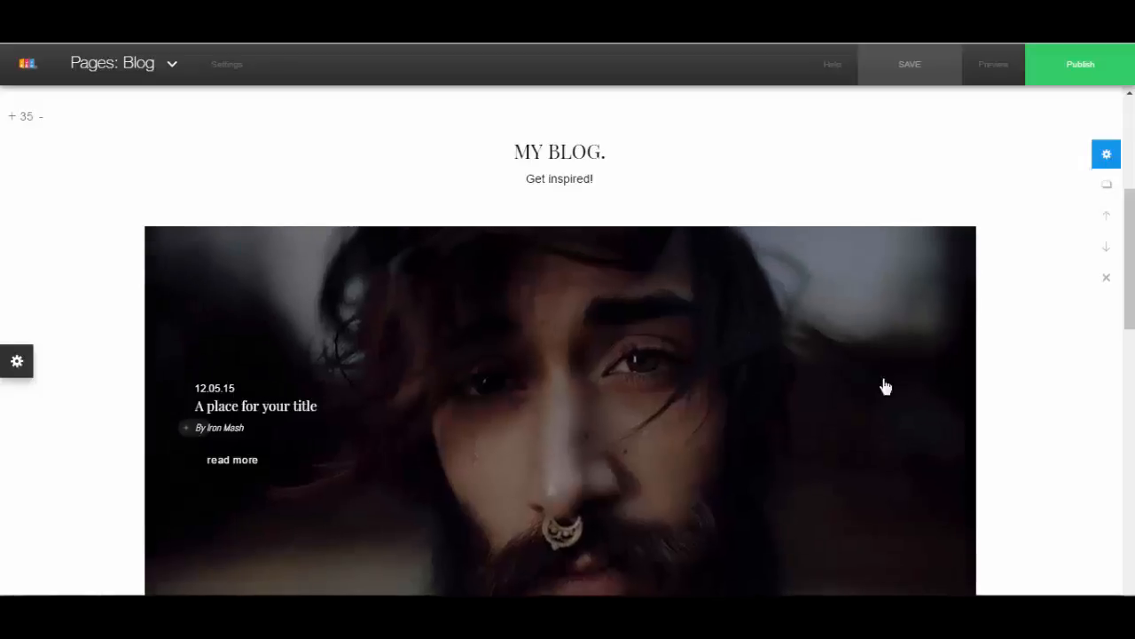
scroll(684, 382, "down", 12)
scroll(740, 367, "down", 5)
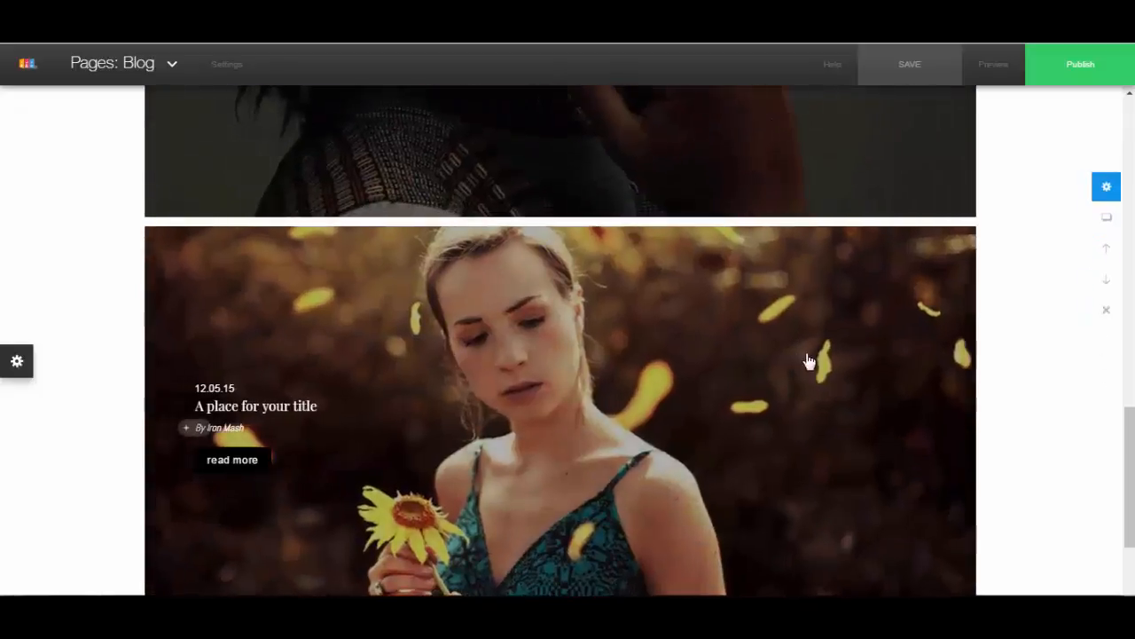
scroll(811, 360, "up", 20)
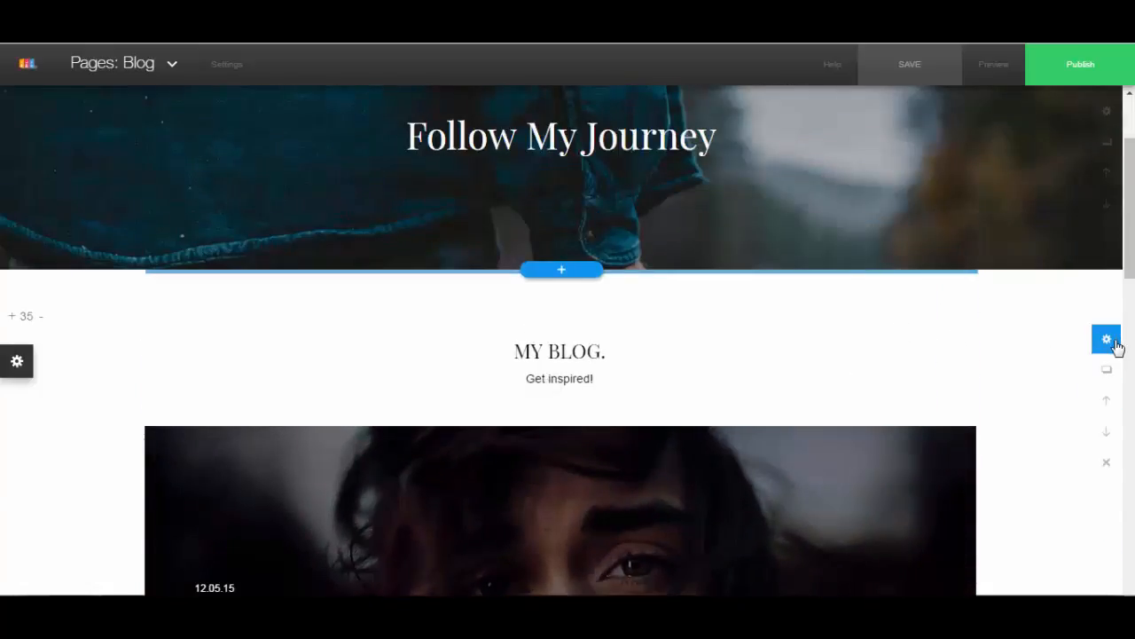
Open the blog's post management from its settings and delete the post of the woman holding a yellow flower
left_click(1105, 345)
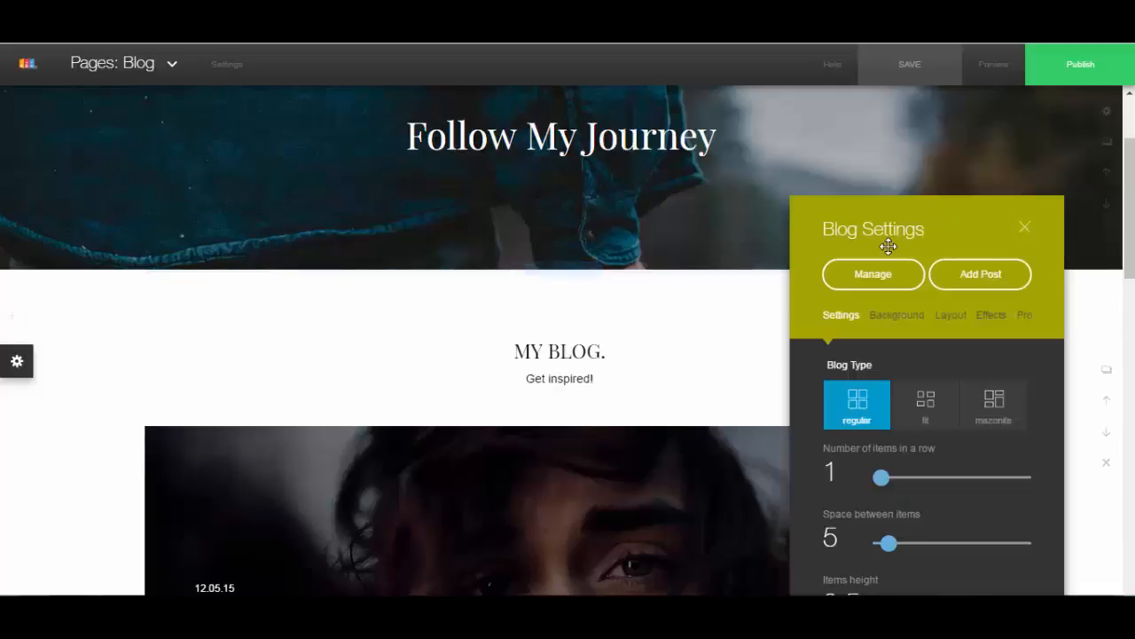
left_click_drag(894, 242, 876, 144)
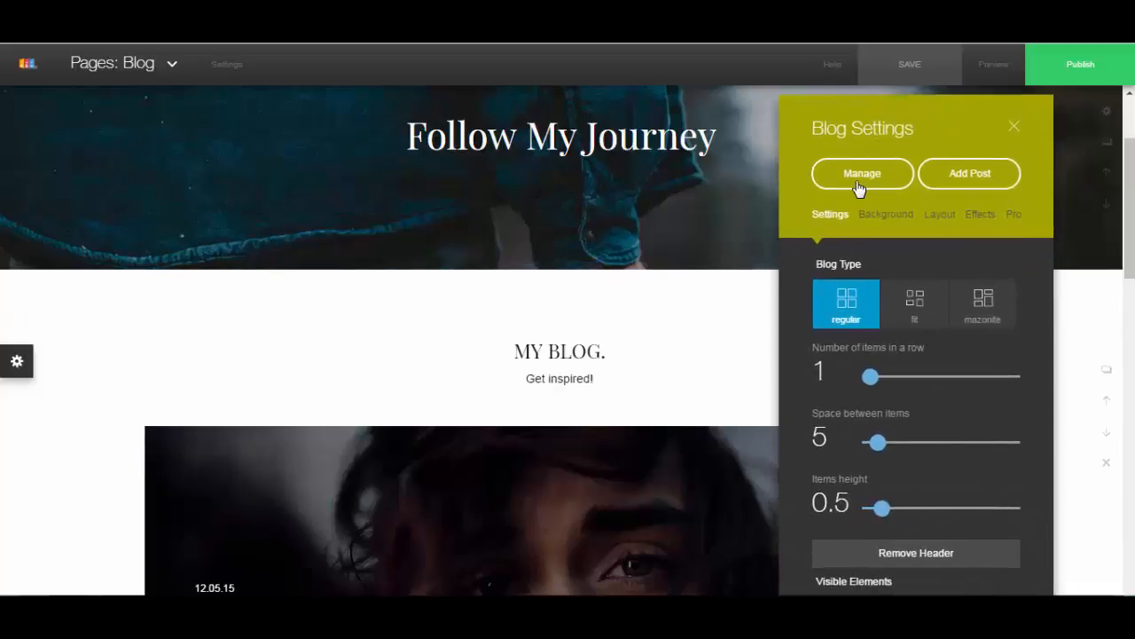
left_click(859, 186)
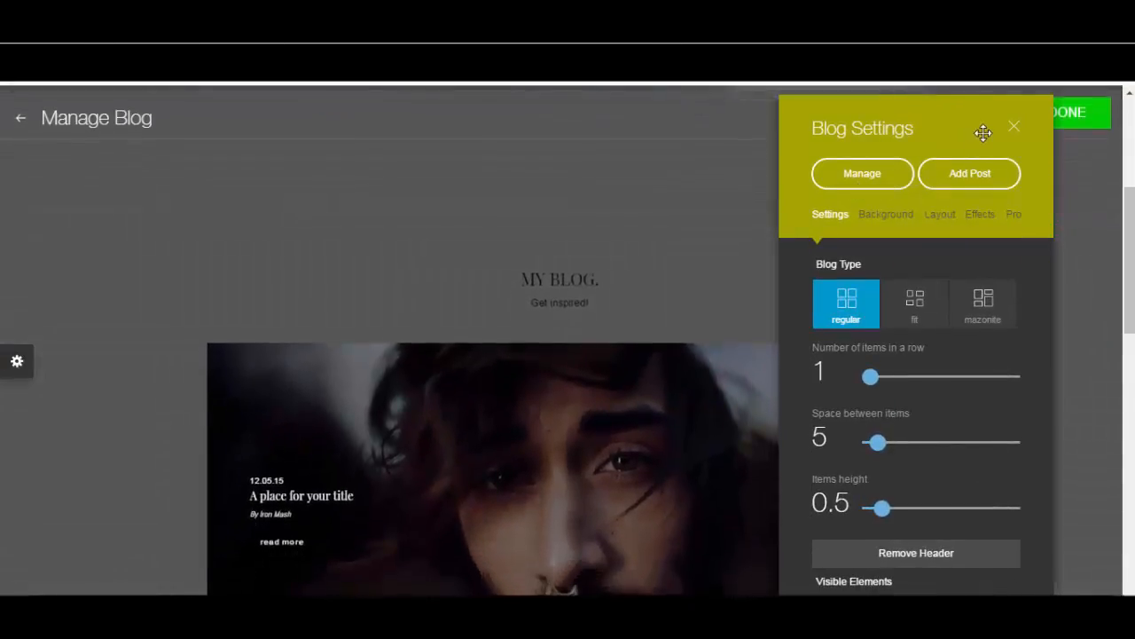
left_click_drag(946, 138, 942, 139)
scroll(577, 340, "down", 4)
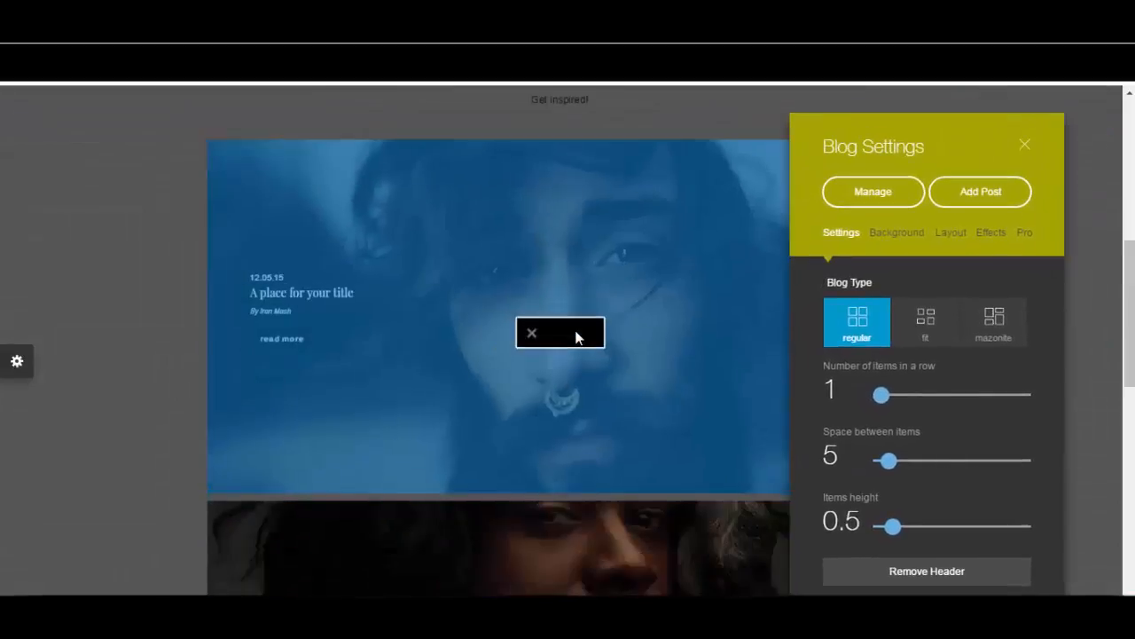
scroll(576, 349, "down", 8)
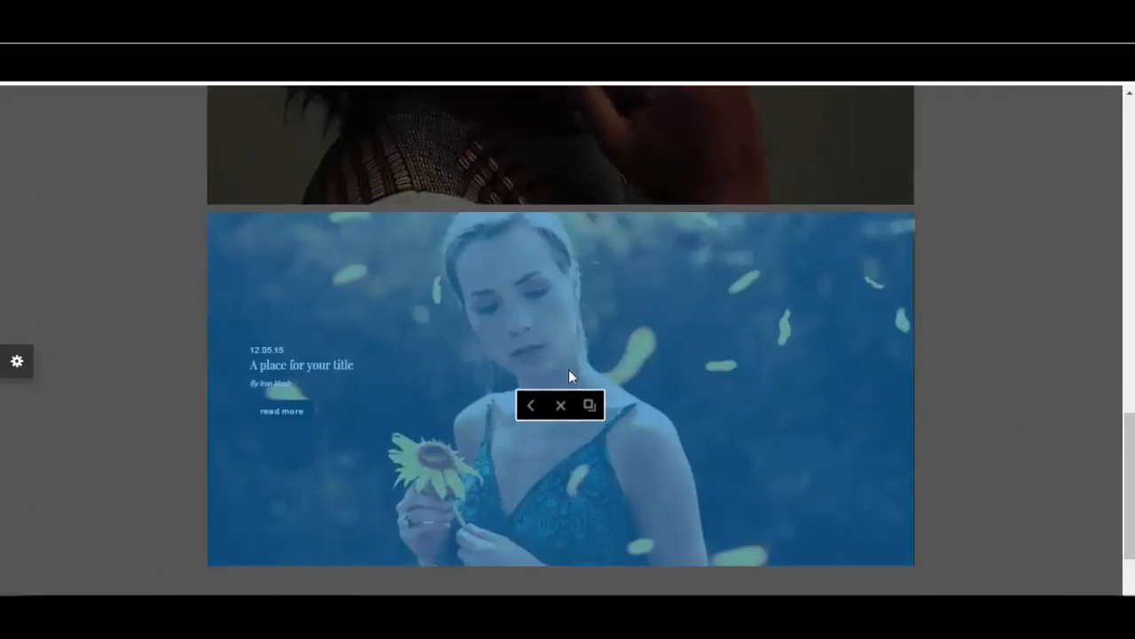
scroll(574, 355, "up", 1)
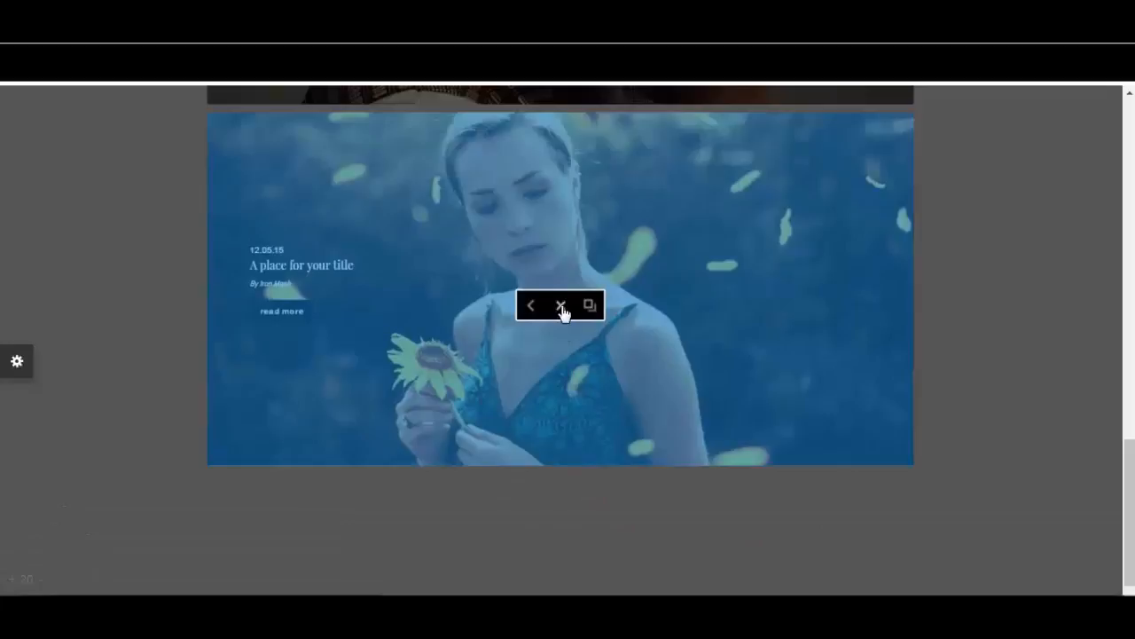
left_click(561, 306)
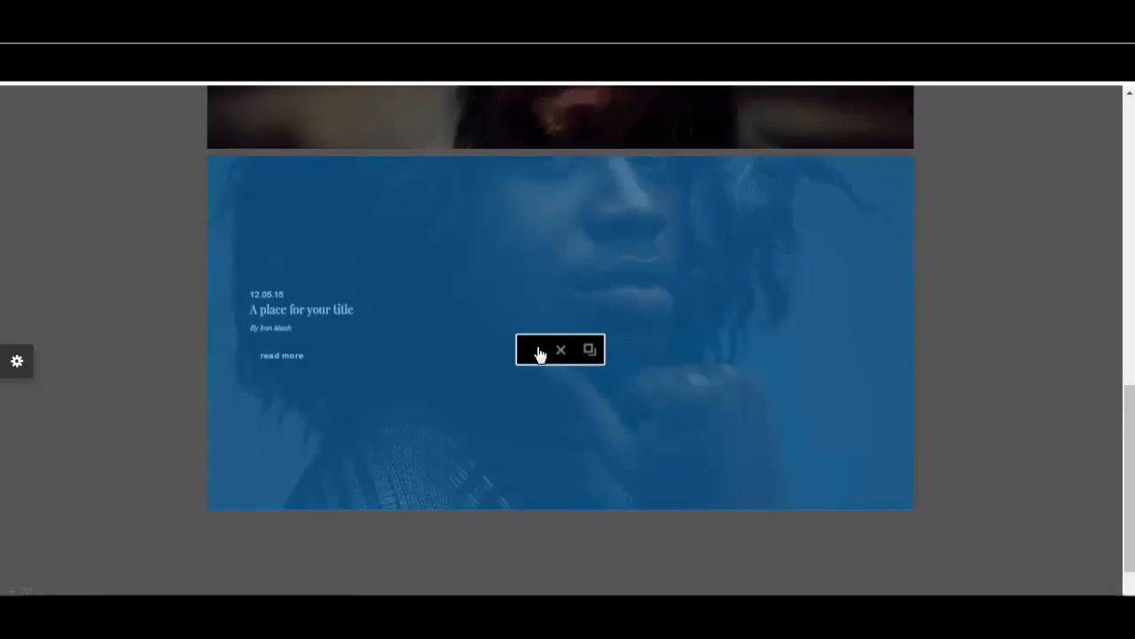
Move the second post ahead of the bearded man's post and back again, and finish managing the blog
left_click(532, 355)
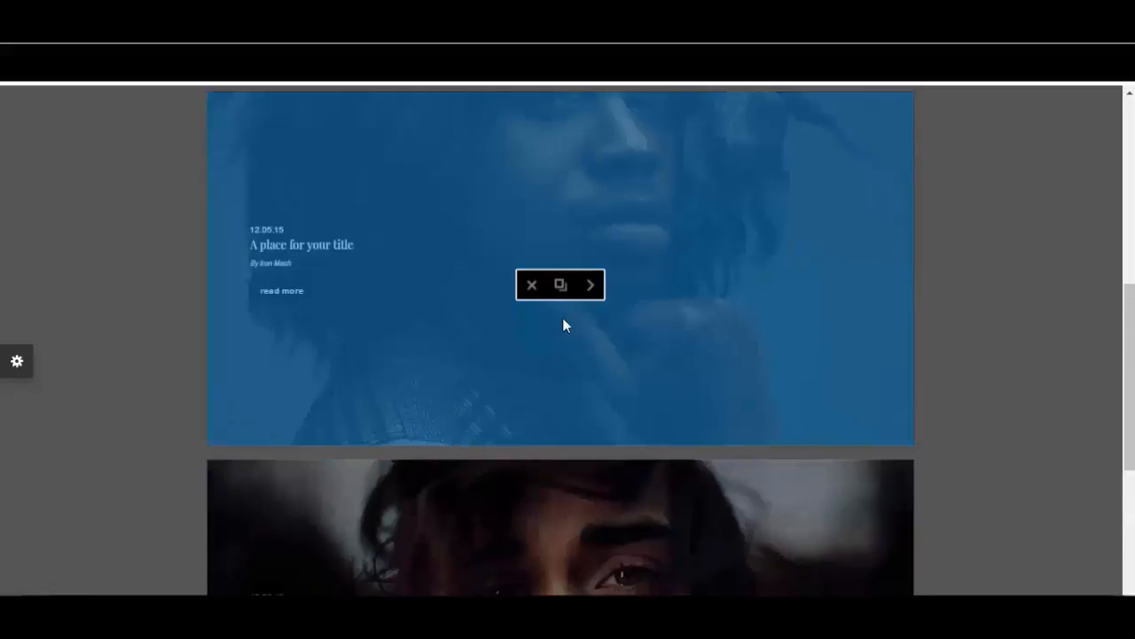
left_click(591, 284)
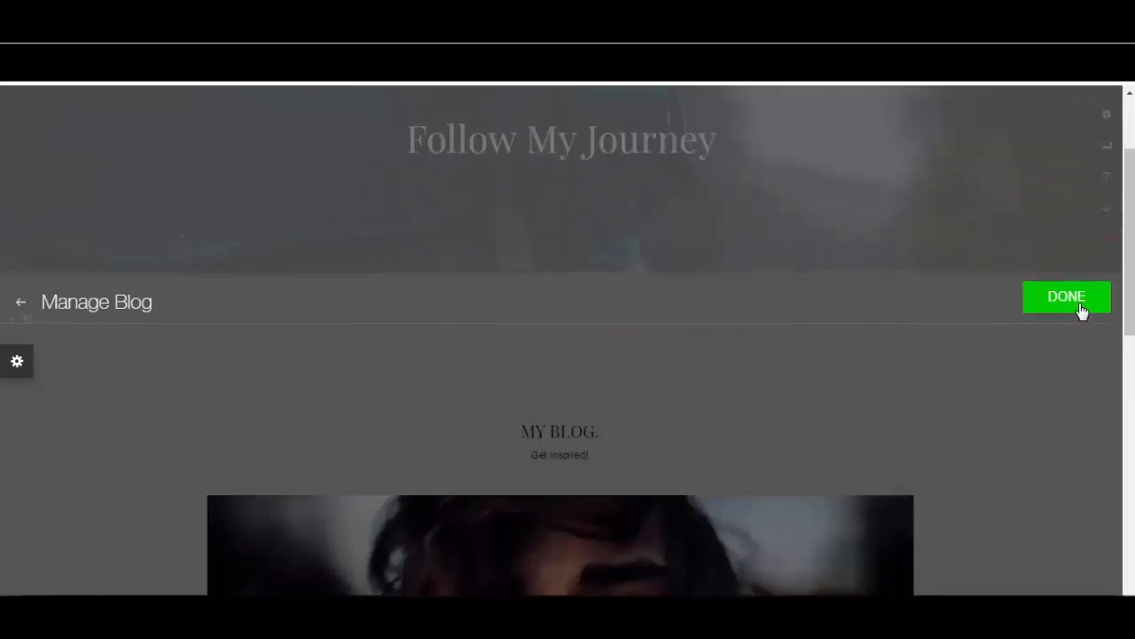
left_click(1079, 308)
Reopen the Blog Settings and set the blog type to fit with 2 items in a row
scroll(822, 332, "down", 4)
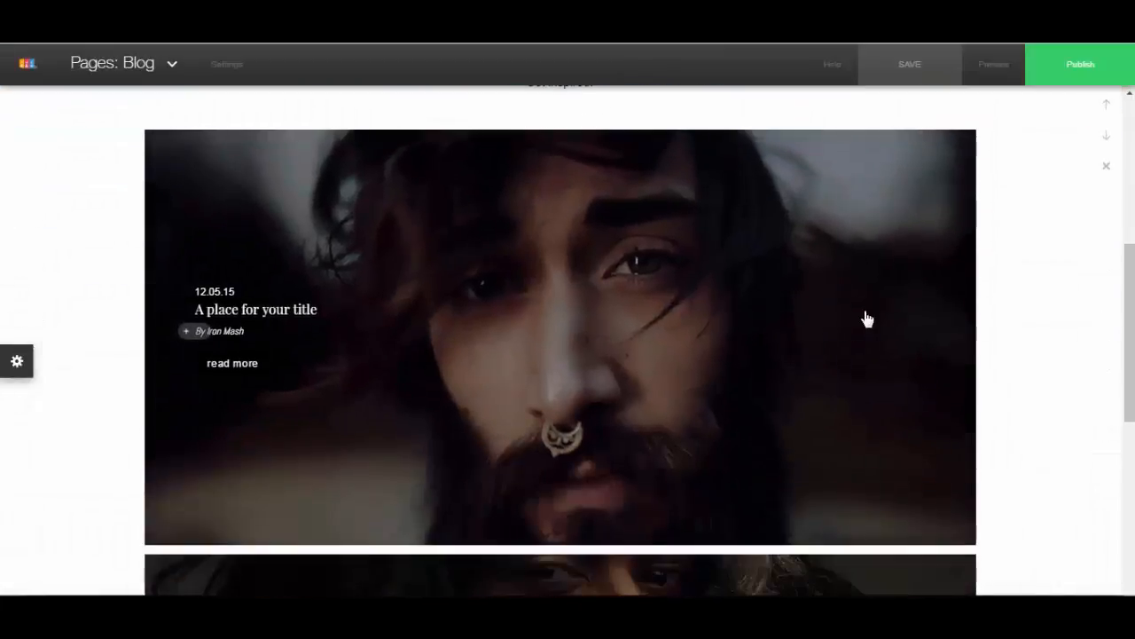
scroll(1053, 273, "up", 2)
left_click(1107, 193)
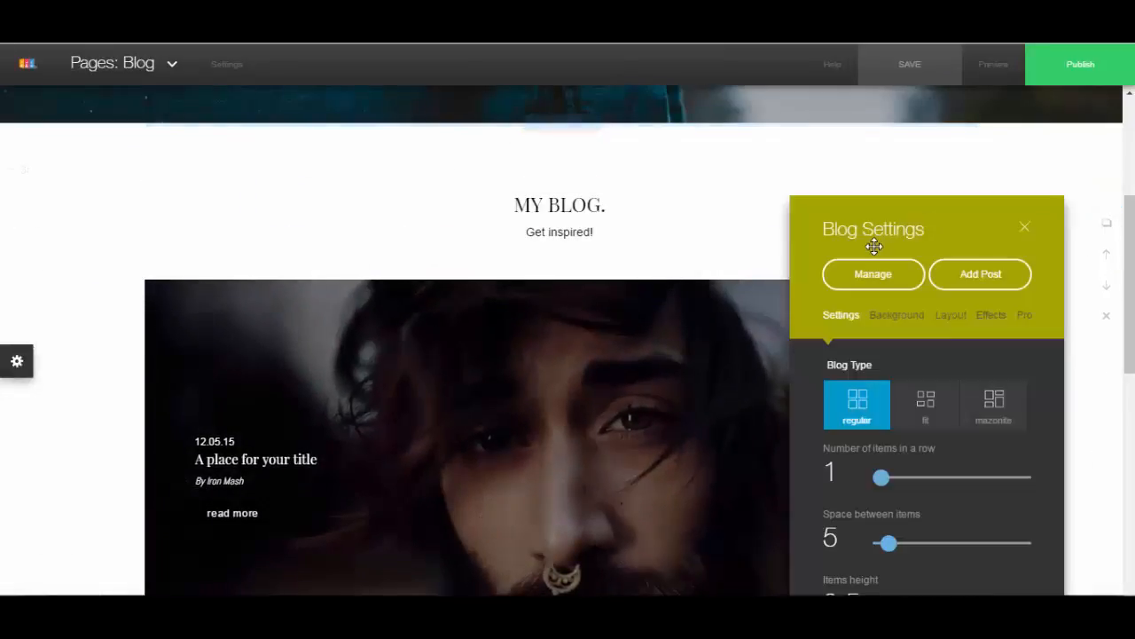
left_click_drag(879, 243, 904, 142)
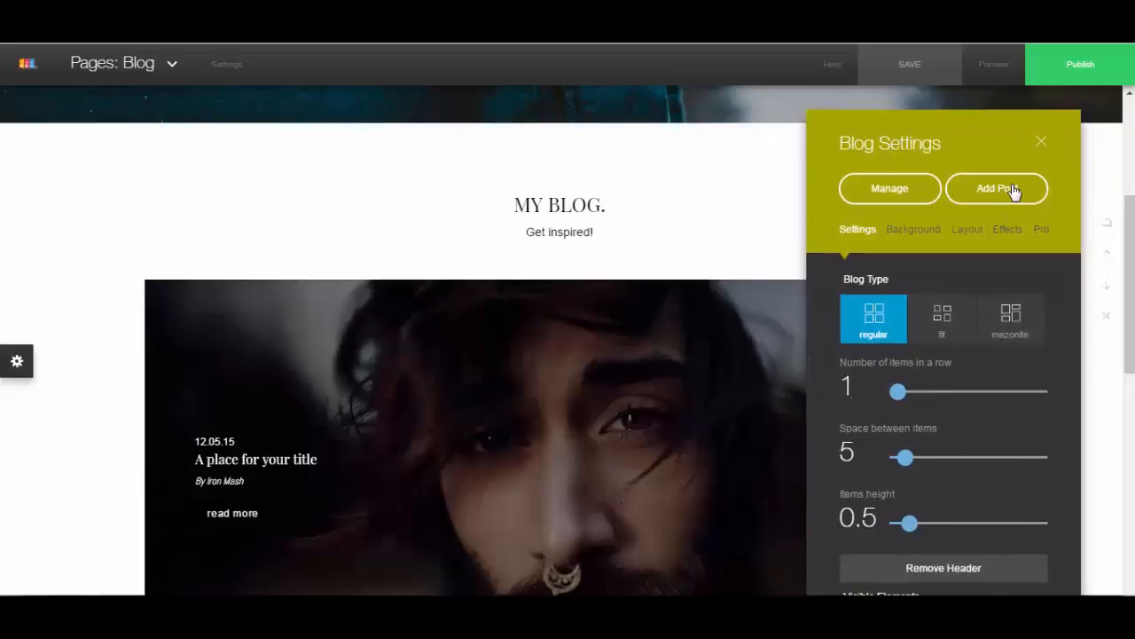
left_click_drag(908, 162, 918, 110)
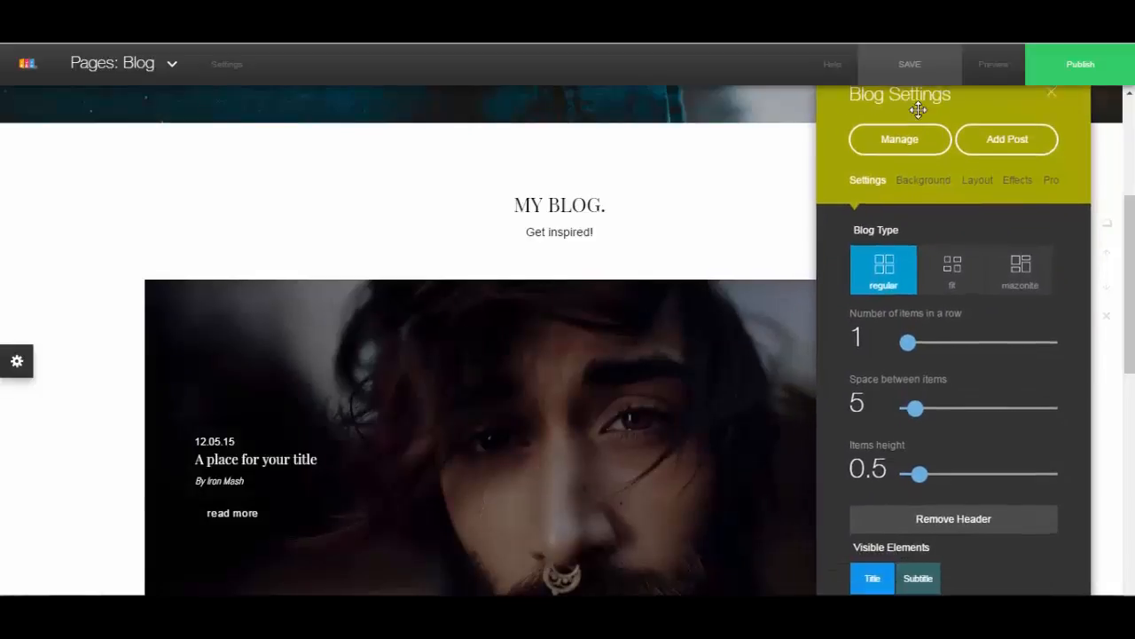
left_click(954, 278)
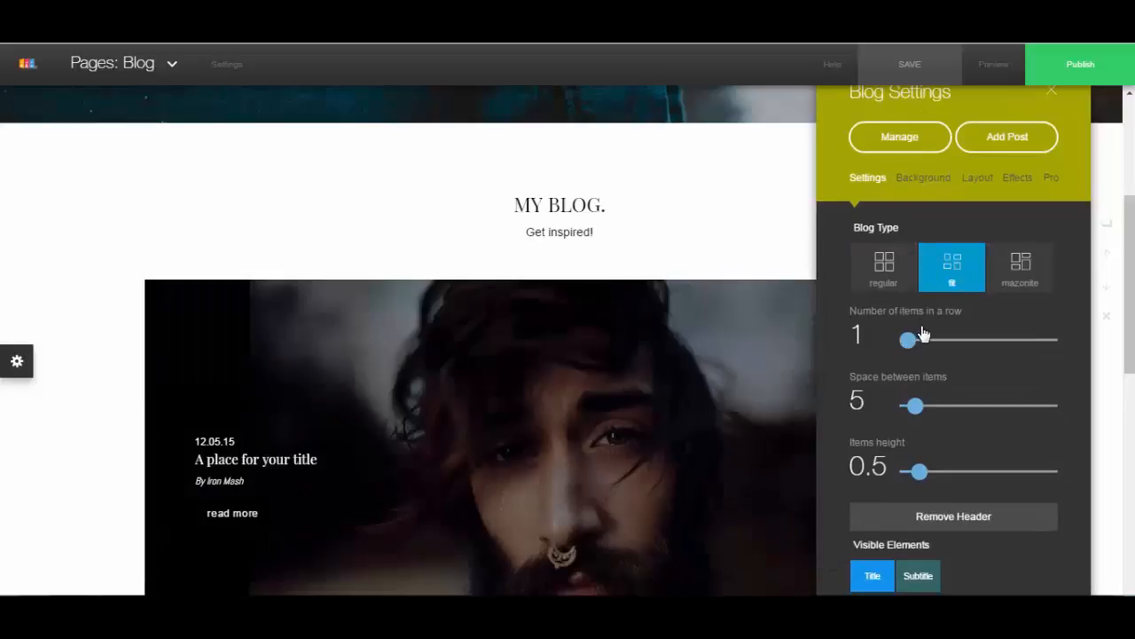
left_click_drag(909, 344, 921, 348)
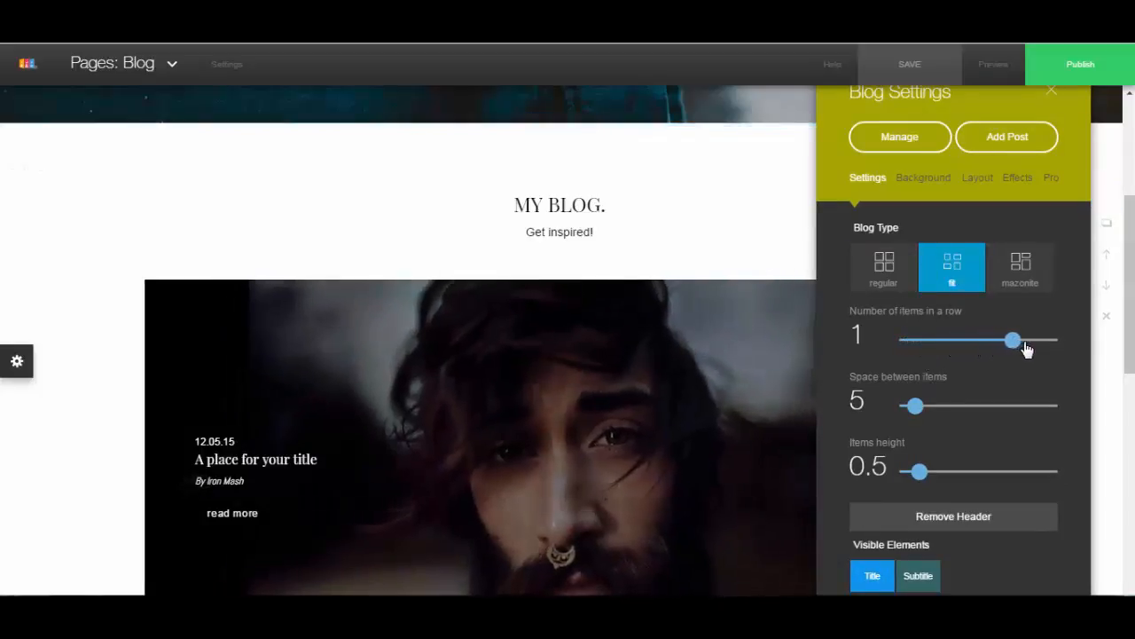
left_click_drag(1058, 349, 1060, 343)
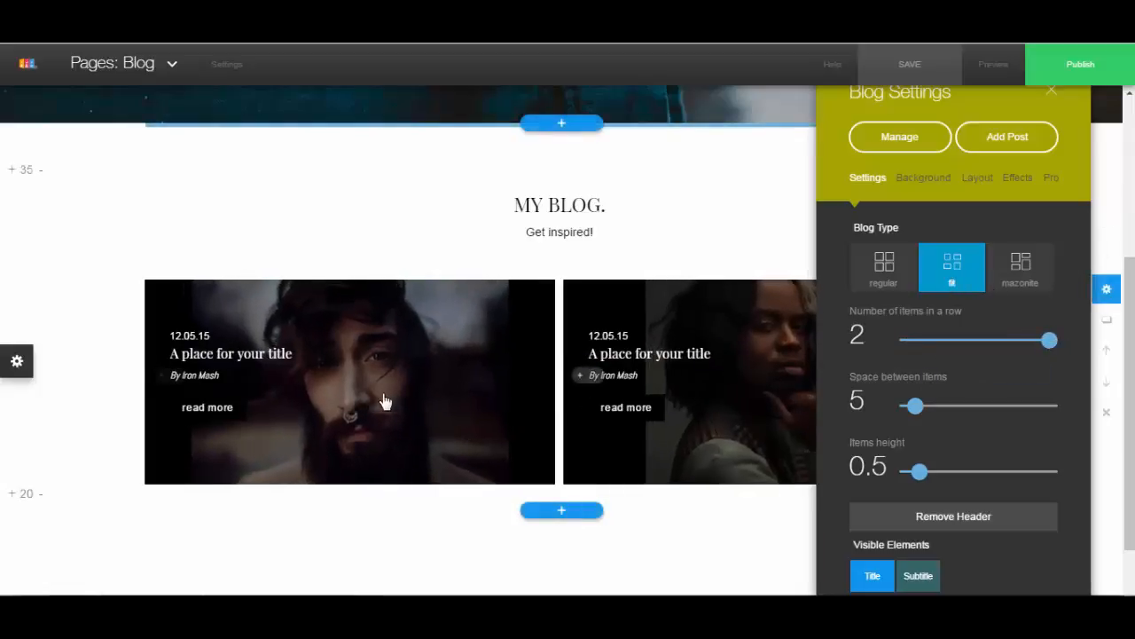
Change the blog type to mazonite, check the resulting post layout, and set the number of items in a row to 1
left_click(1021, 269)
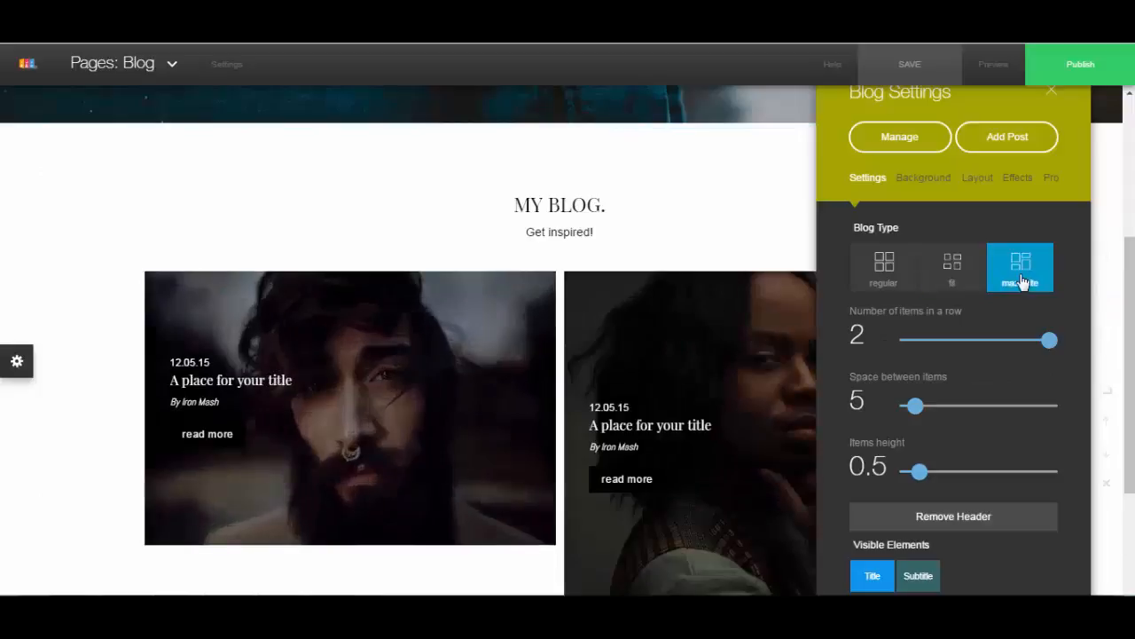
scroll(658, 362, "down", 2)
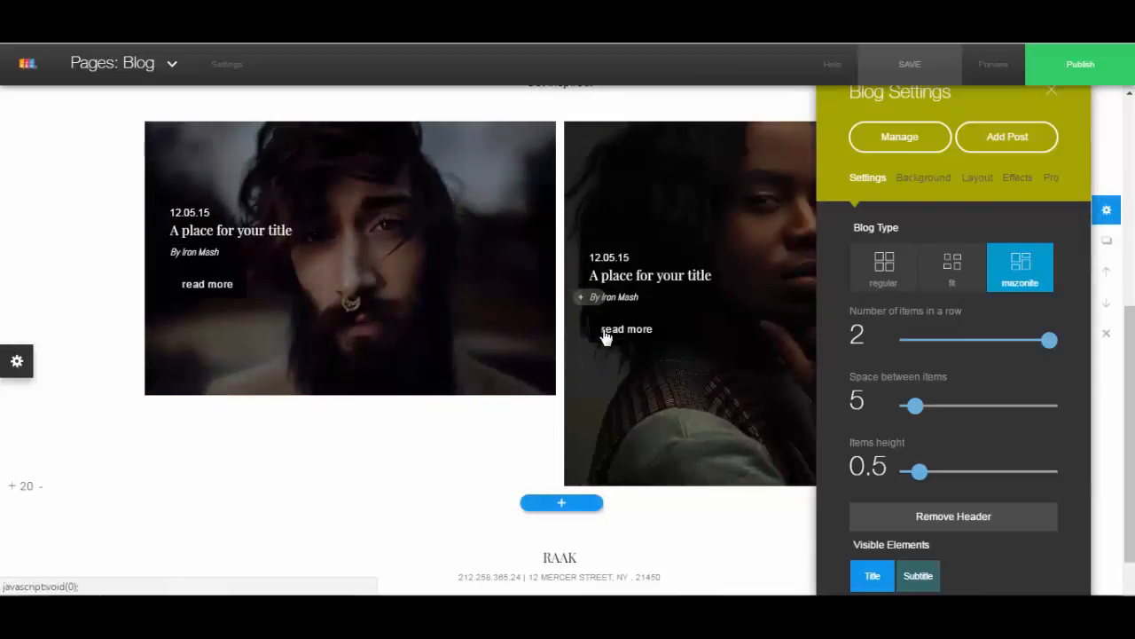
scroll(606, 335, "up", 1)
left_click_drag(1047, 350, 912, 159)
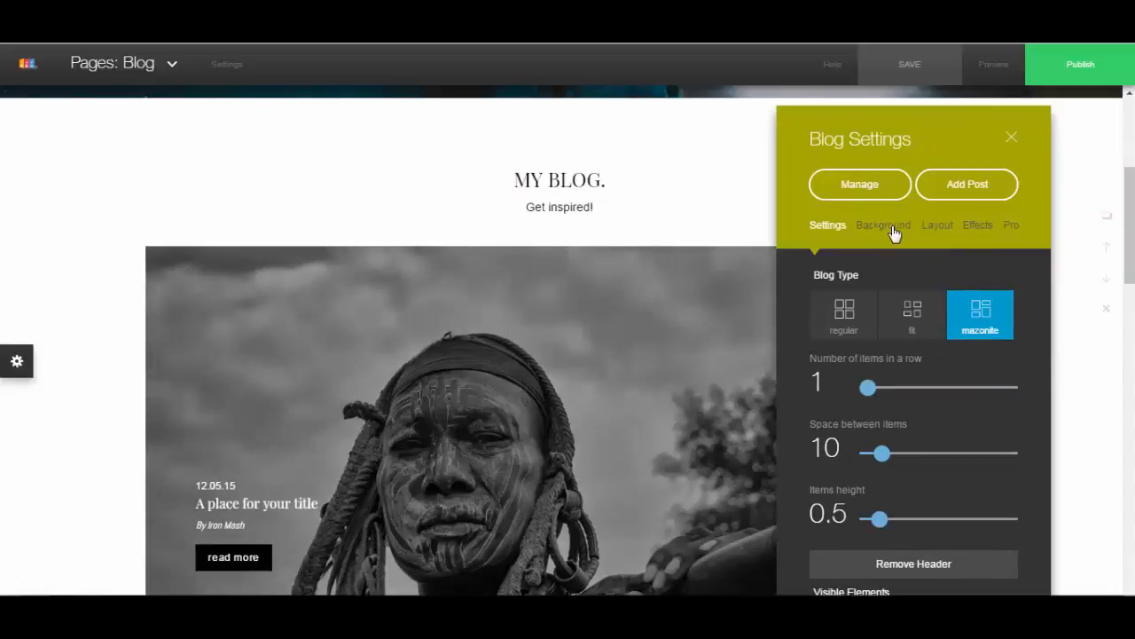
Open the blog's background options and try black and dark gray as the blog background color
left_click(894, 233)
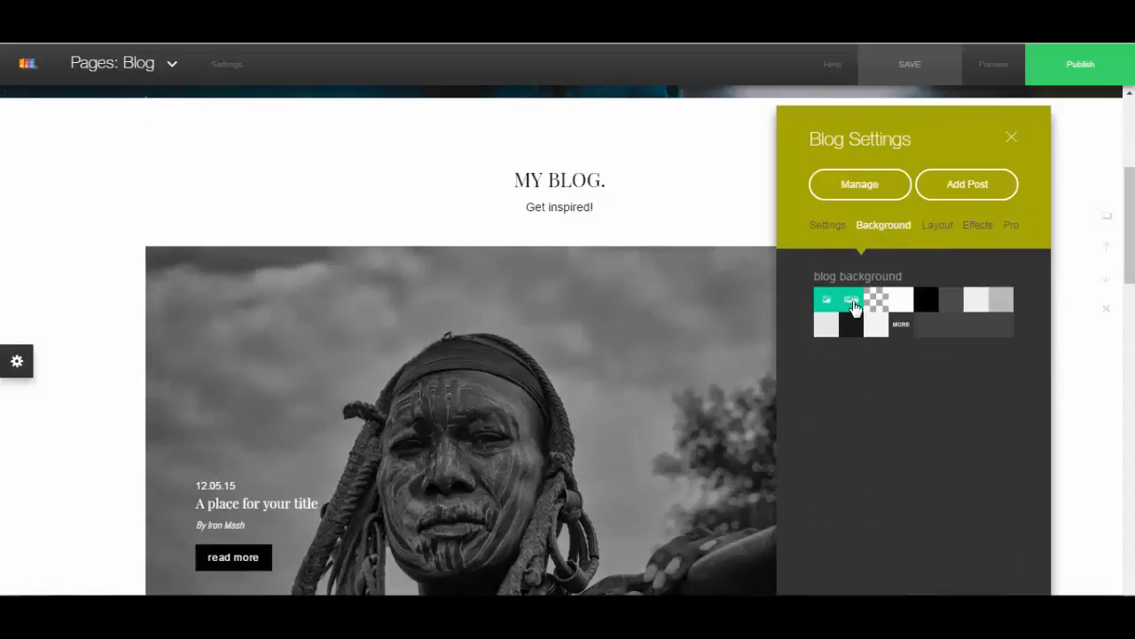
left_click(929, 301)
left_click(952, 302)
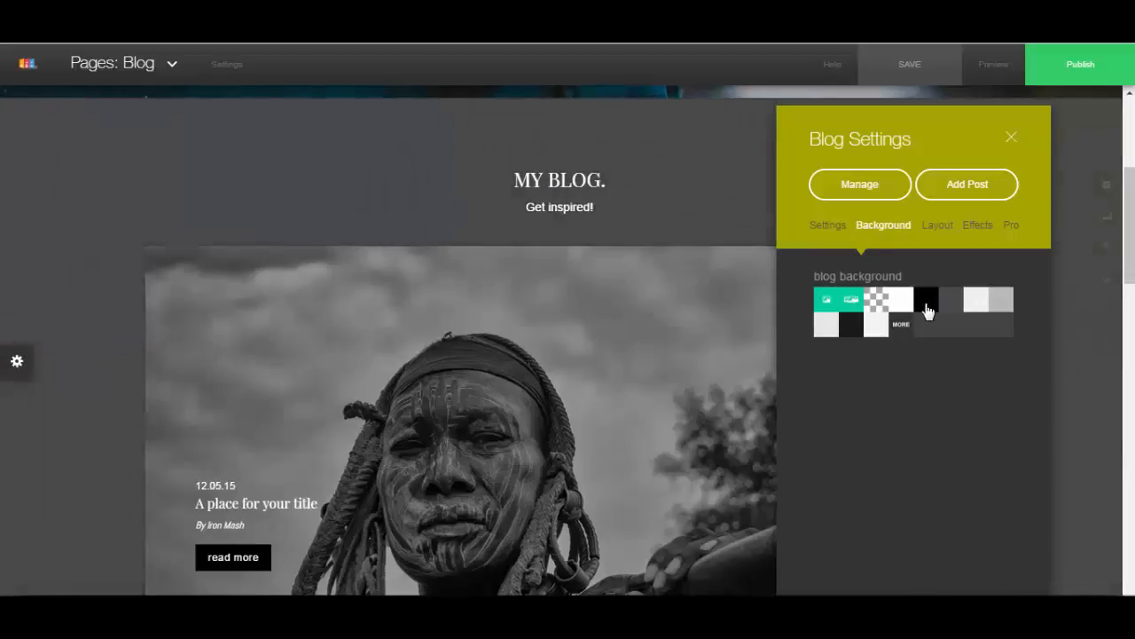
Set the blog background to the Media Center photo of the girl with a flower crown and check it along the page
left_click(853, 303)
left_click_drag(703, 238, 781, 134)
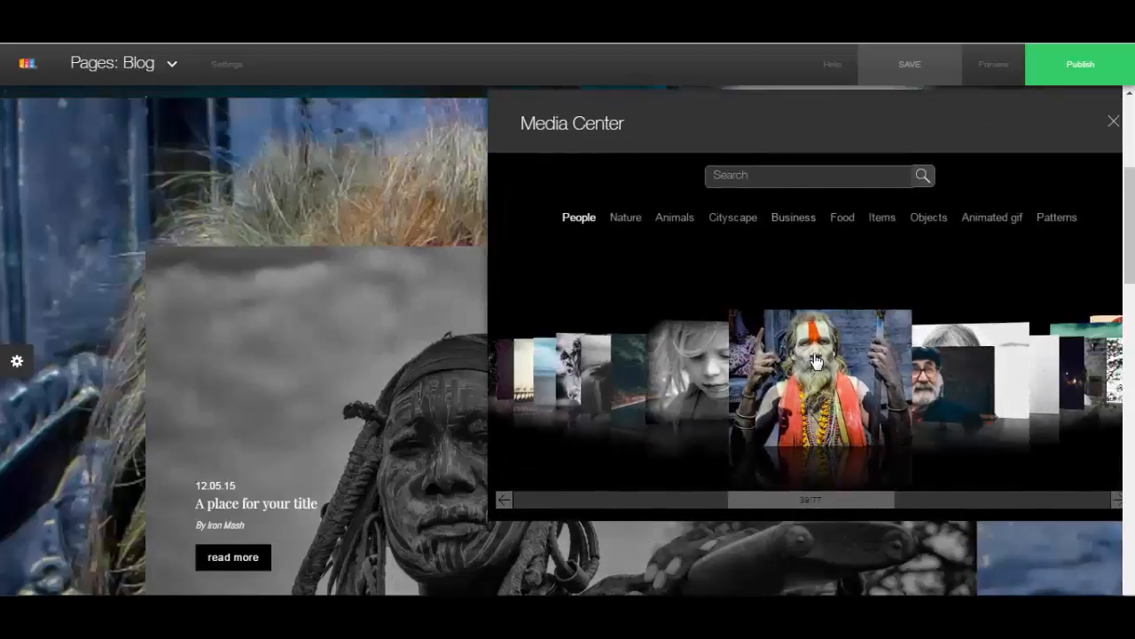
left_click(619, 381)
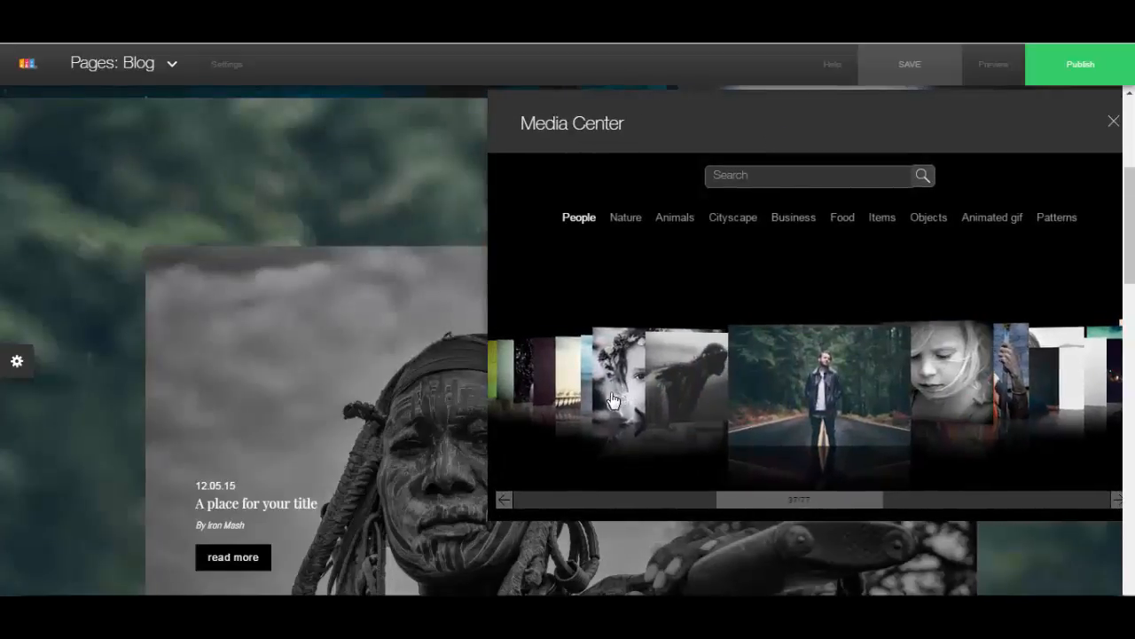
left_click(628, 392)
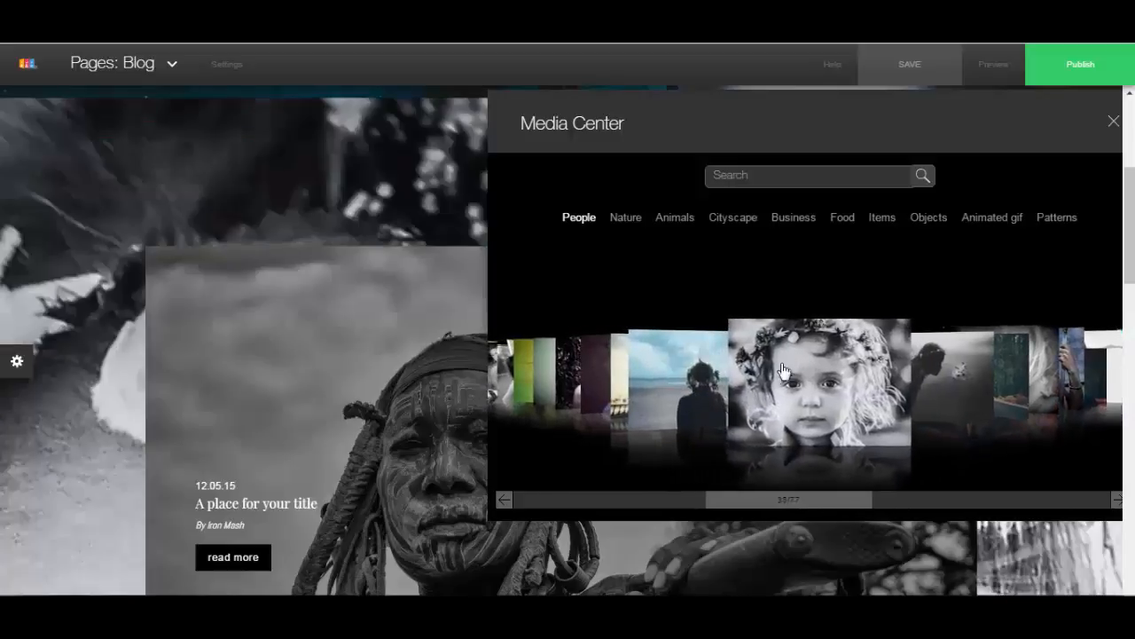
left_click(1113, 122)
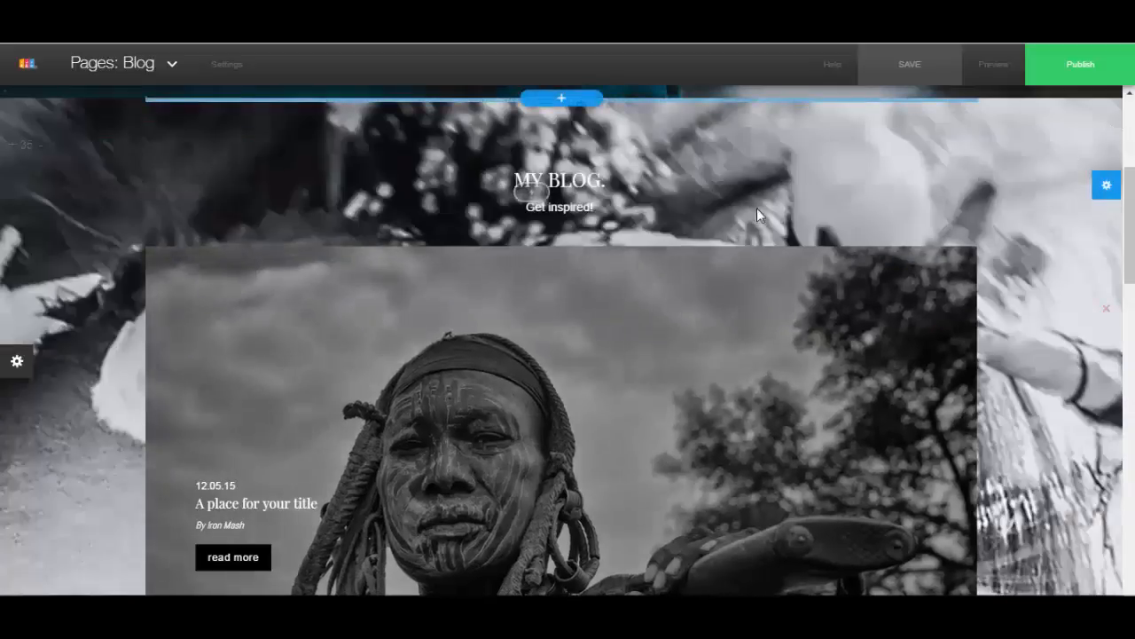
scroll(765, 224, "down", 10)
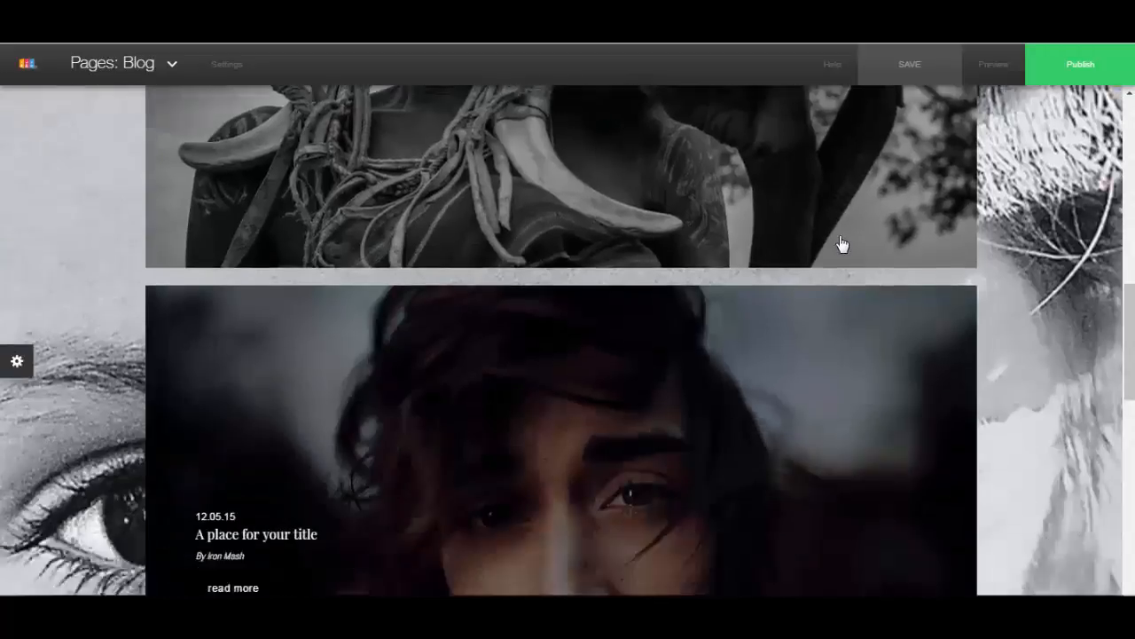
scroll(857, 239, "up", 8)
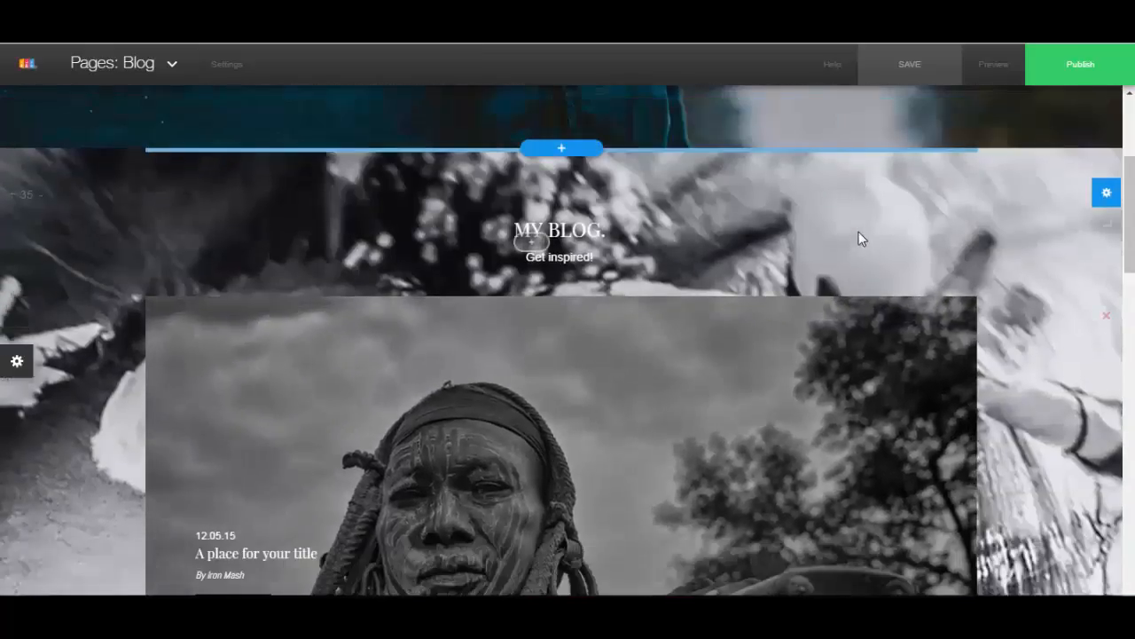
scroll(860, 241, "down", 4)
scroll(861, 242, "up", 1)
Reopen the Blog Settings and try the layouts with the post text beside the image and below the image
left_click(1107, 320)
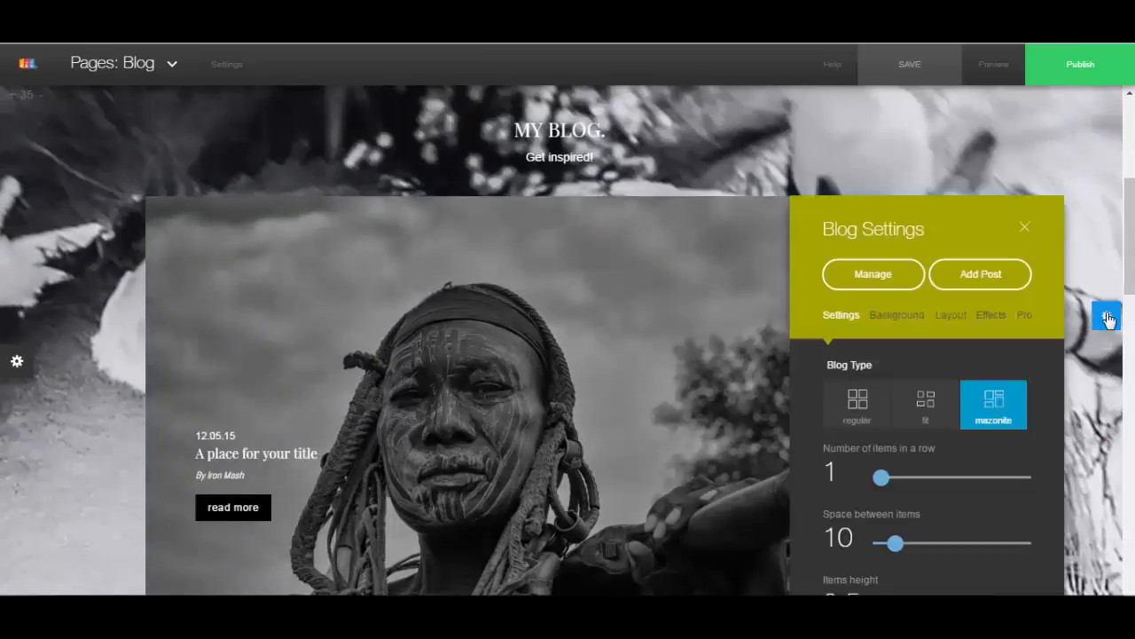
left_click_drag(917, 234, 894, 133)
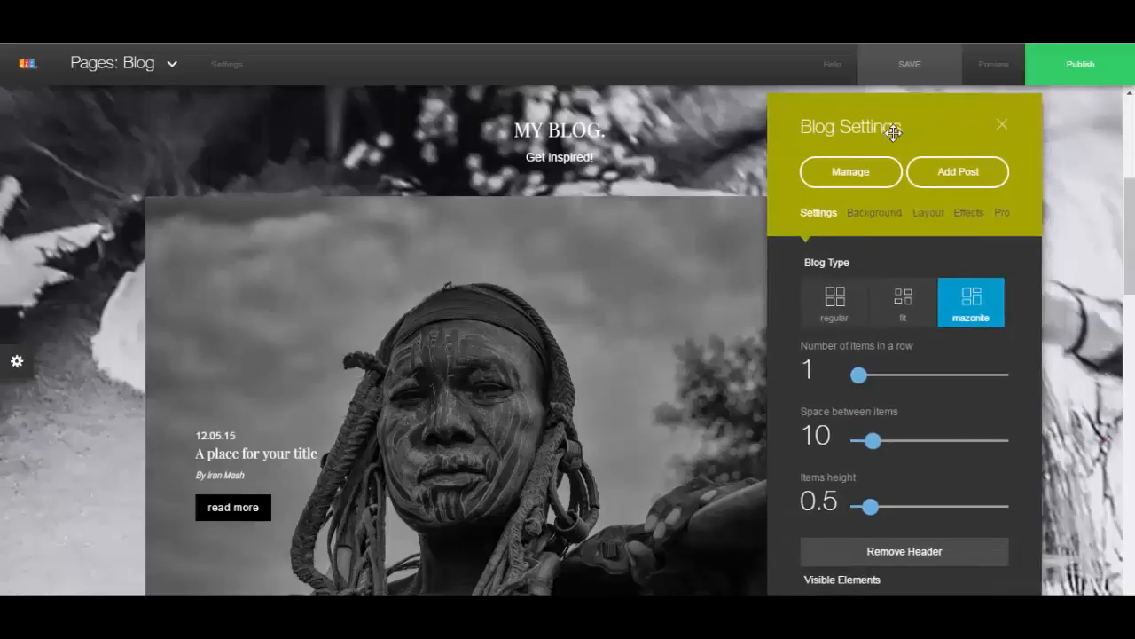
left_click(926, 221)
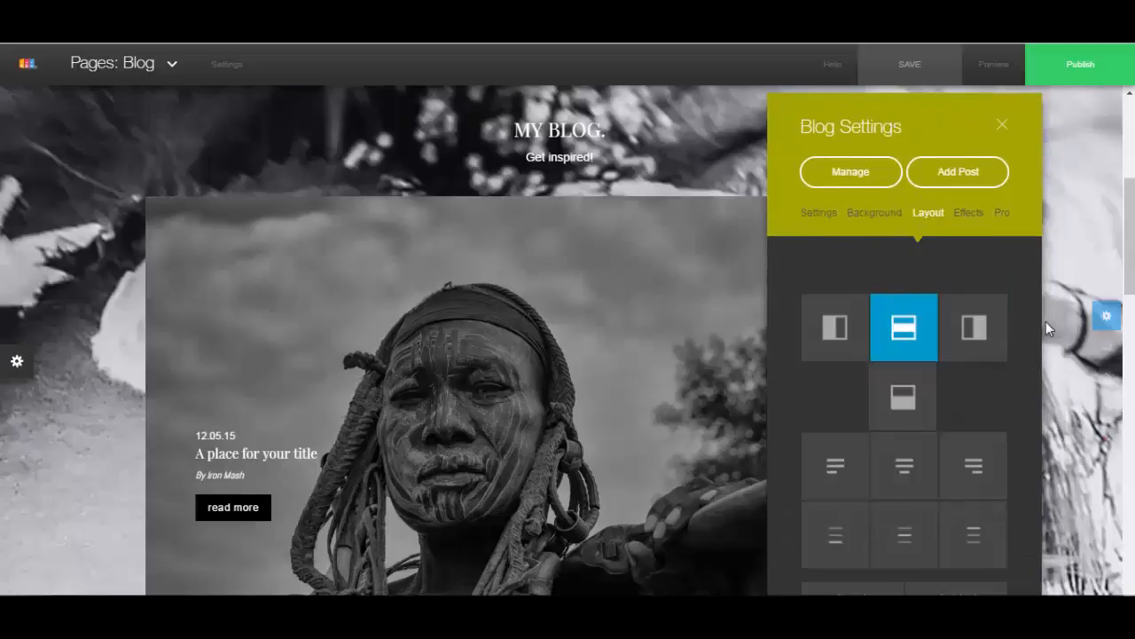
left_click_drag(1130, 262, 1129, 303)
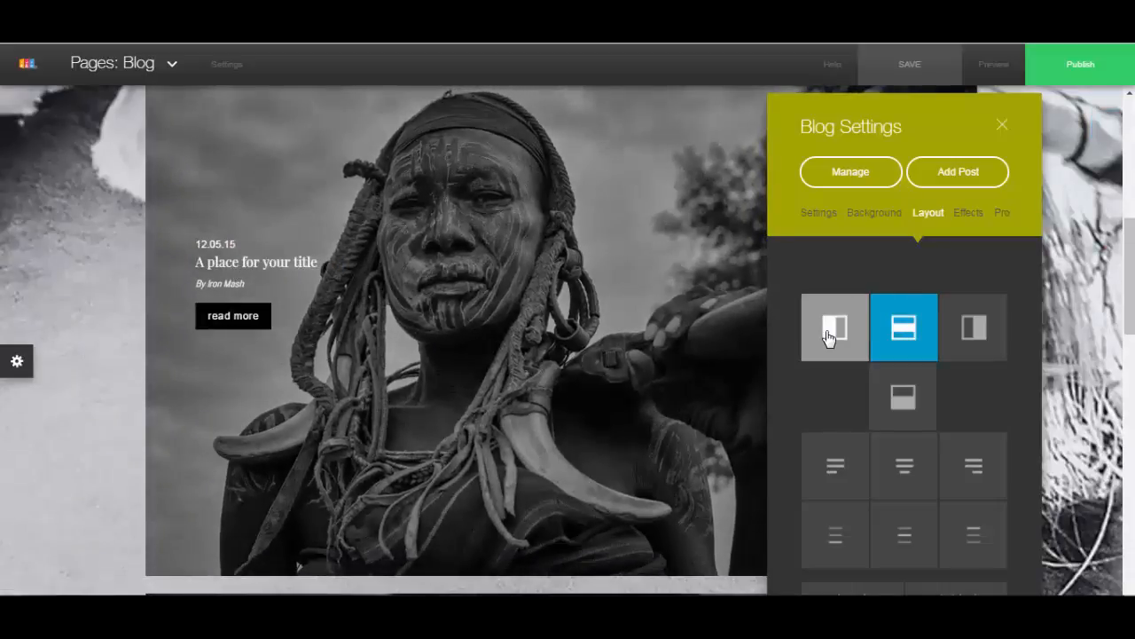
left_click(828, 335)
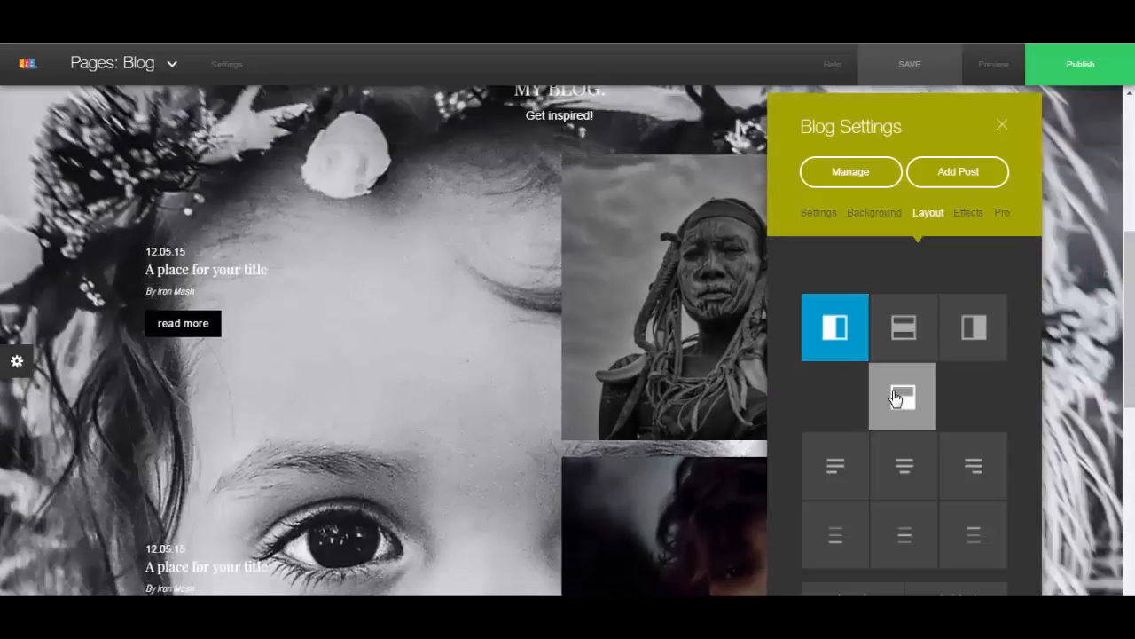
left_click(898, 398)
scroll(547, 330, "down", 5)
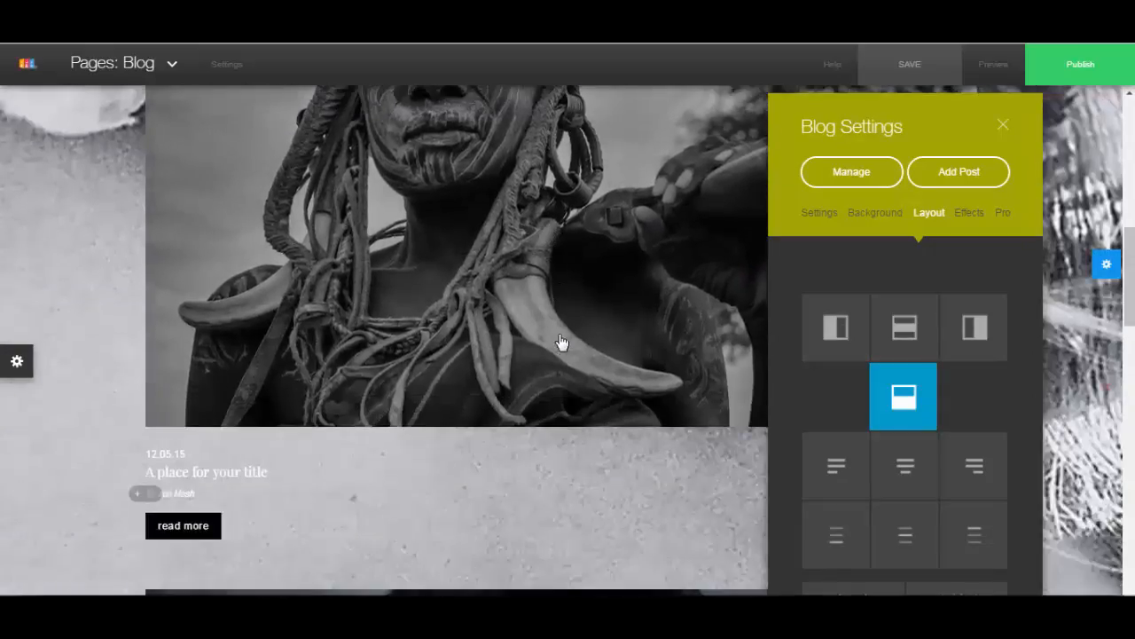
scroll(674, 302, "up", 5)
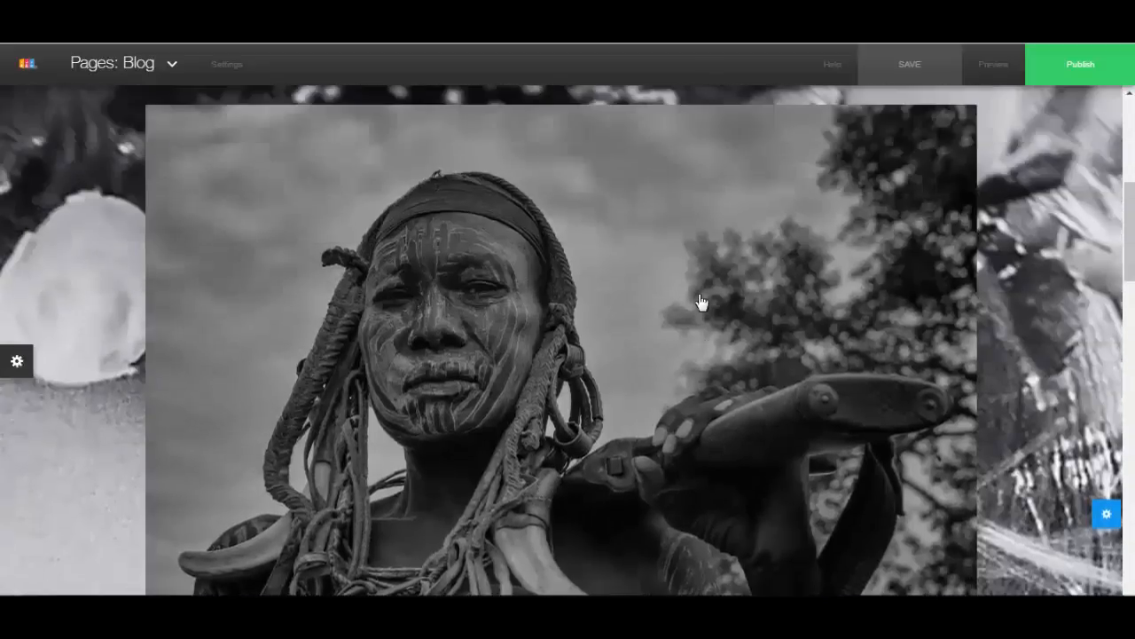
scroll(696, 304, "down", 4)
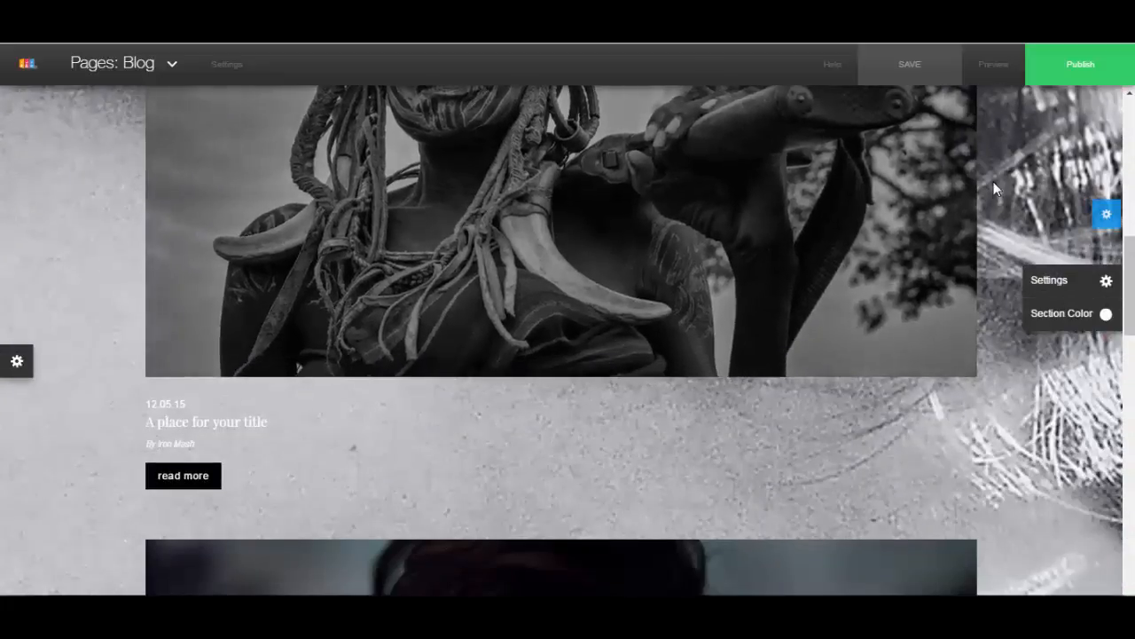
Remove the blog's background image, set its background color to black, and check the posts and blog header
left_click(1050, 279)
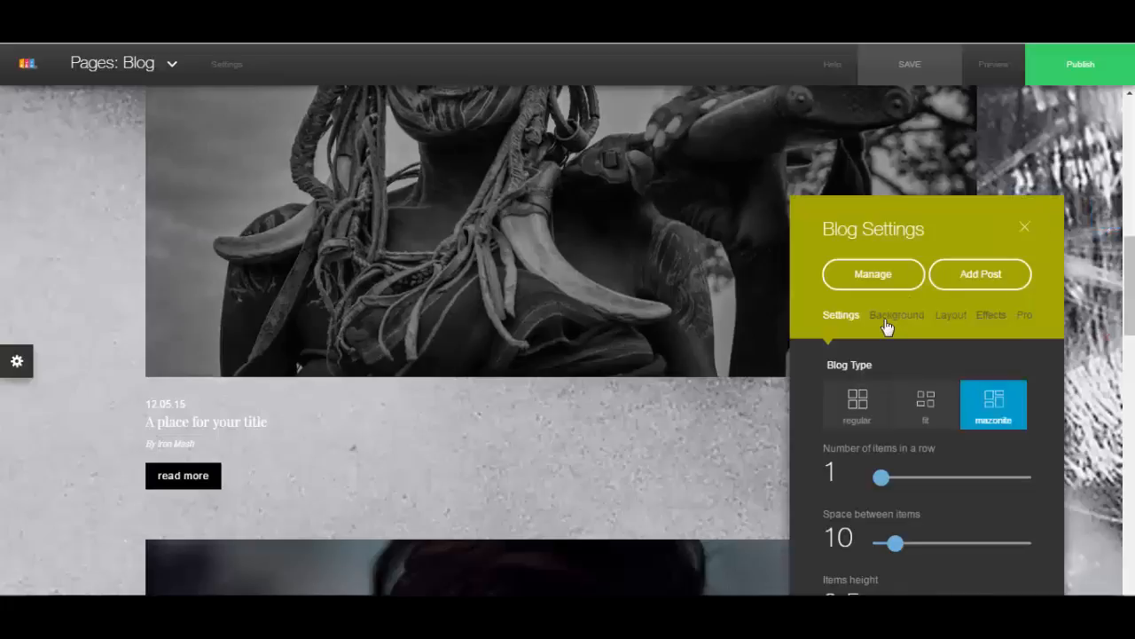
left_click(887, 320)
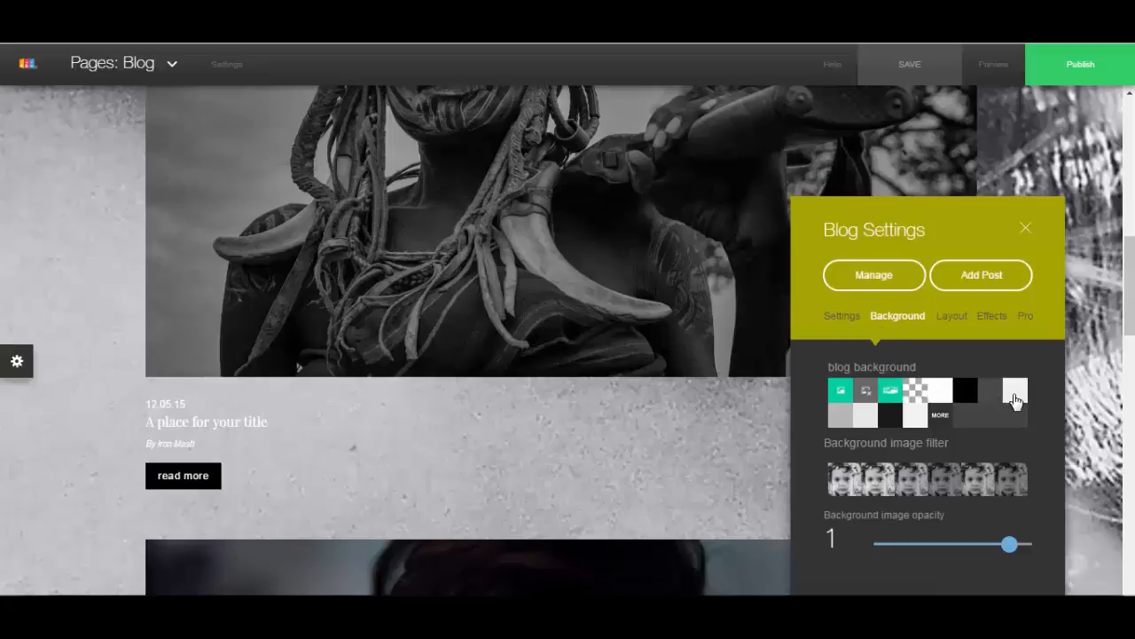
left_click(867, 397)
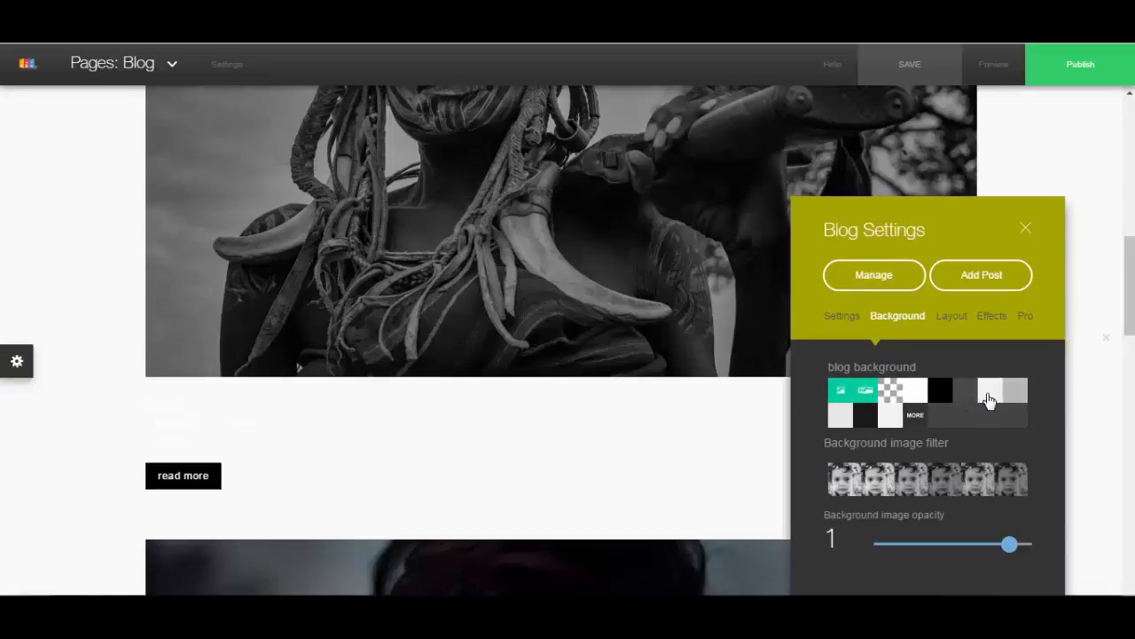
left_click(965, 398)
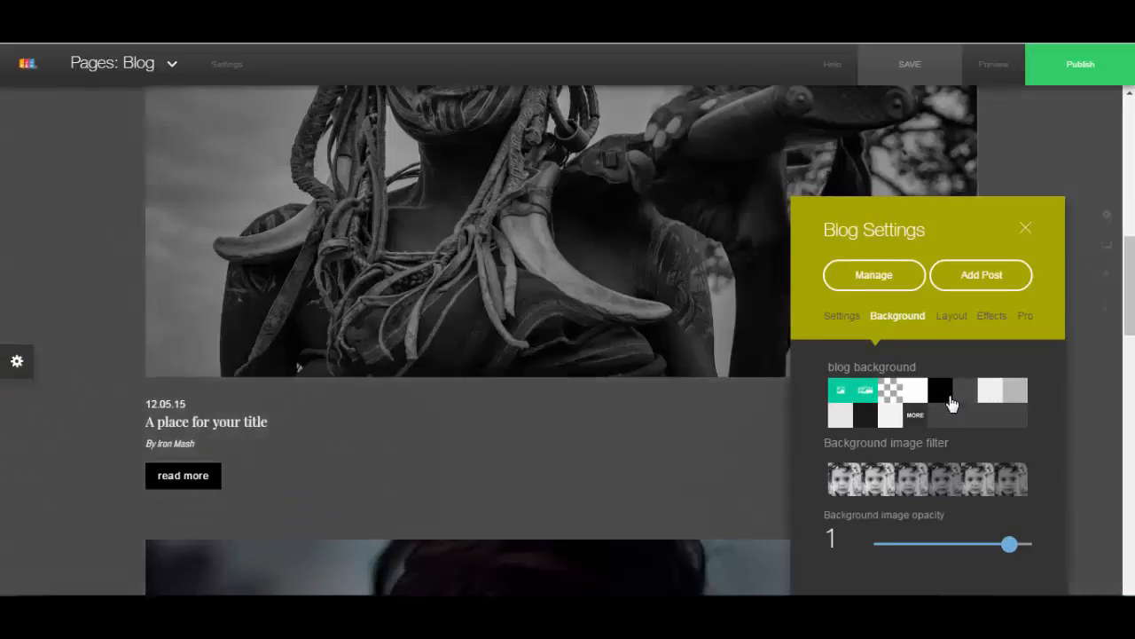
left_click(937, 398)
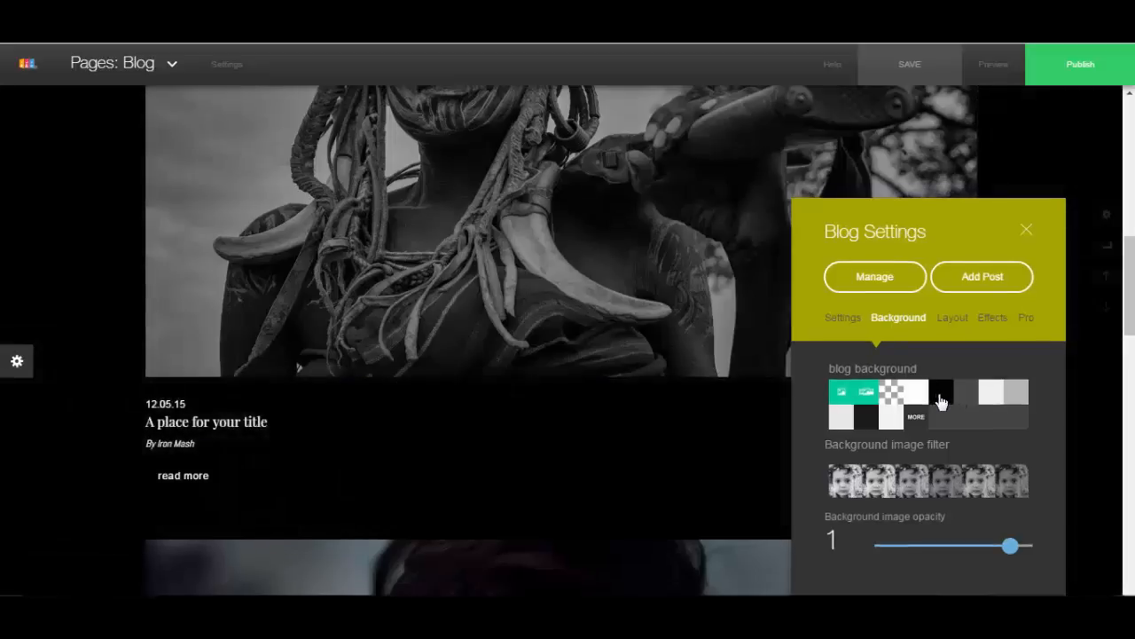
scroll(585, 297, "up", 3)
scroll(231, 441, "down", 3)
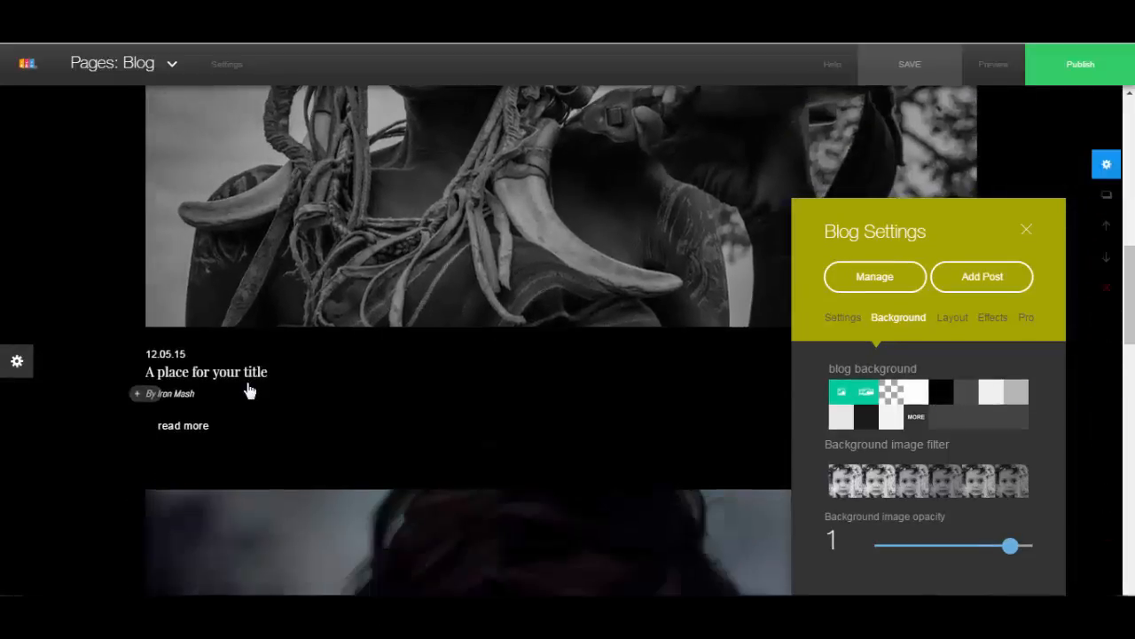
scroll(471, 426, "up", 5)
scroll(475, 420, "up", 4)
scroll(508, 400, "down", 6)
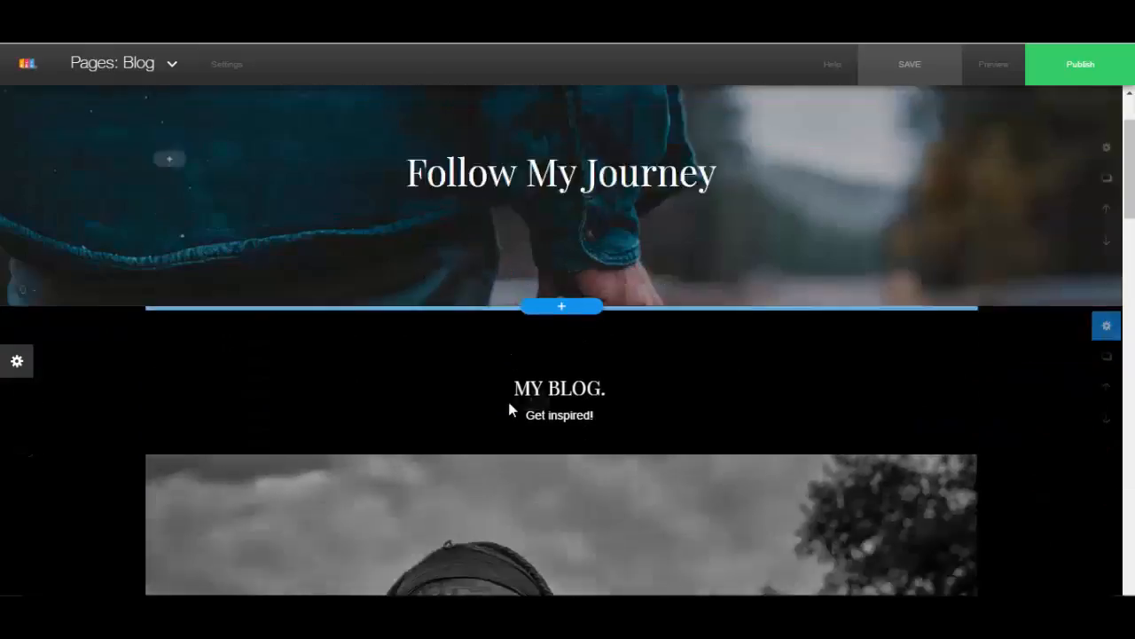
Switch the blog layout to text over the image and try centered and right-aligned post text
left_click_drag(927, 228, 899, 106)
left_click(936, 251)
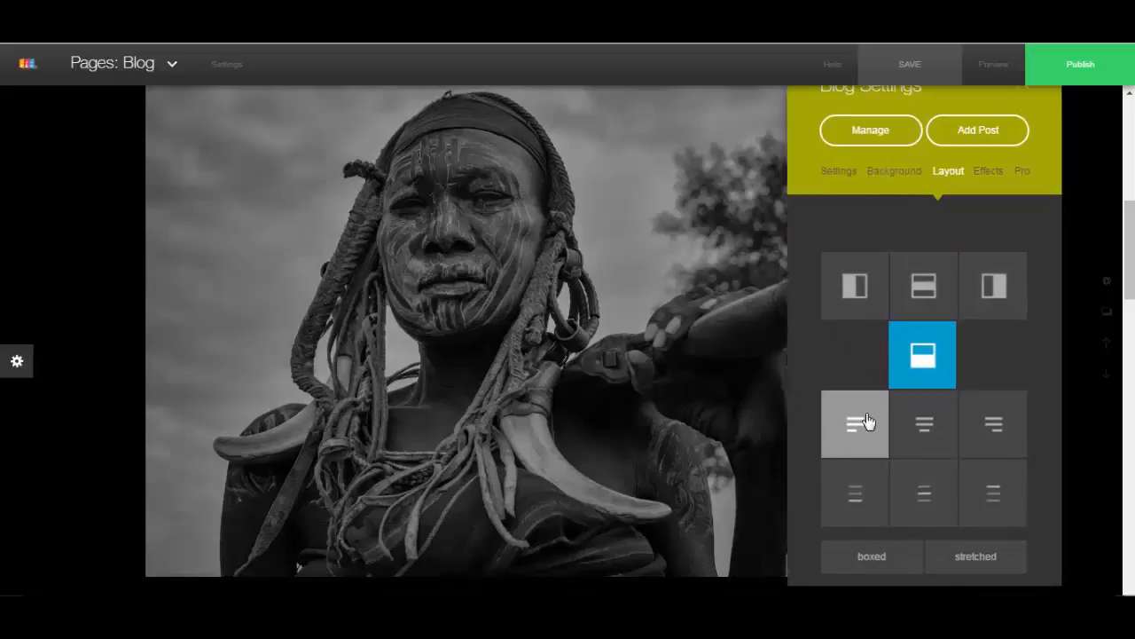
left_click(936, 277)
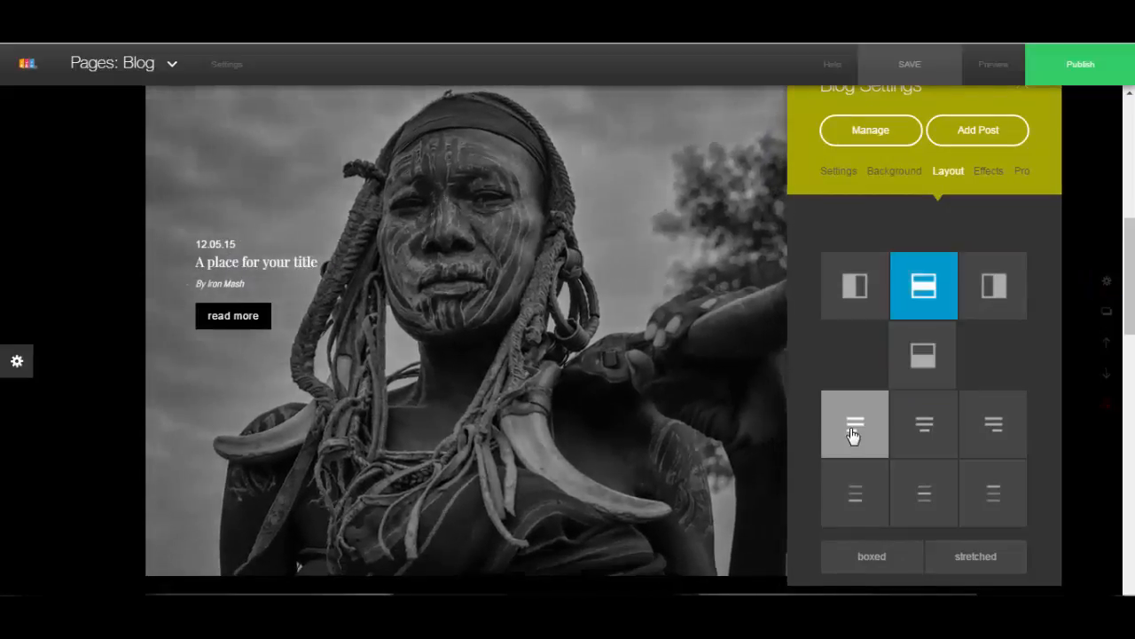
left_click(913, 435)
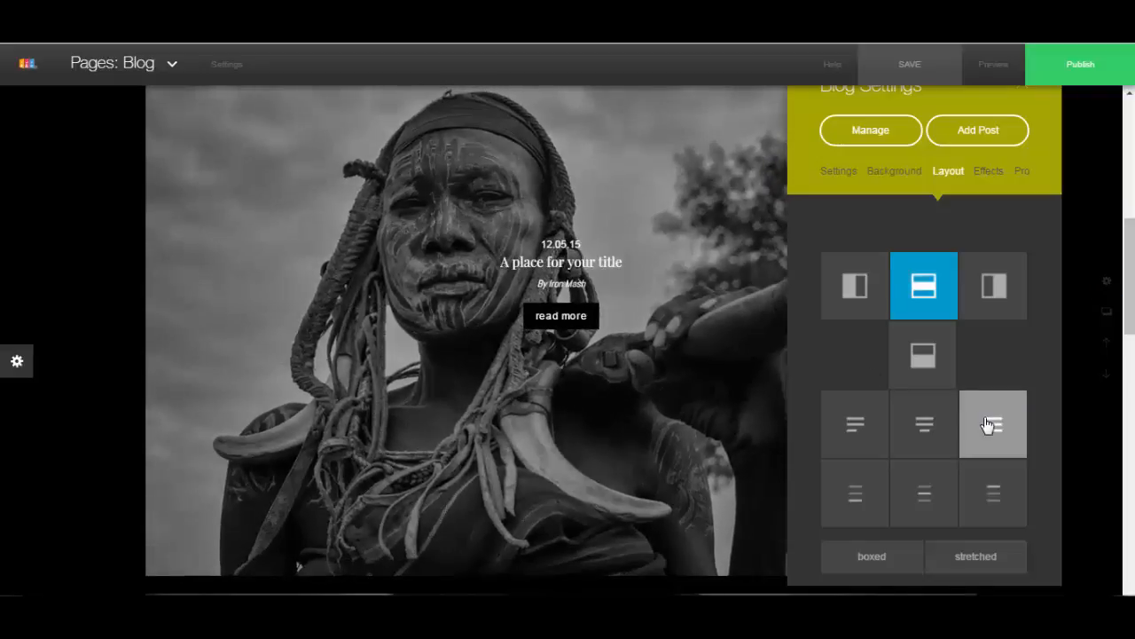
left_click(990, 428)
Try the layout with left-aligned text below the image, and settle on centered post text over the image
left_click_drag(936, 98, 810, 144)
left_click(801, 406)
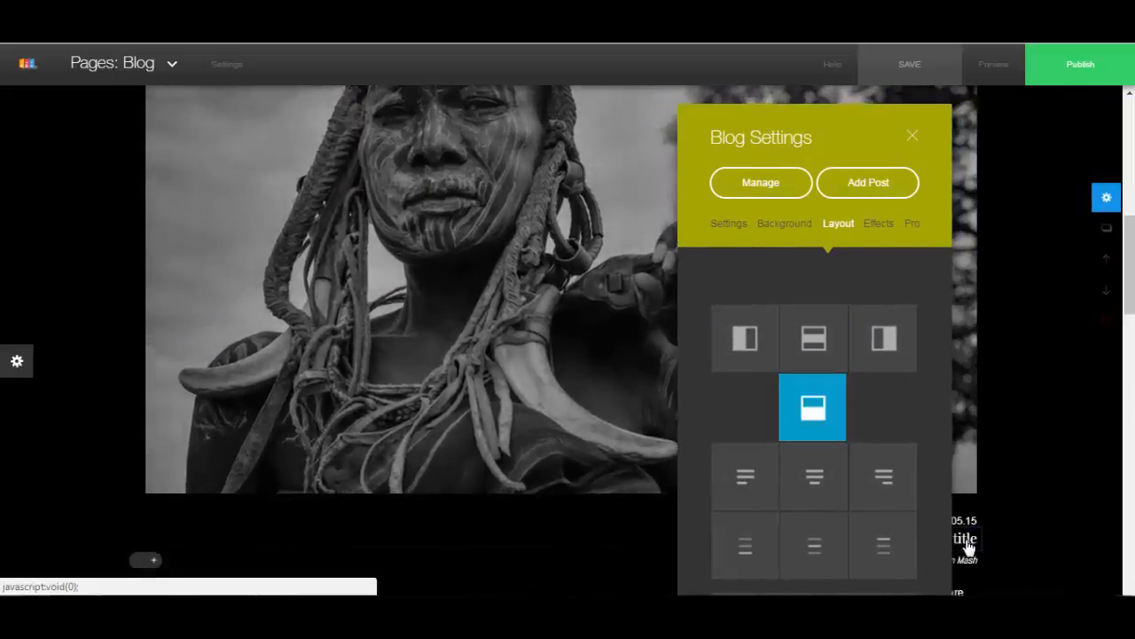
left_click(750, 476)
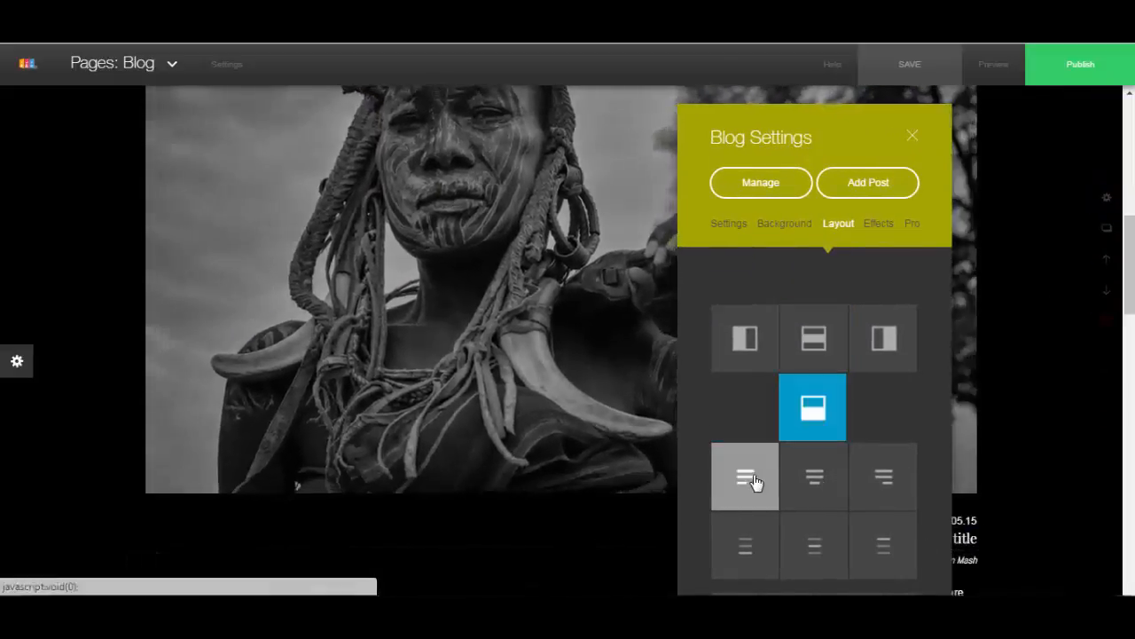
left_click(815, 479)
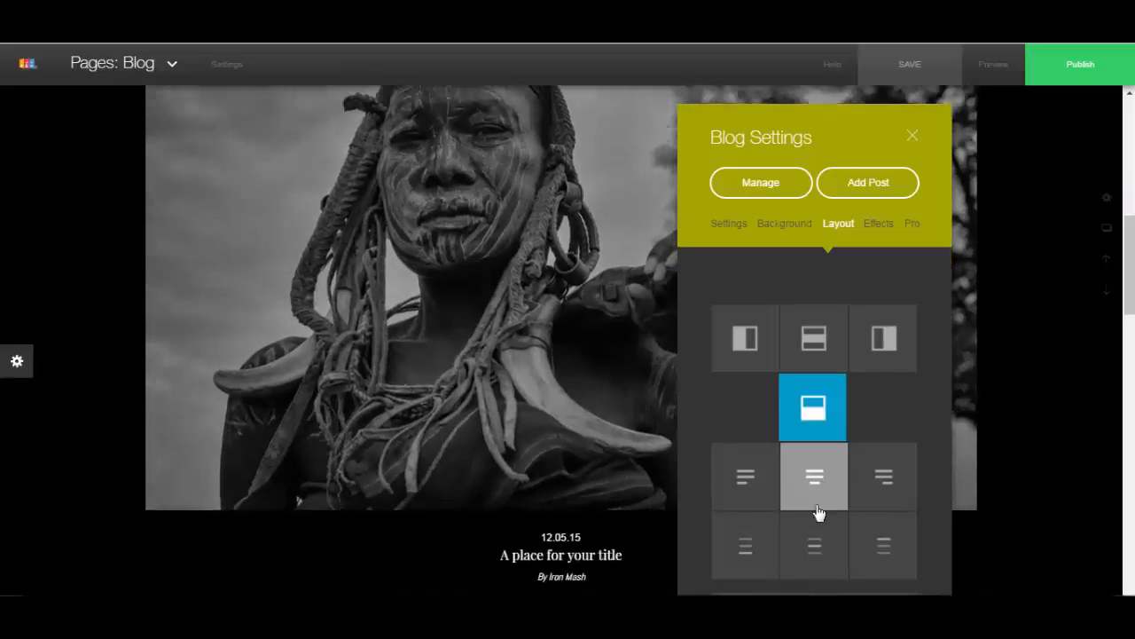
left_click(823, 362)
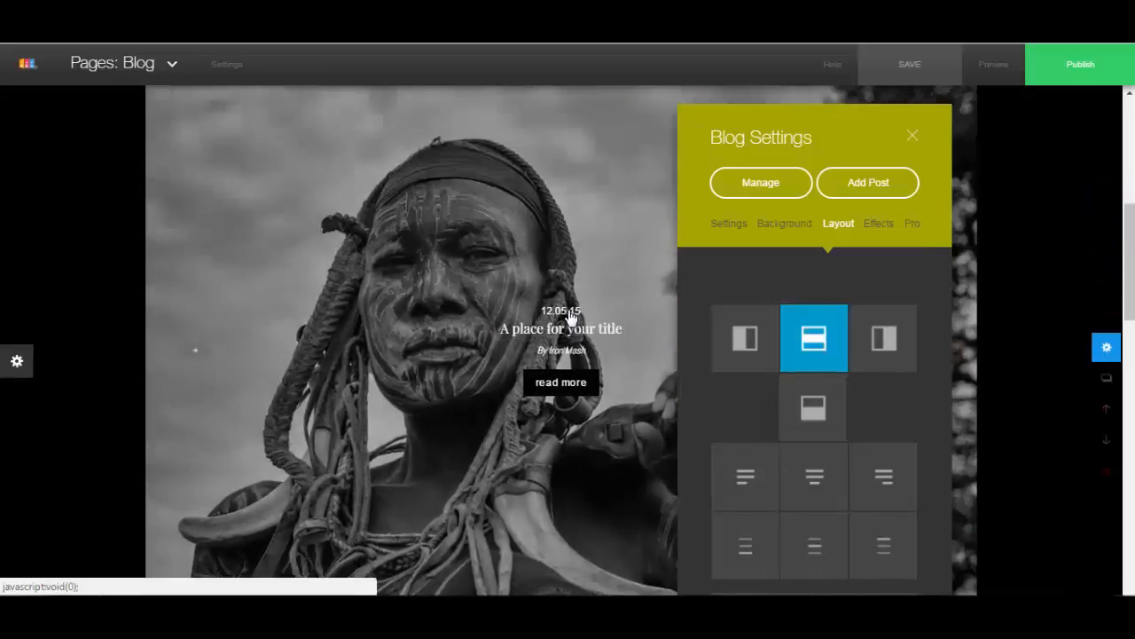
Delete the date subtitle above the title of the first blog post
left_click(570, 319)
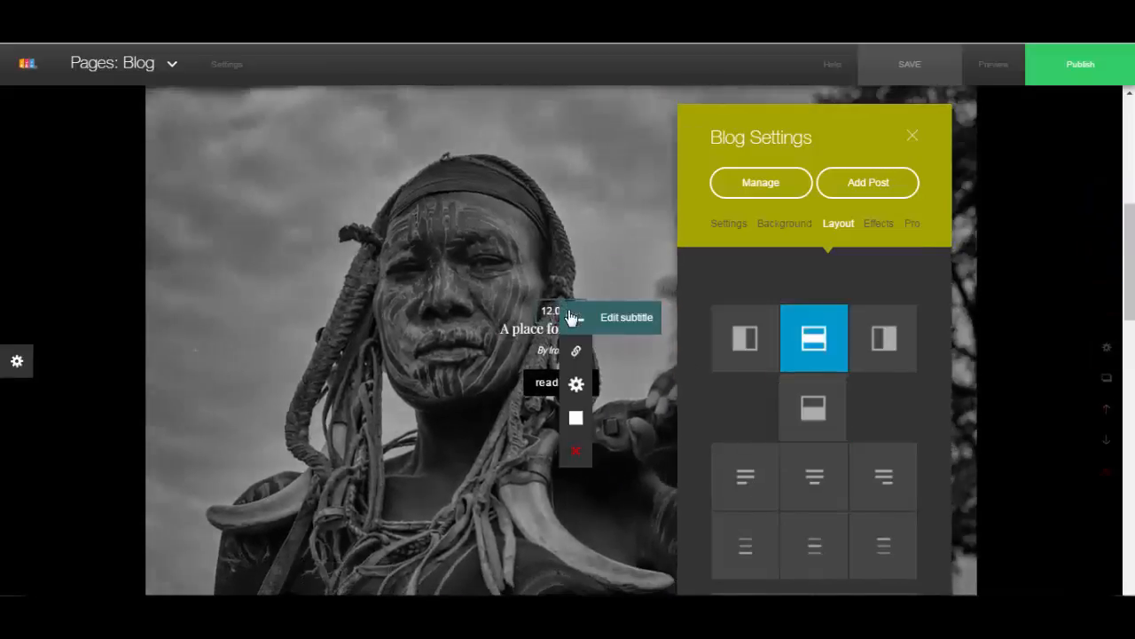
mouse_move(582, 453)
left_click(624, 456)
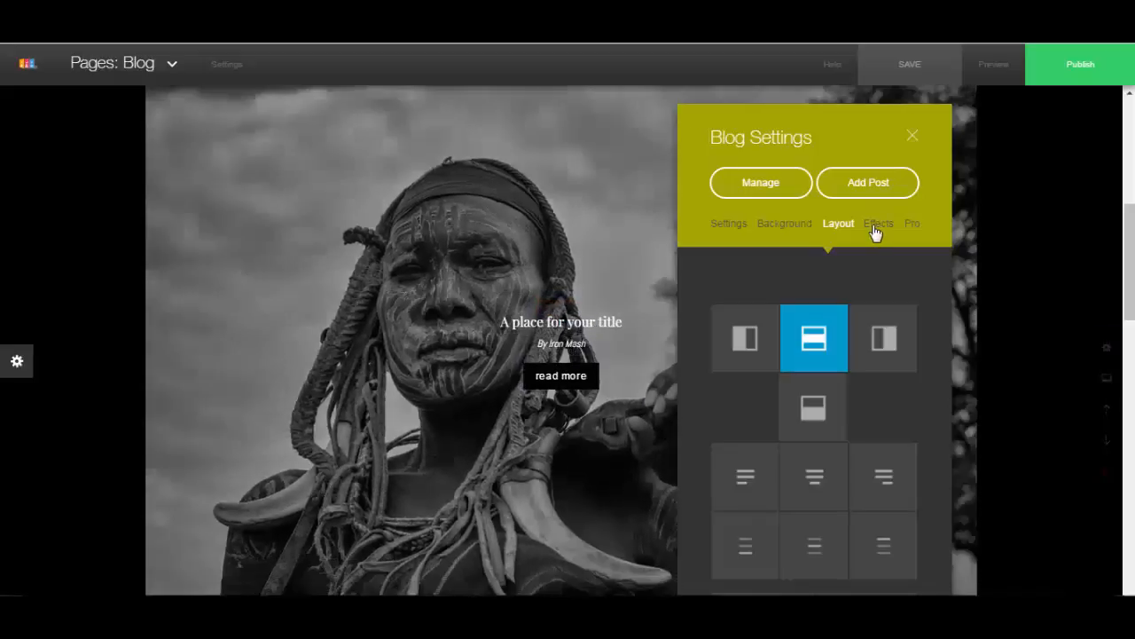
Open the blog's effects, try the 3d Bottom enter effect, and set the enter effect to 3d Top
left_click(875, 227)
left_click_drag(785, 150, 828, 125)
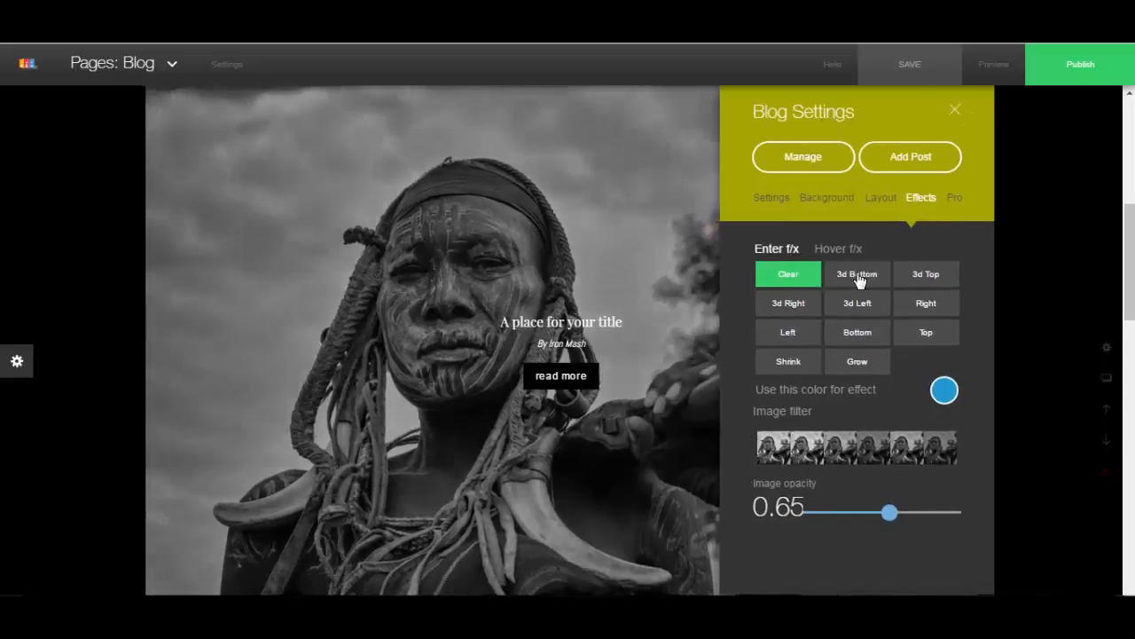
left_click(858, 282)
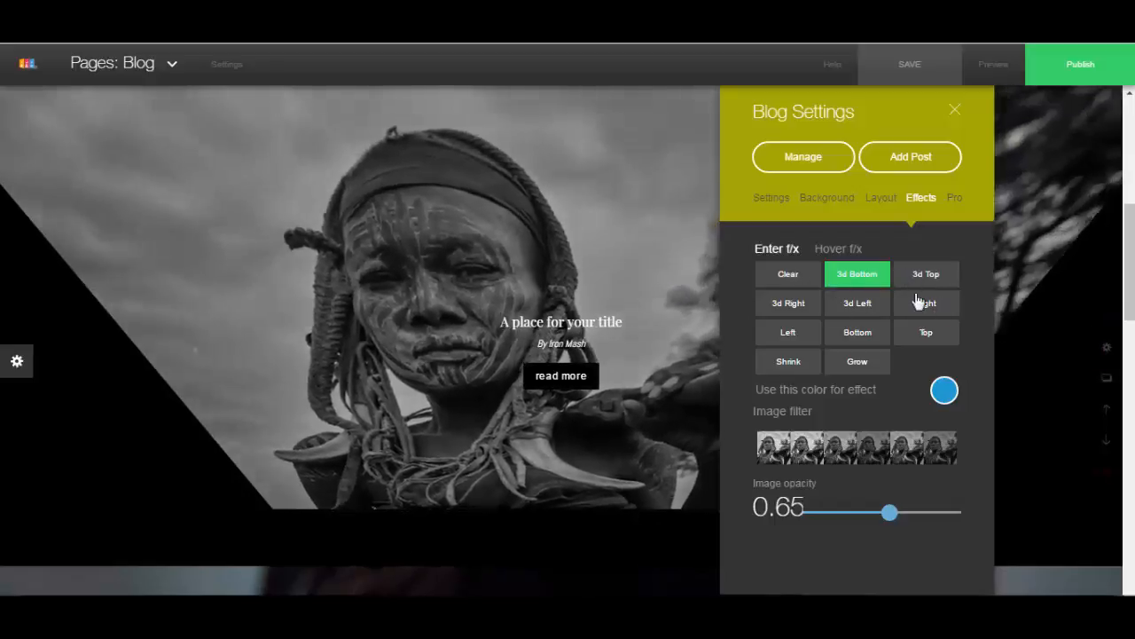
left_click(922, 277)
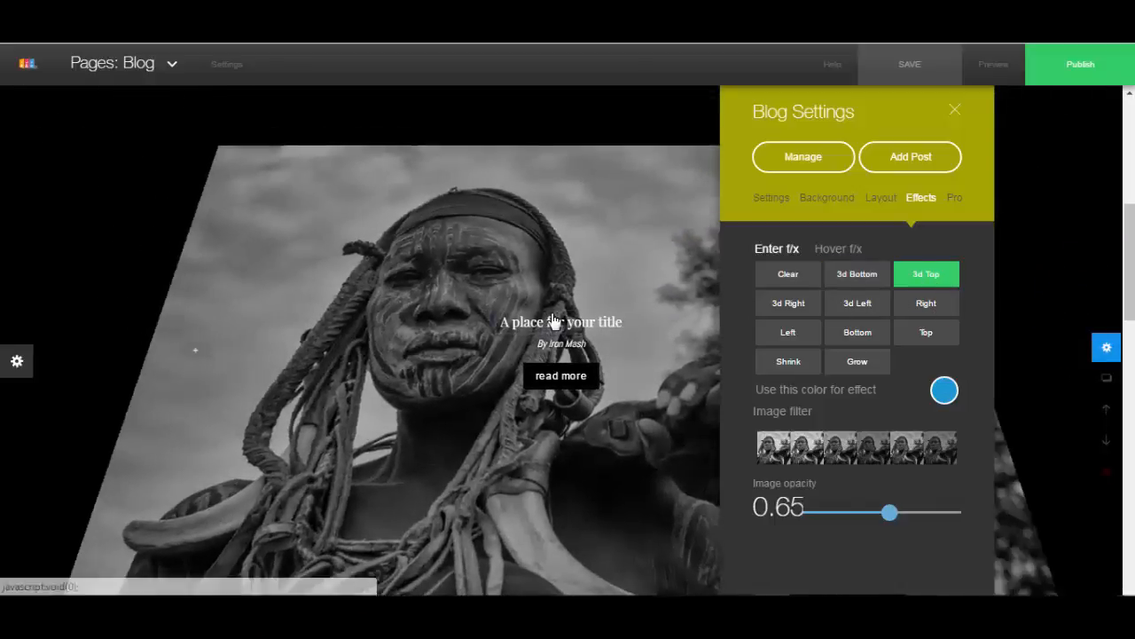
Try the Bottom, Left and Top enter effects, settle on Grow, and raise the blog's image opacity to the maximum
left_click(857, 336)
left_click(790, 335)
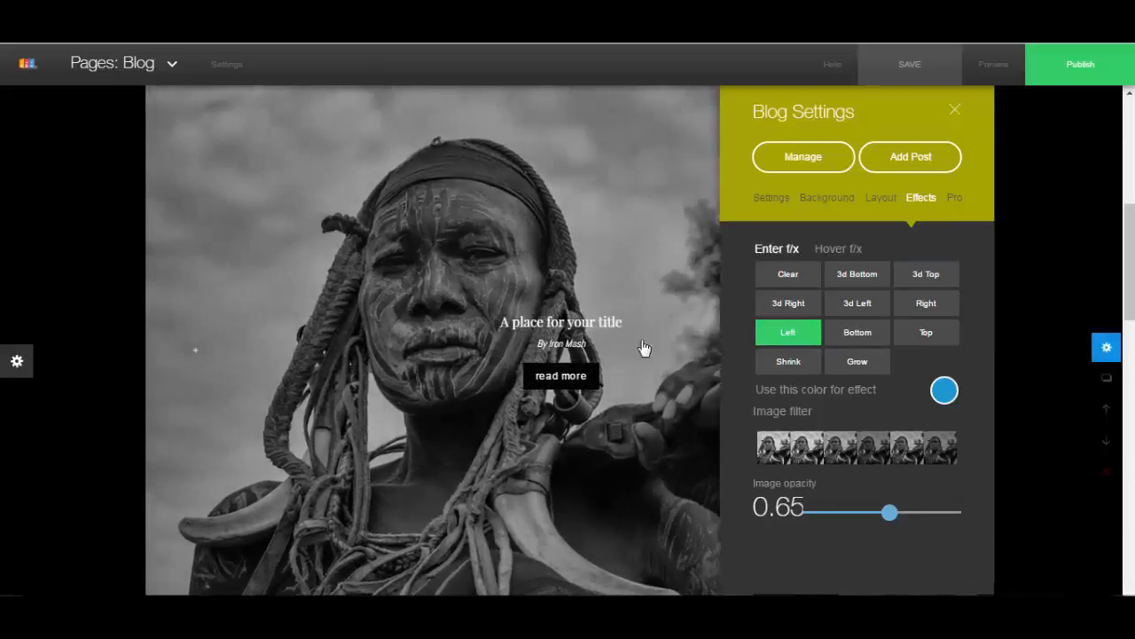
left_click(934, 340)
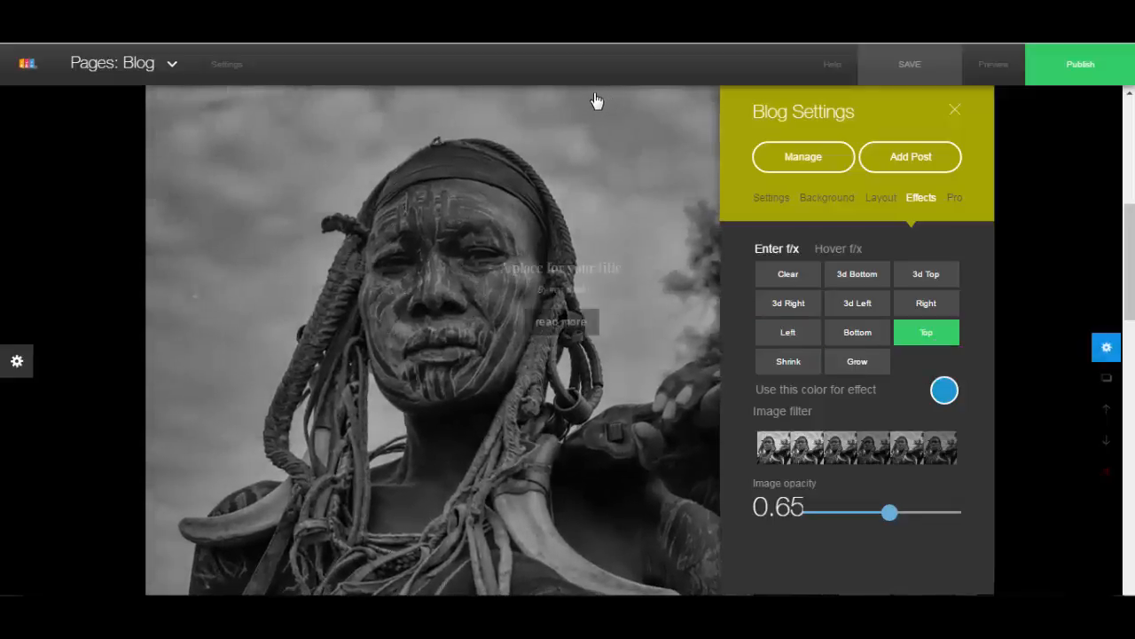
left_click(859, 363)
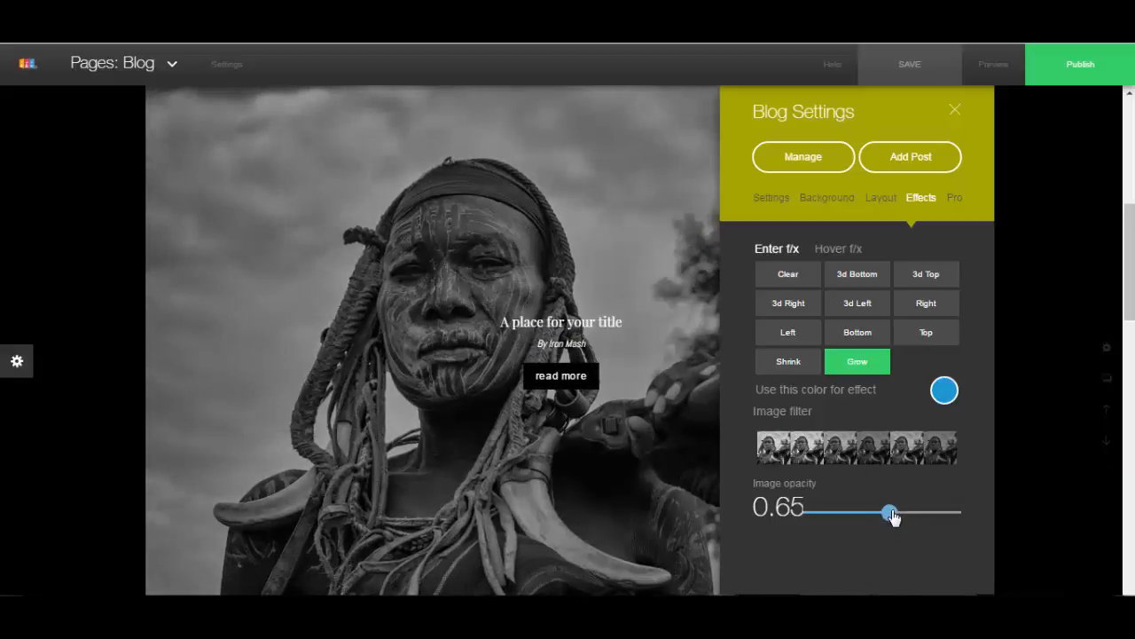
left_click_drag(892, 517, 1006, 504)
Set the content width to 470 in the blog's Pro settings
left_click(956, 203)
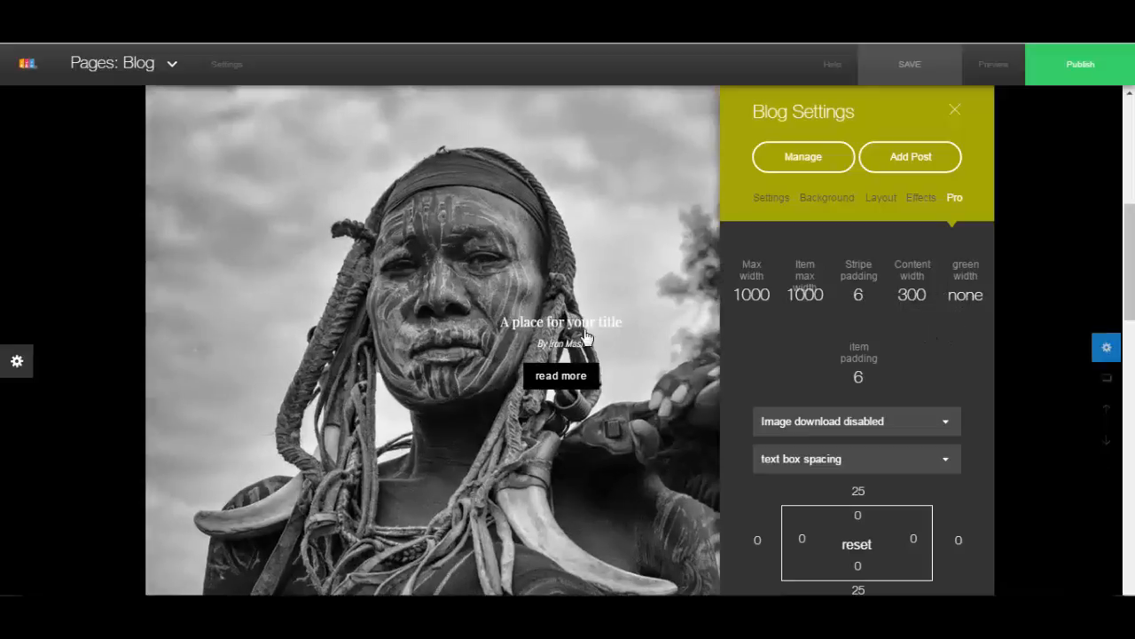
left_click(890, 296)
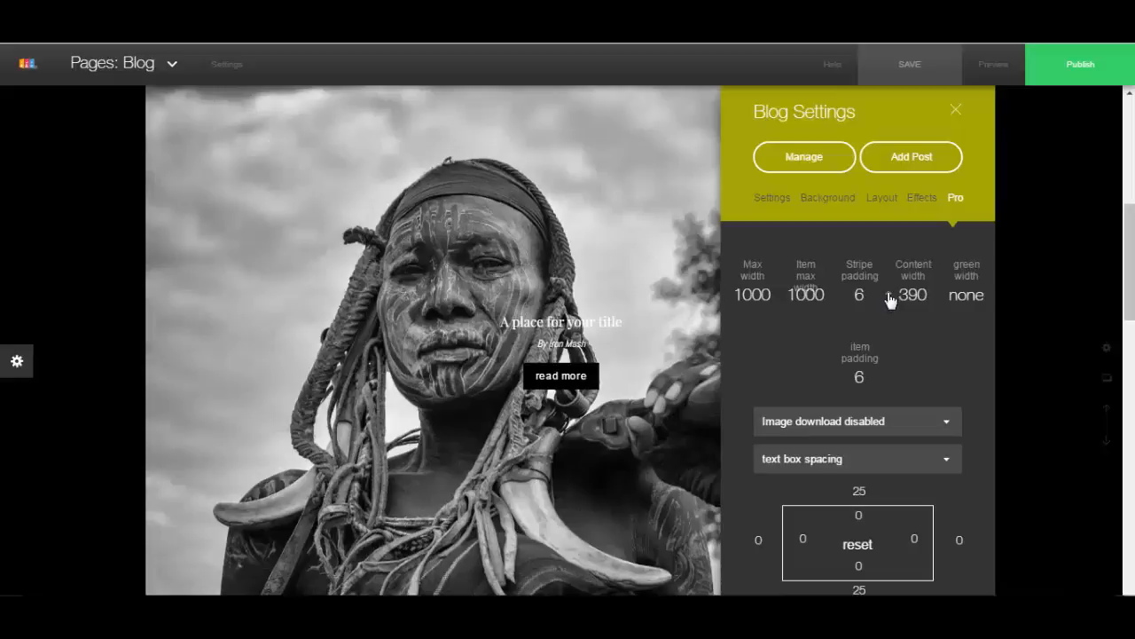
left_click(890, 296)
Extend the first post's title to "A place for your title and this is where my title goes"
left_click(603, 328)
left_click(632, 342)
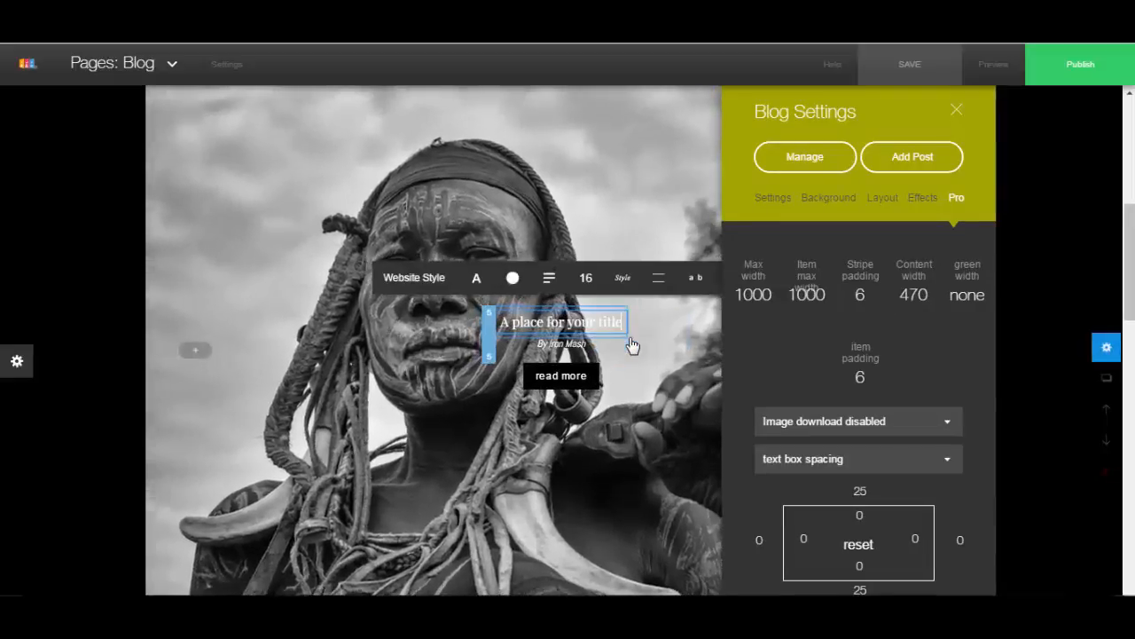
type("and this is where my title goes")
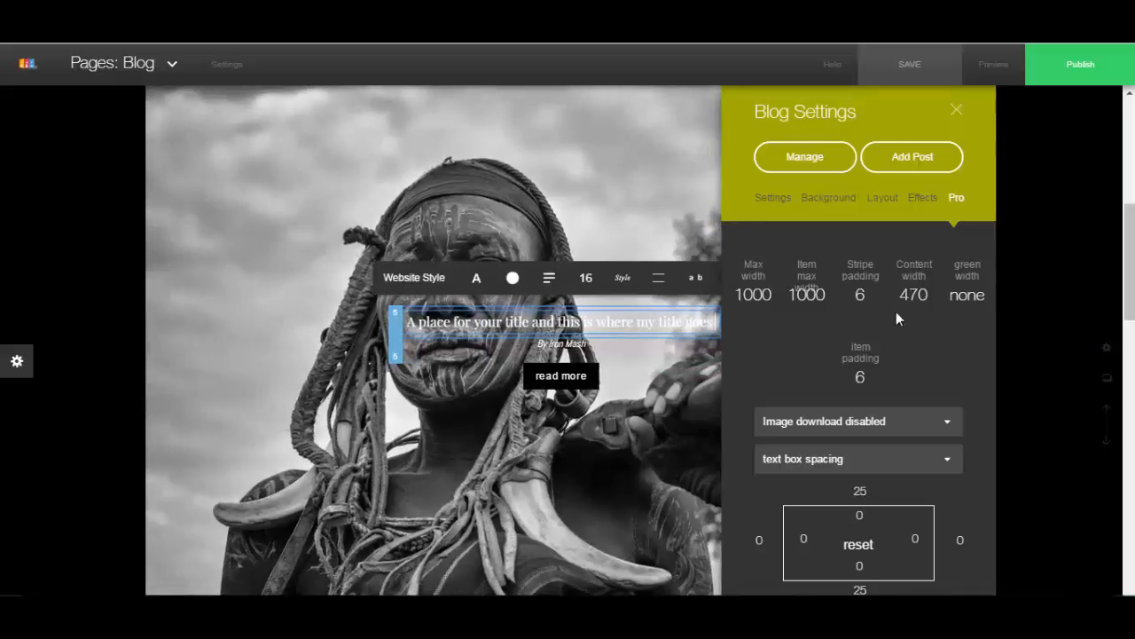
Set the blog's content width to 300 and close the blog settings
left_click(891, 306)
left_click(891, 307)
key("BackSpace")
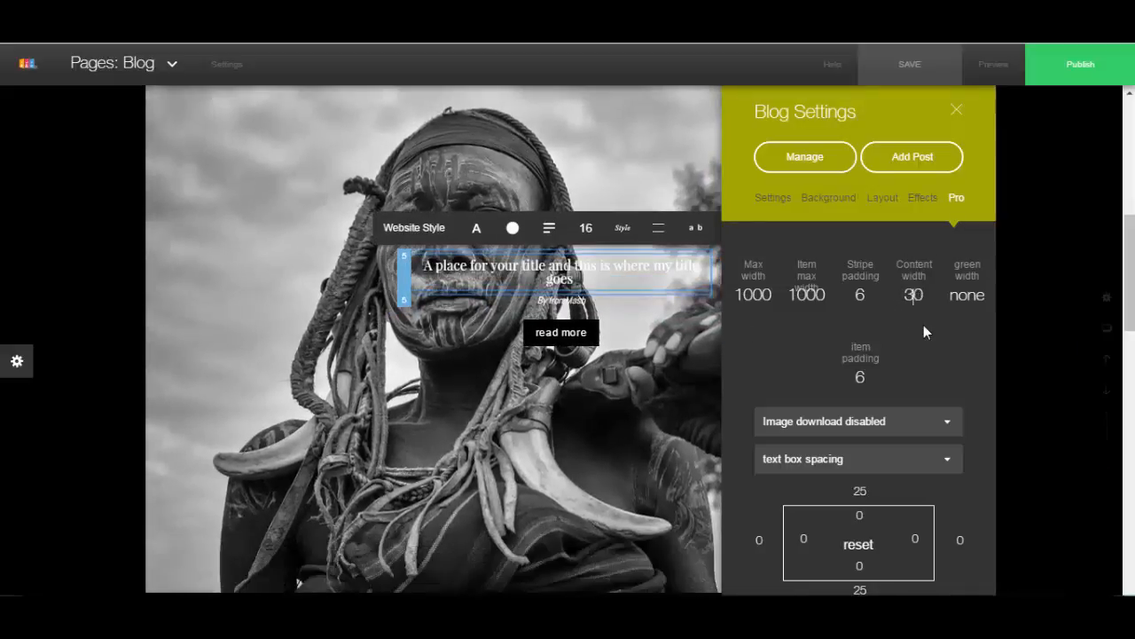
type("0")
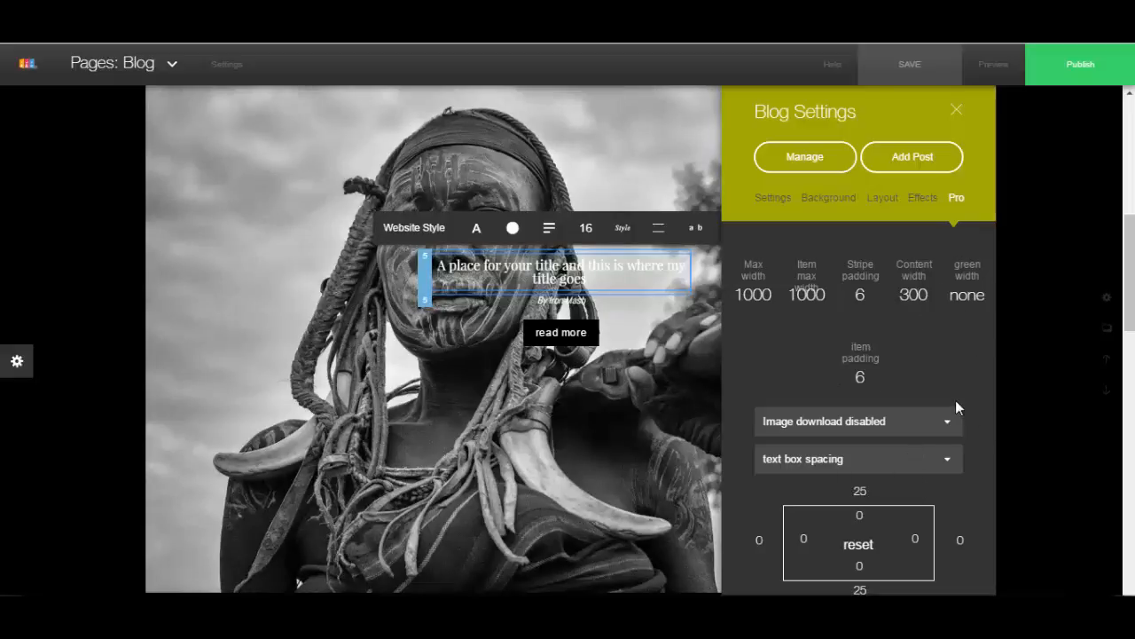
left_click(956, 110)
Set the space between the blog items to 59 and close the blog settings
scroll(709, 244, "up", 2)
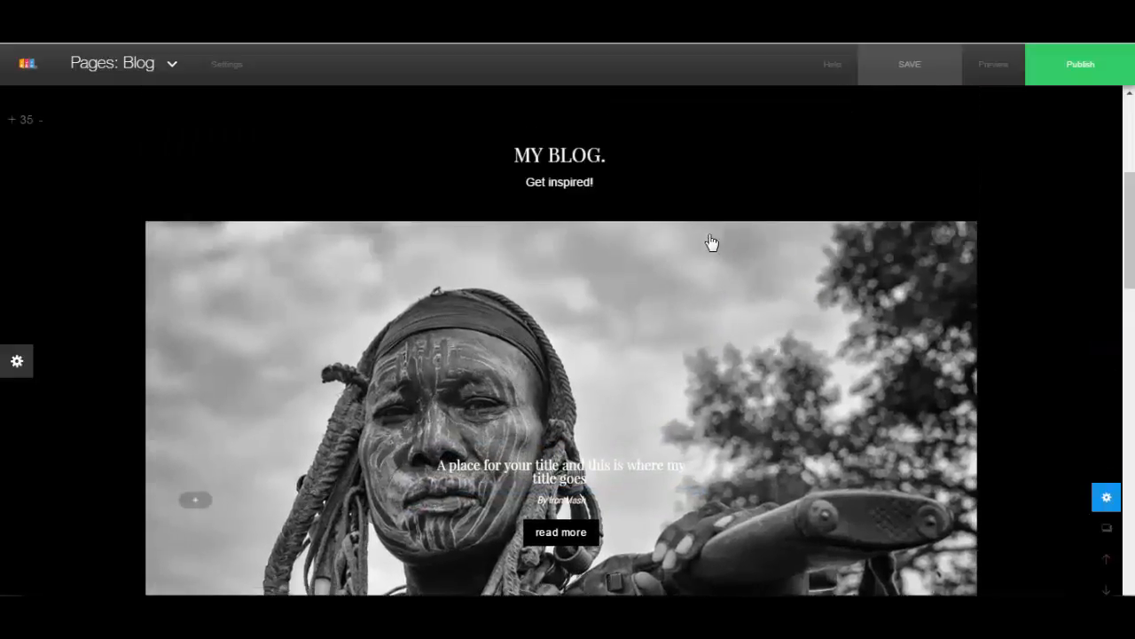
scroll(708, 247, "down", 5)
scroll(710, 251, "down", 3)
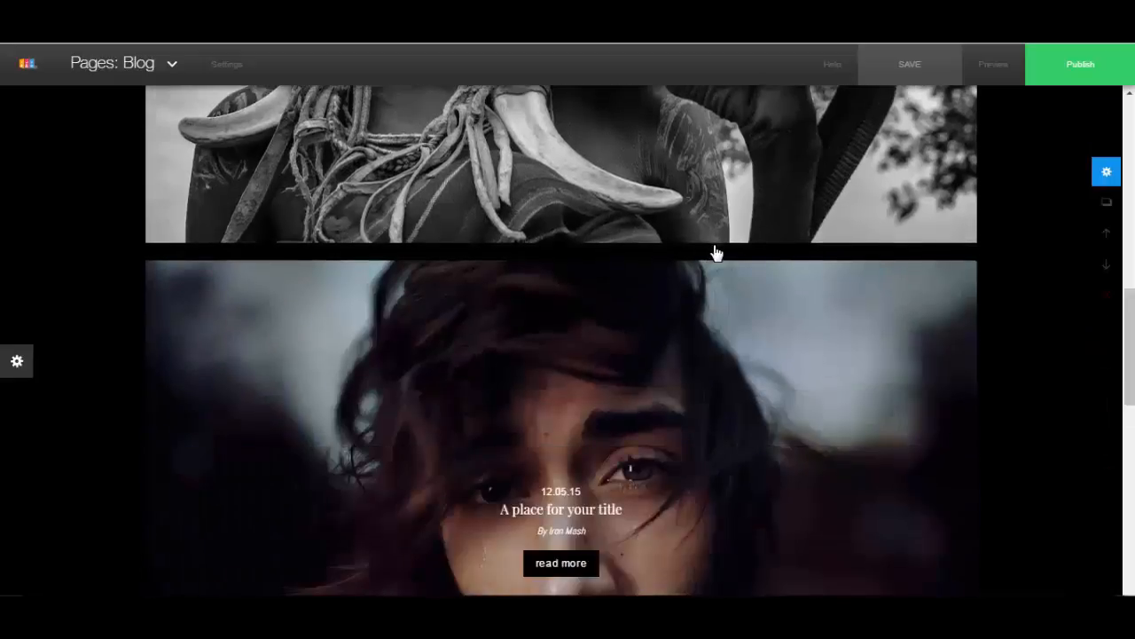
scroll(739, 257, "up", 3)
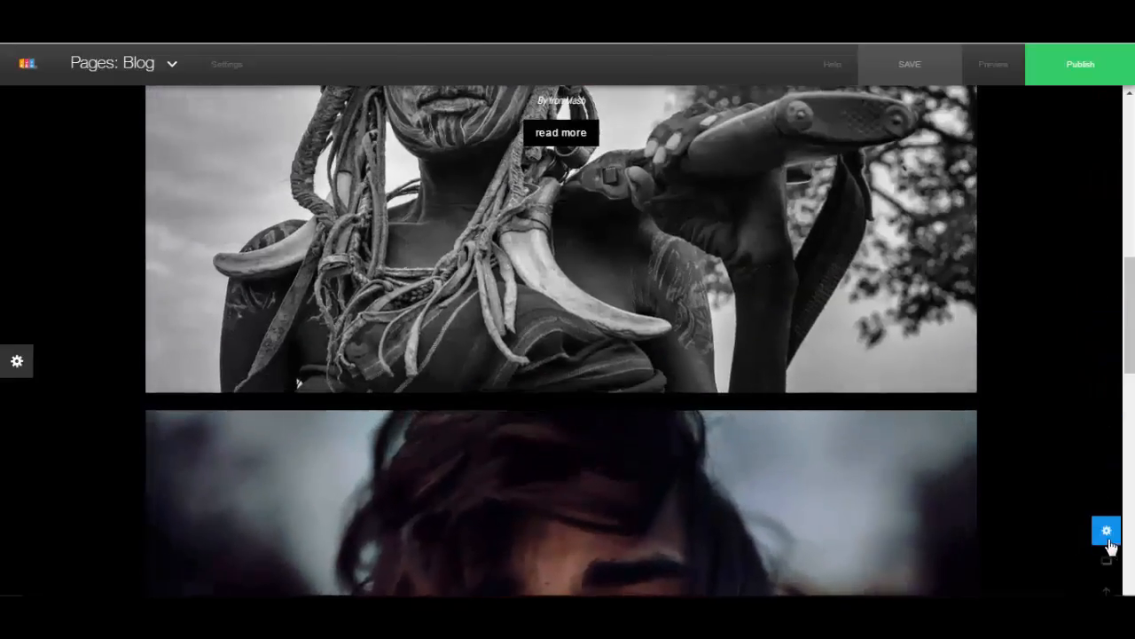
left_click(1106, 530)
left_click_drag(899, 548, 971, 556)
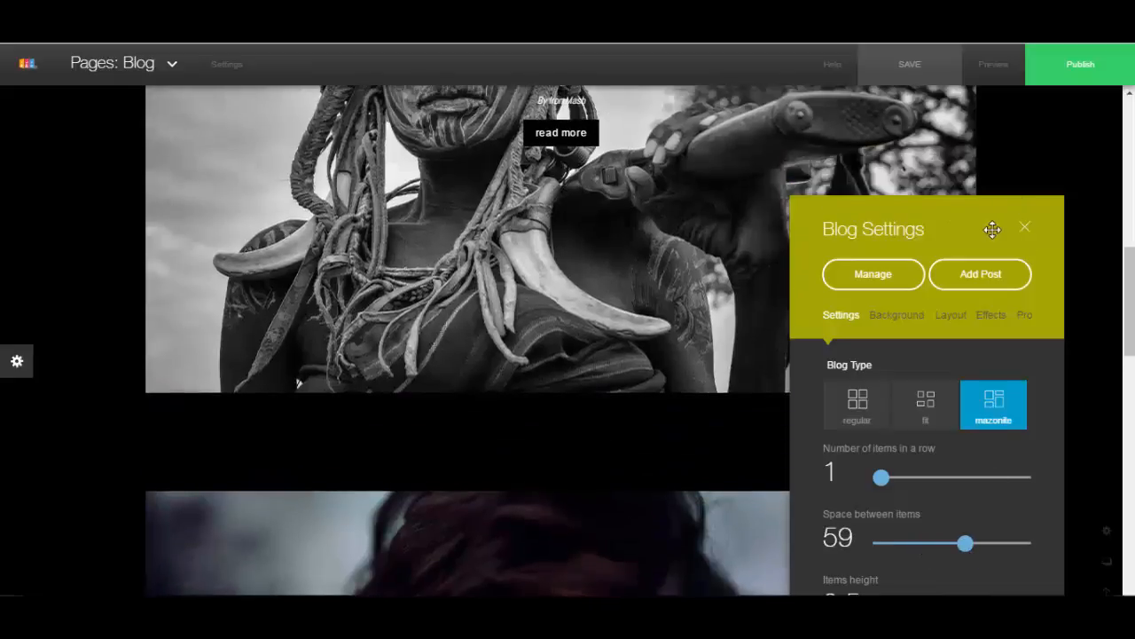
left_click_drag(992, 229, 991, 151)
left_click(1032, 152)
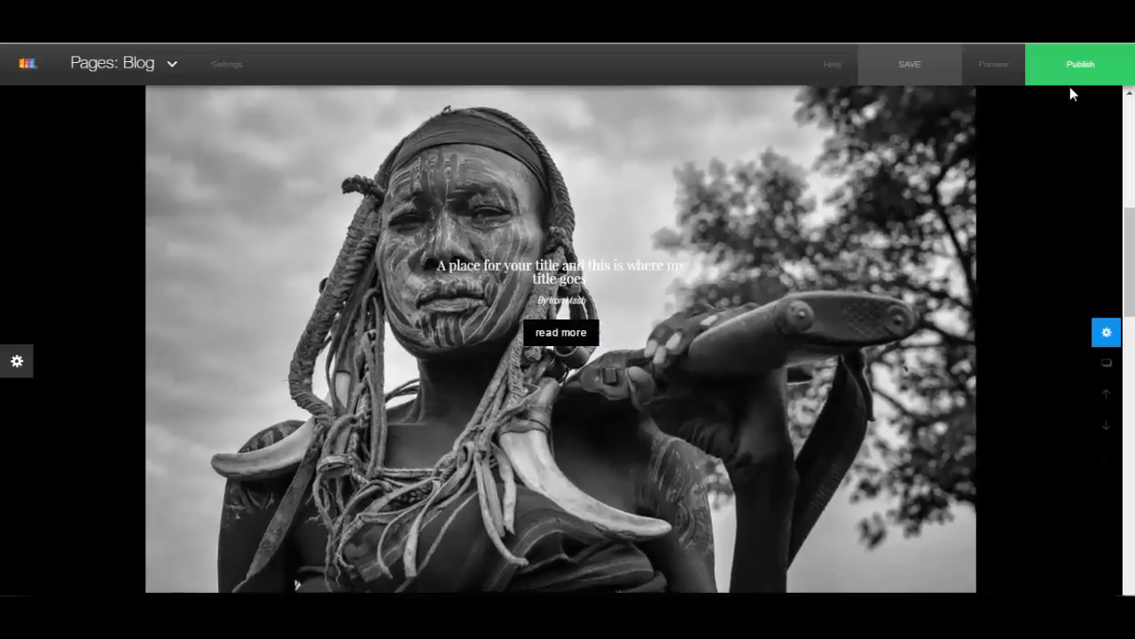
Publish the site to its temporary URL and save it to the account as "Demo Blog"
left_click(1079, 77)
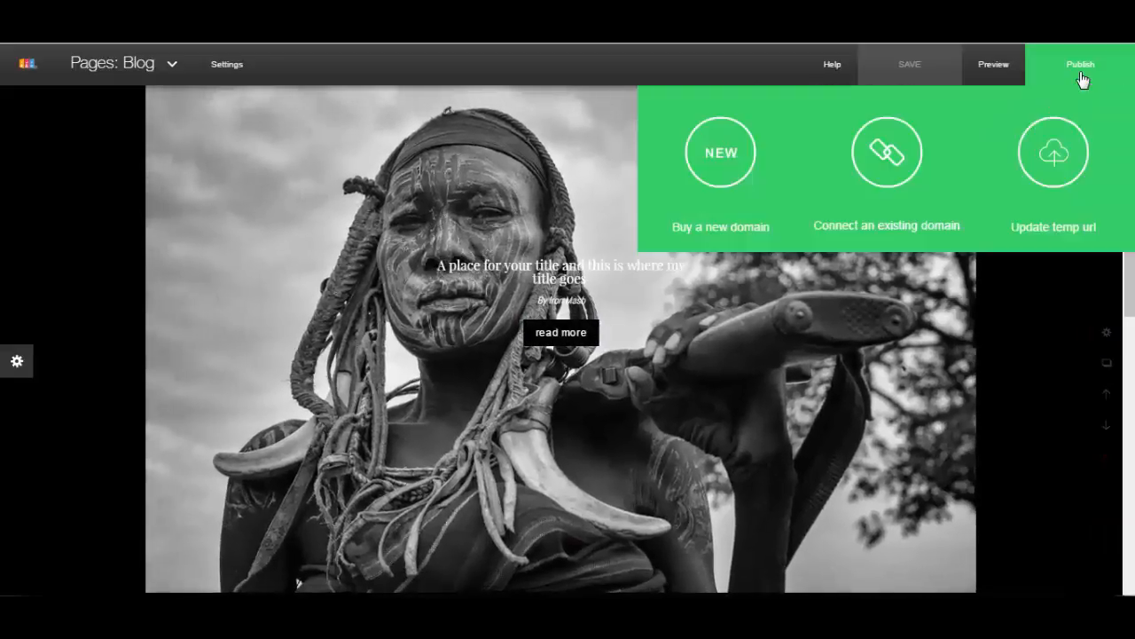
left_click(1039, 186)
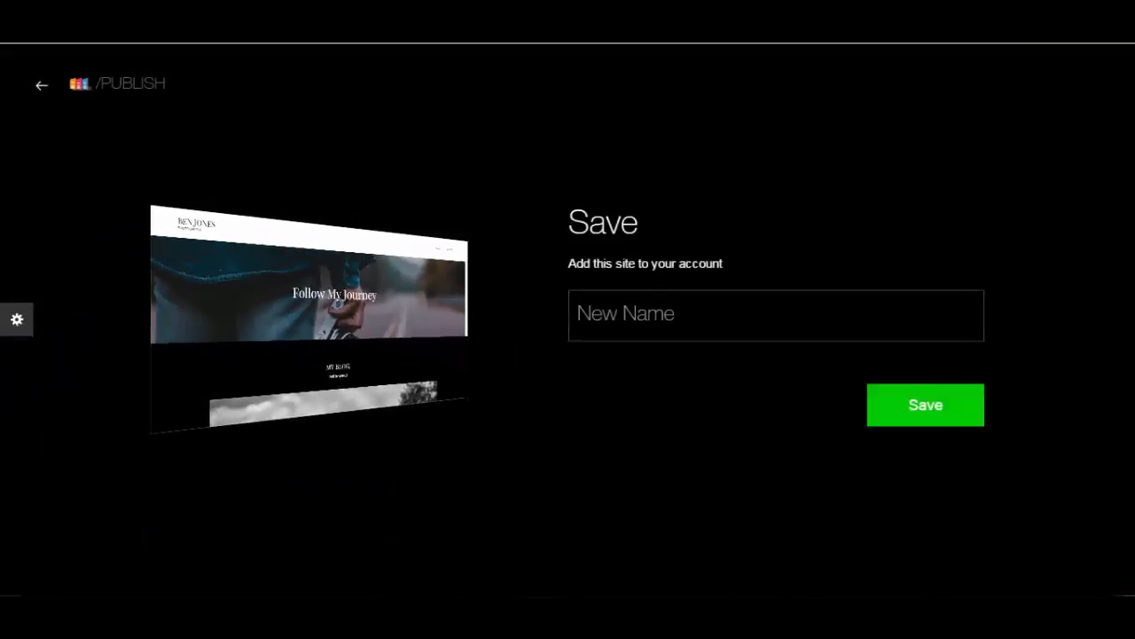
left_click(776, 316)
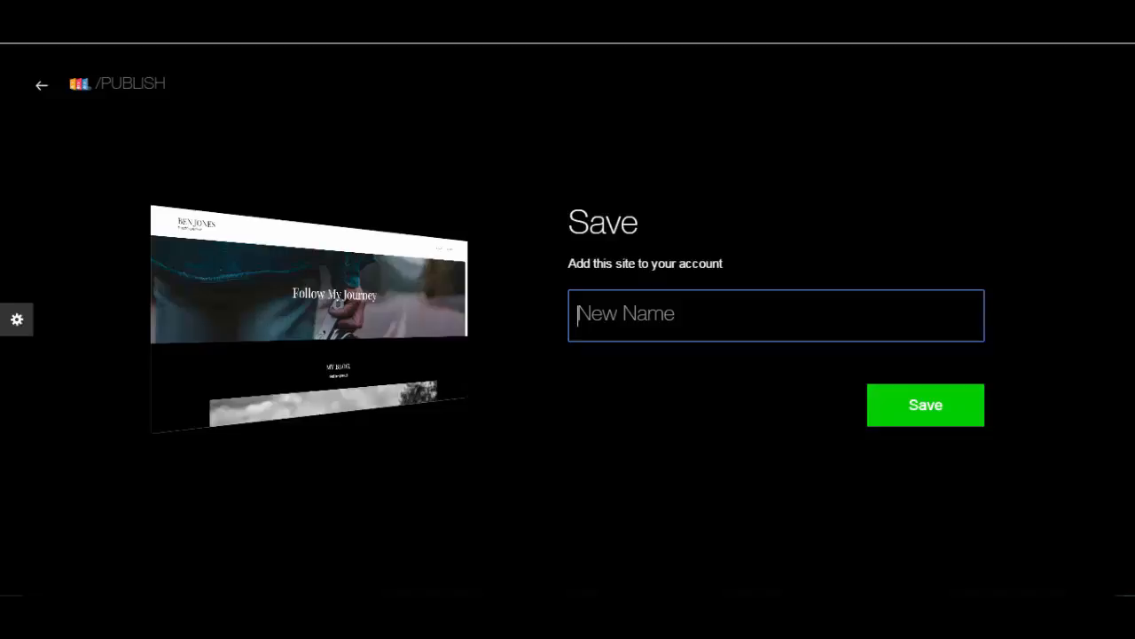
type("Demo Blog")
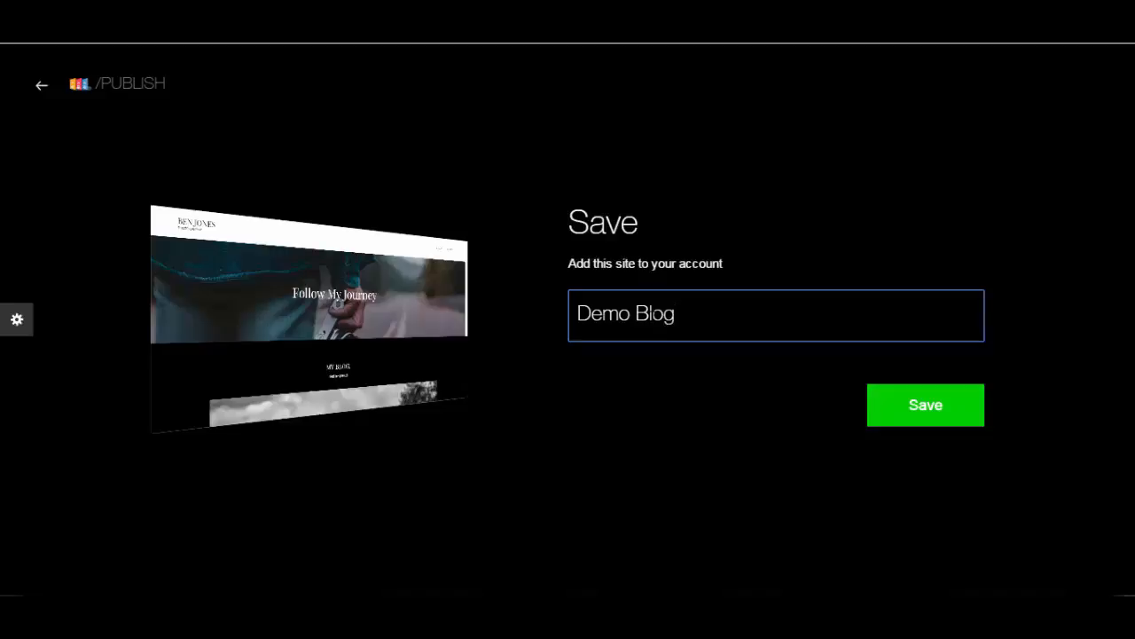
left_click(927, 410)
Open the page of the first blog post for editing through its read more link
scroll(846, 258, "down", 5)
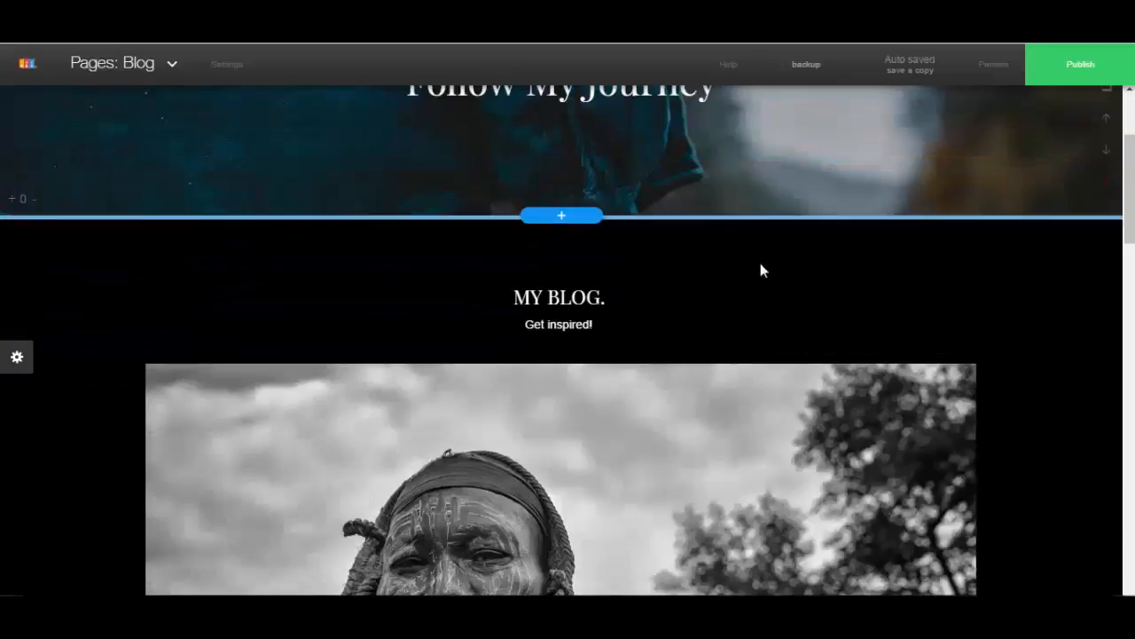
scroll(745, 284, "down", 2)
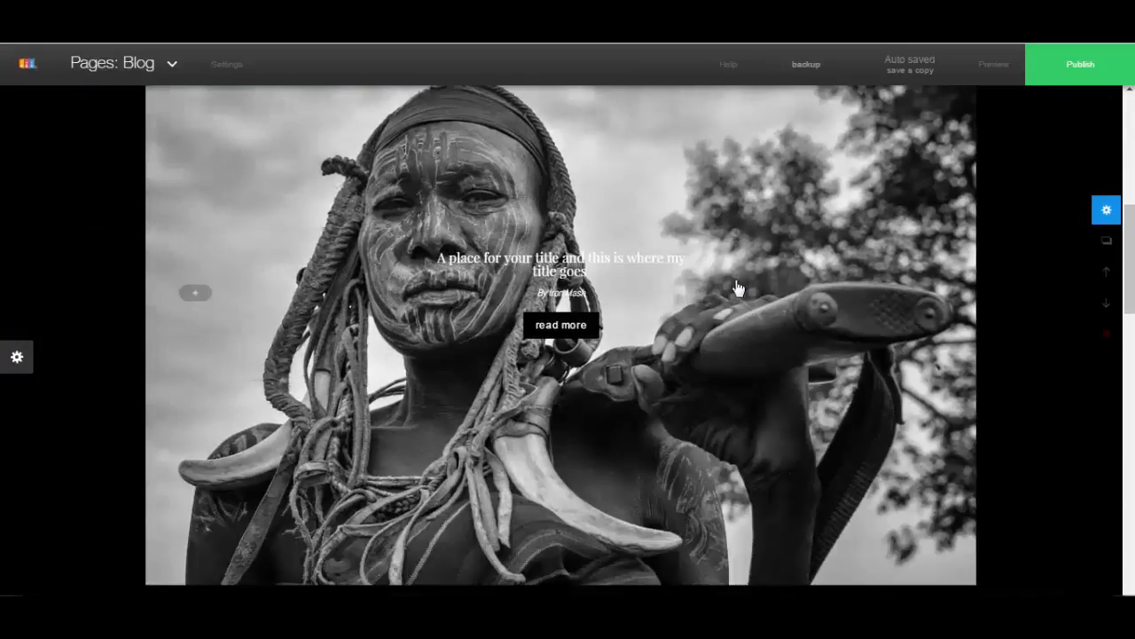
left_click(572, 330)
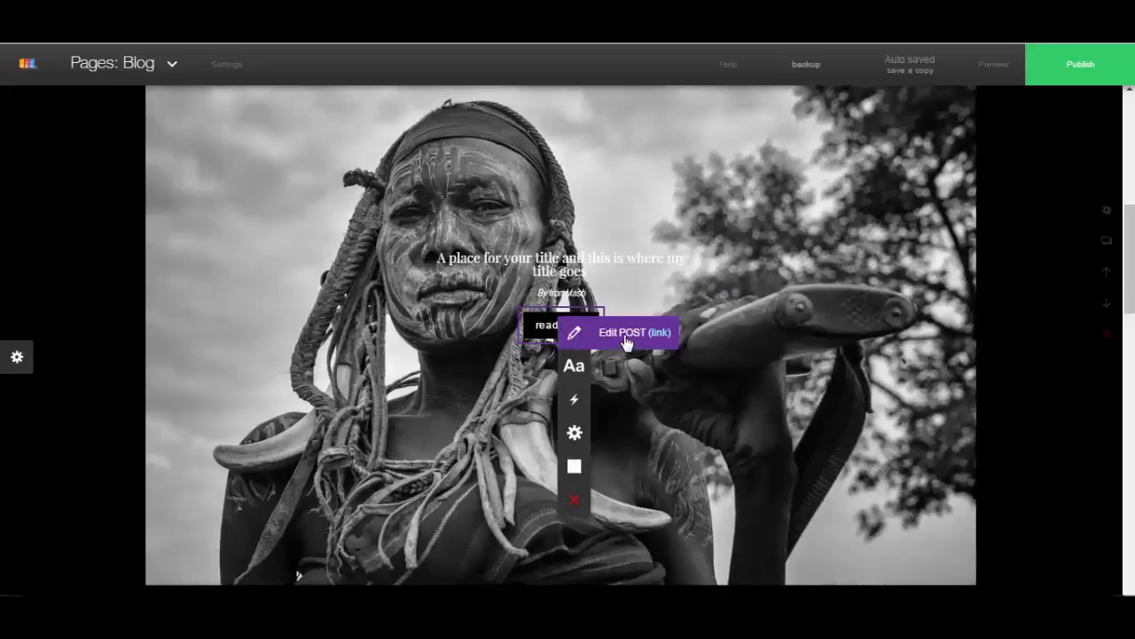
left_click(633, 336)
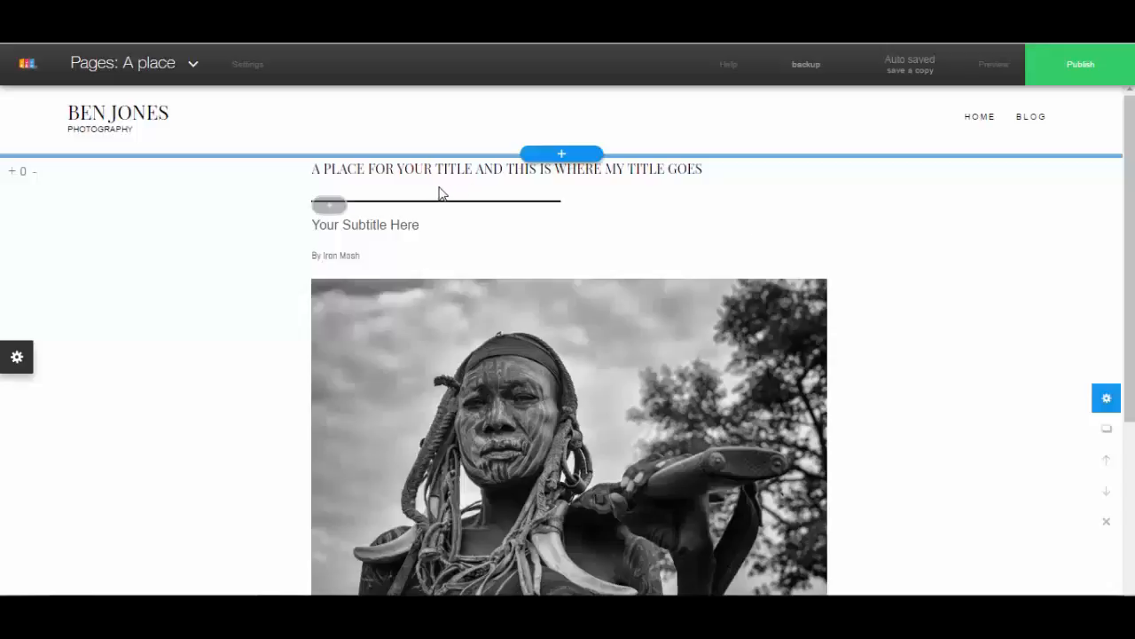
left_click(562, 157)
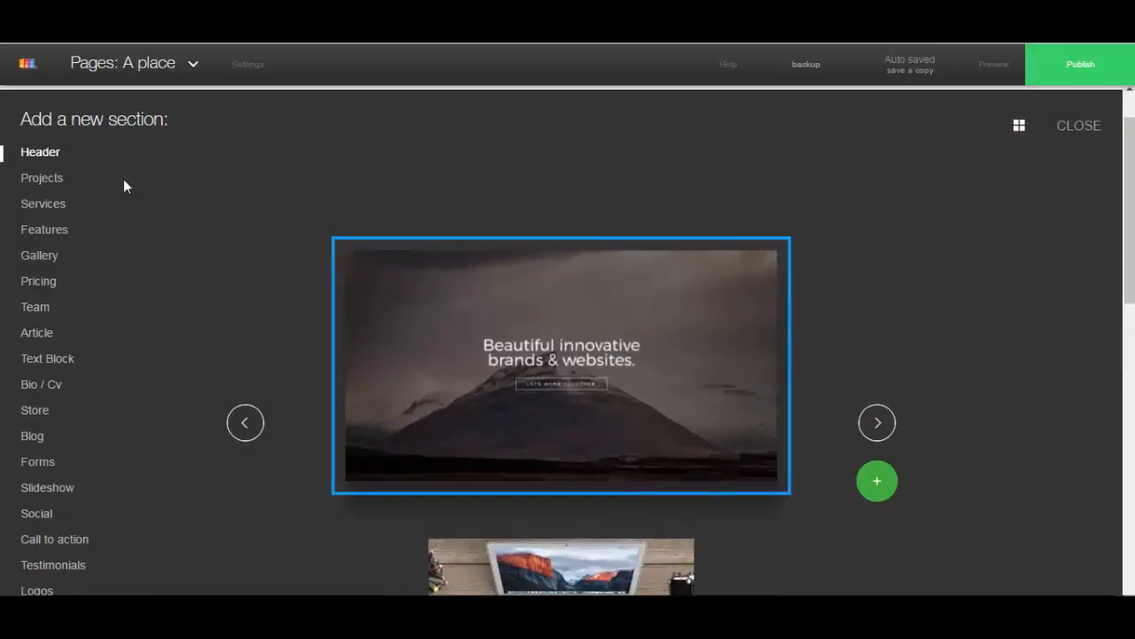
scroll(60, 213, "down", 3)
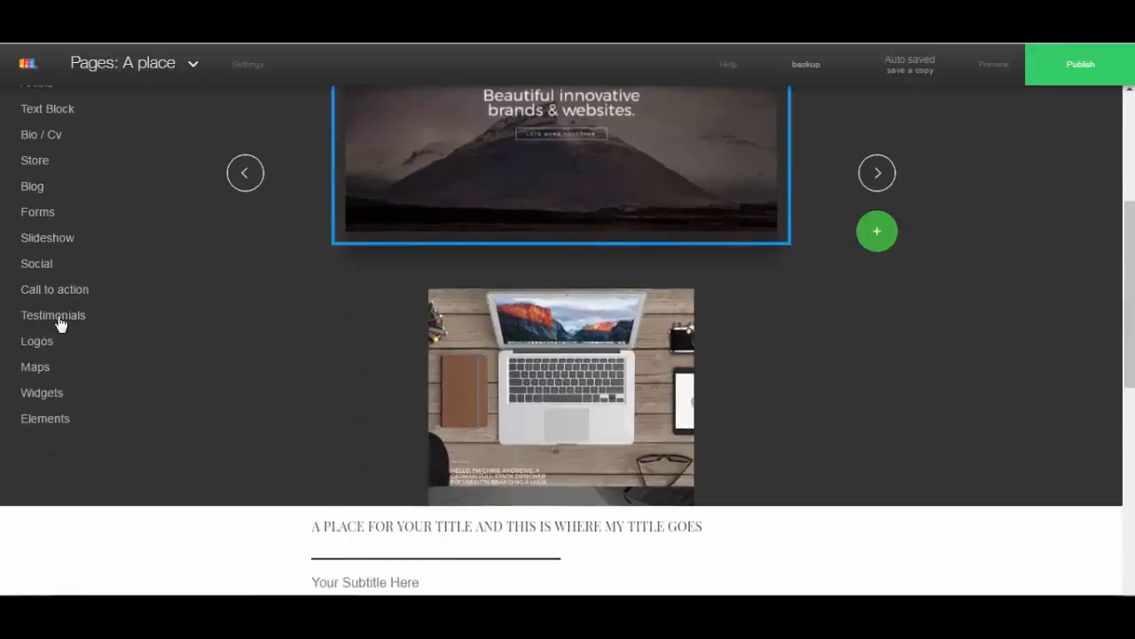
scroll(57, 319, "up", 3)
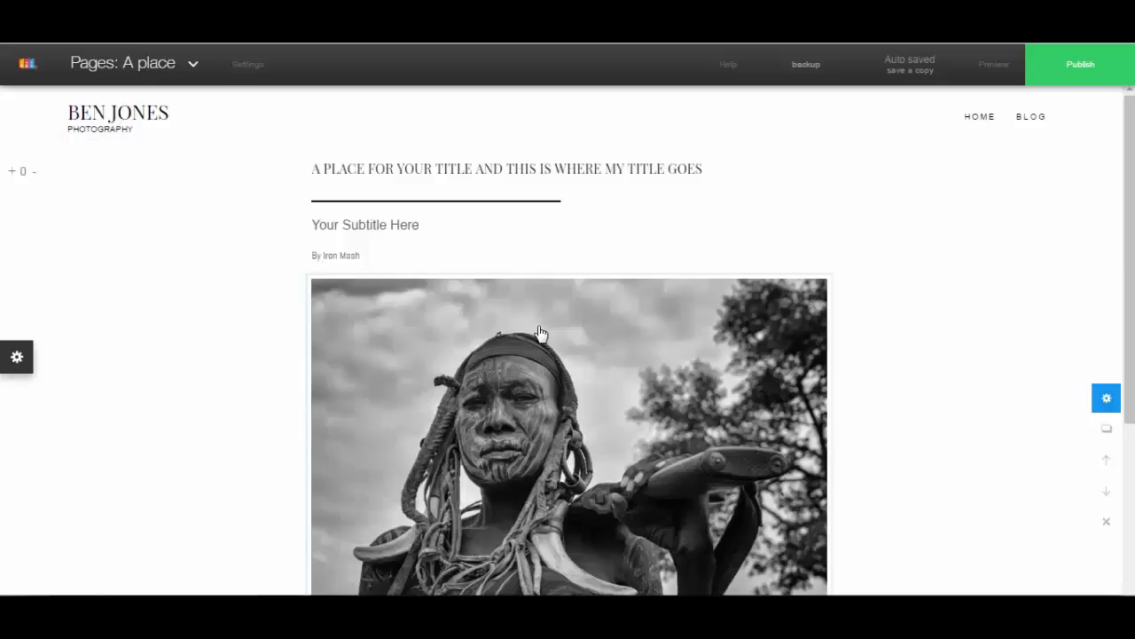
Add two more text paragraphs to the post below its main image
scroll(525, 331, "down", 4)
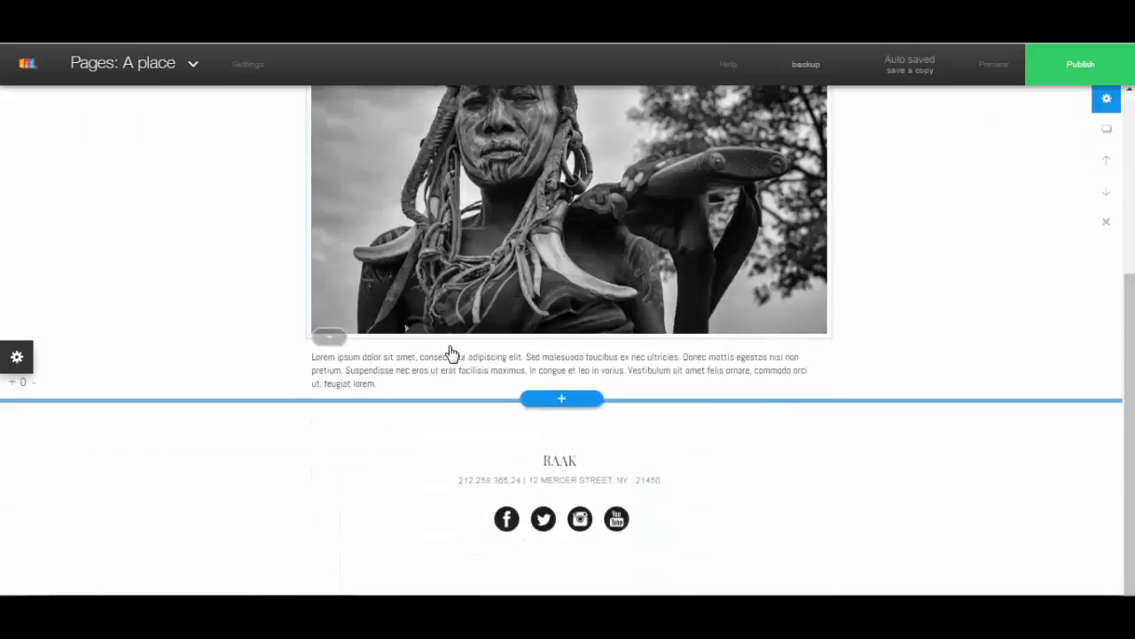
left_click(335, 315)
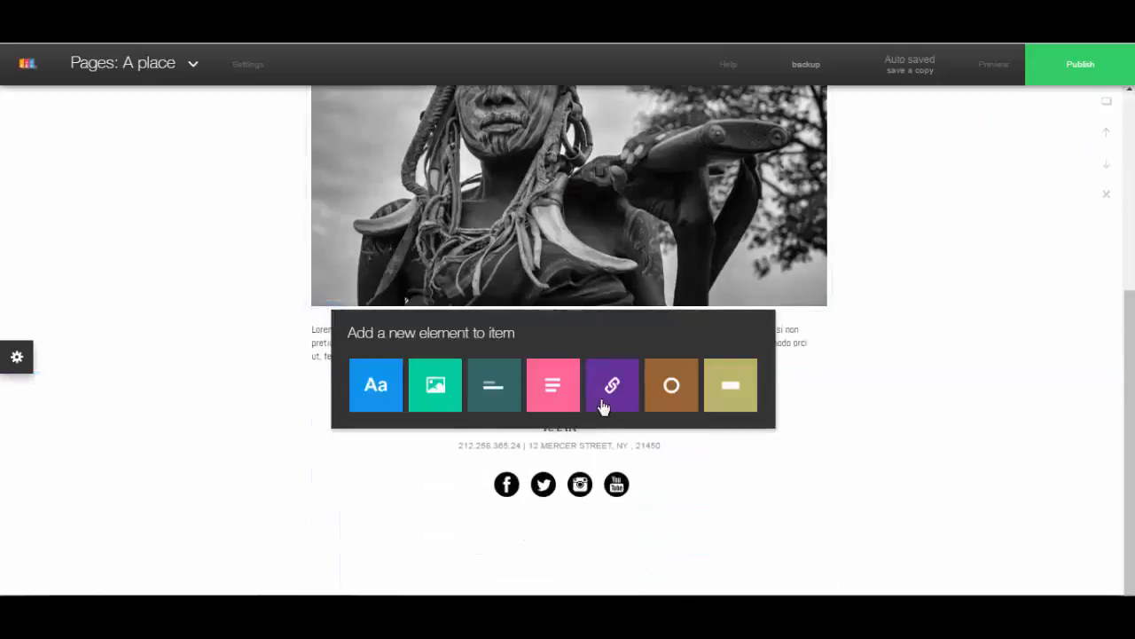
left_click(546, 390)
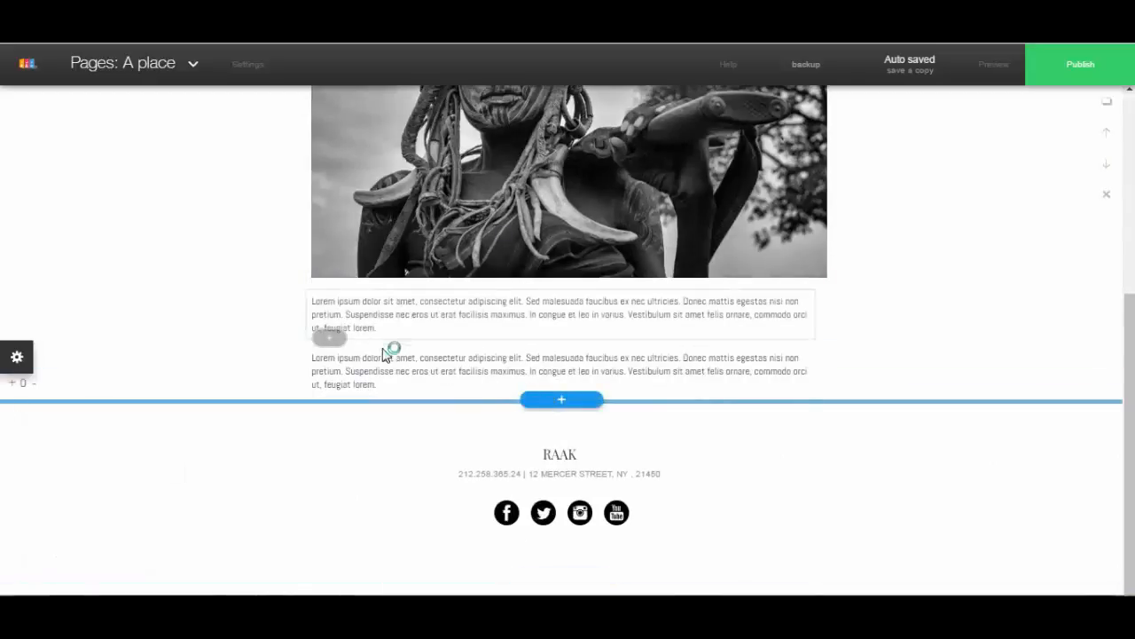
left_click(327, 342)
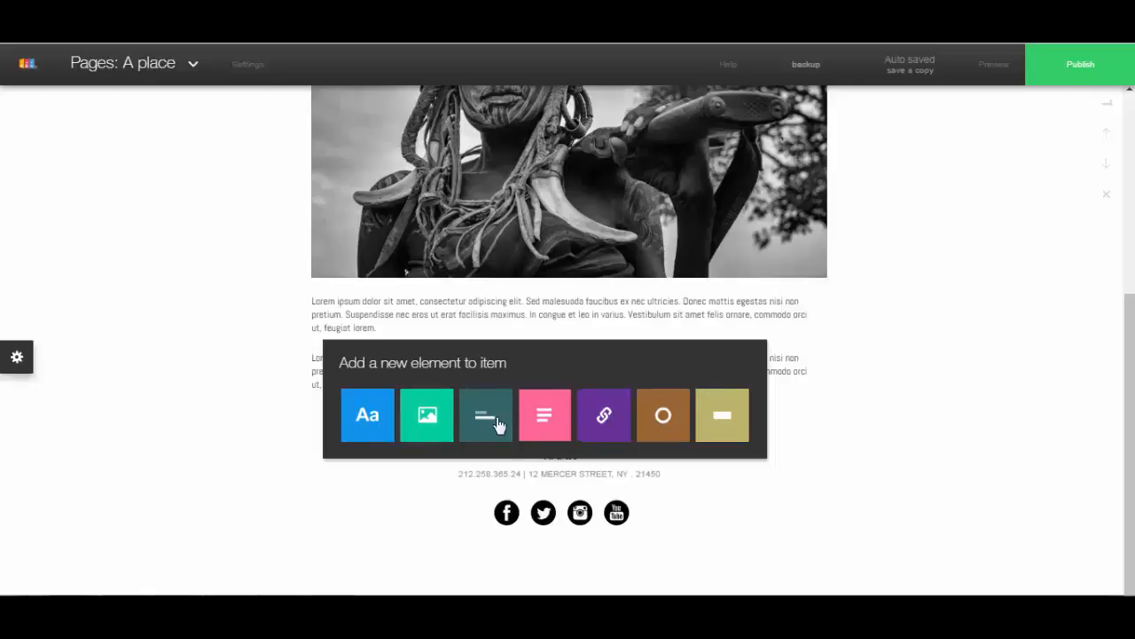
left_click(545, 424)
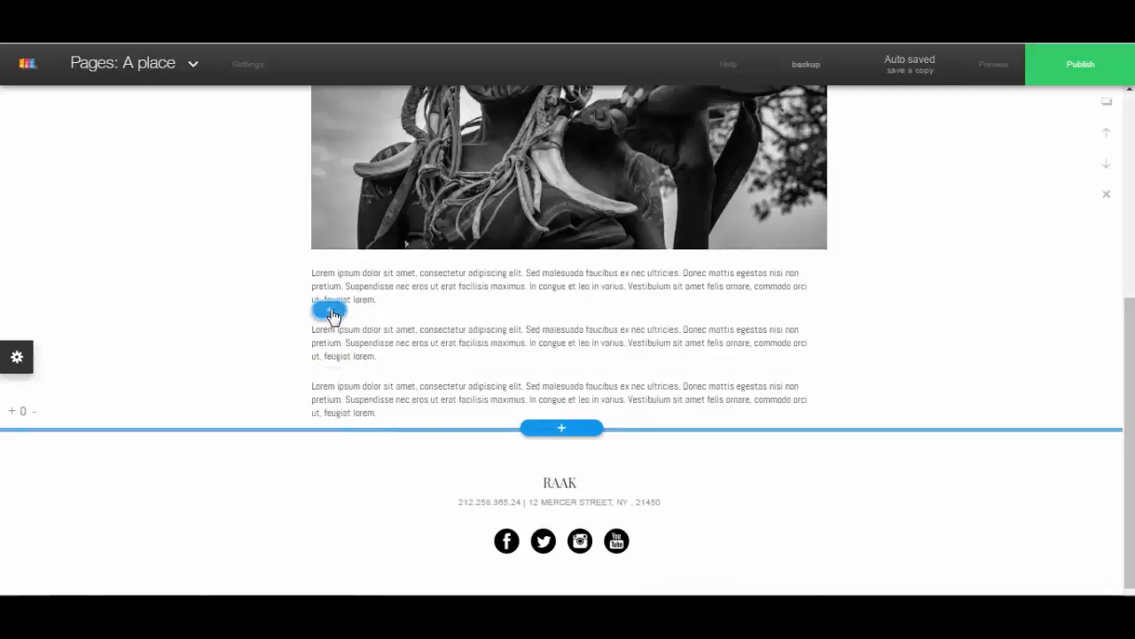
Insert a new image element between the first and second paragraphs of the post
left_click(331, 312)
left_click(427, 386)
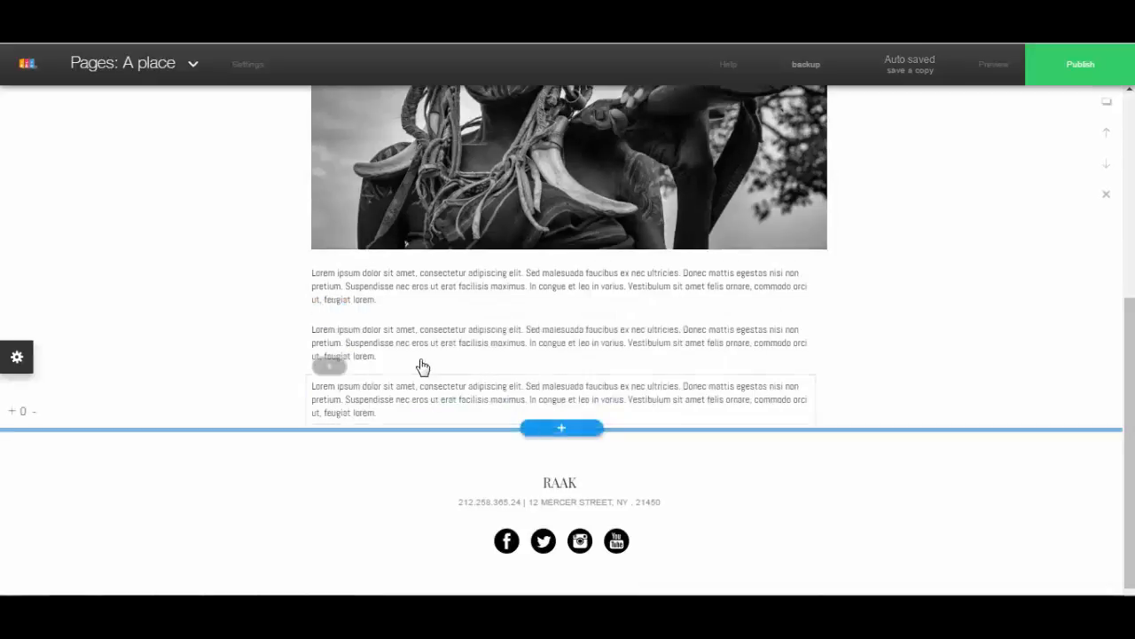
scroll(516, 365, "up", 3)
scroll(541, 385, "down", 1)
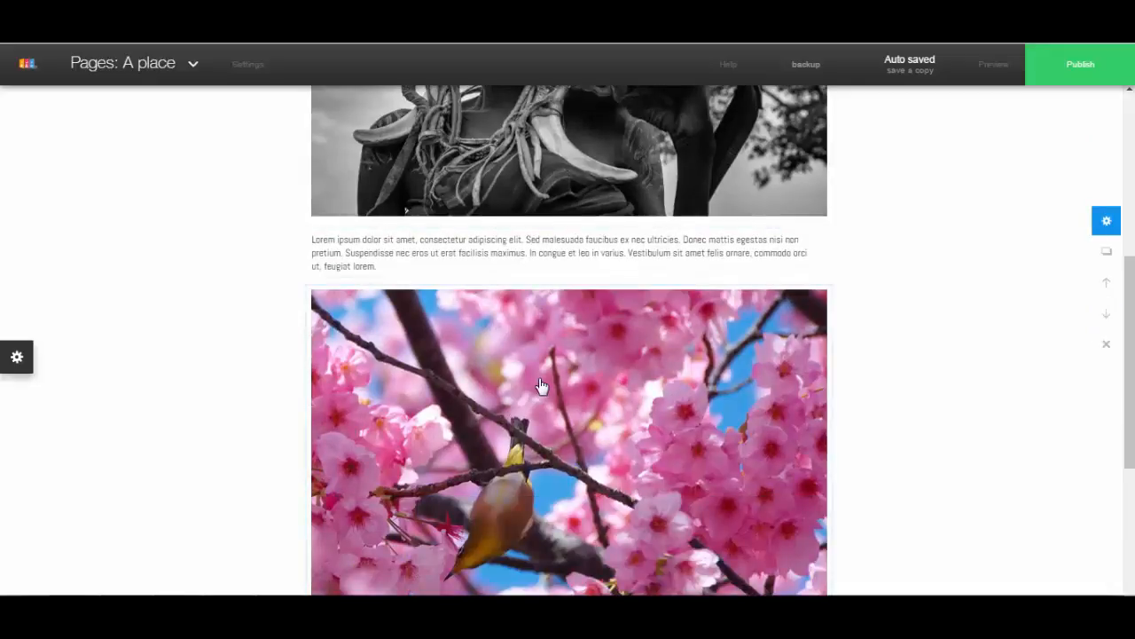
scroll(541, 385, "up", 3)
scroll(541, 385, "down", 4)
Replace the new image between the paragraphs with the lioness face photo found by searching the media center for "lion"
left_click(540, 322)
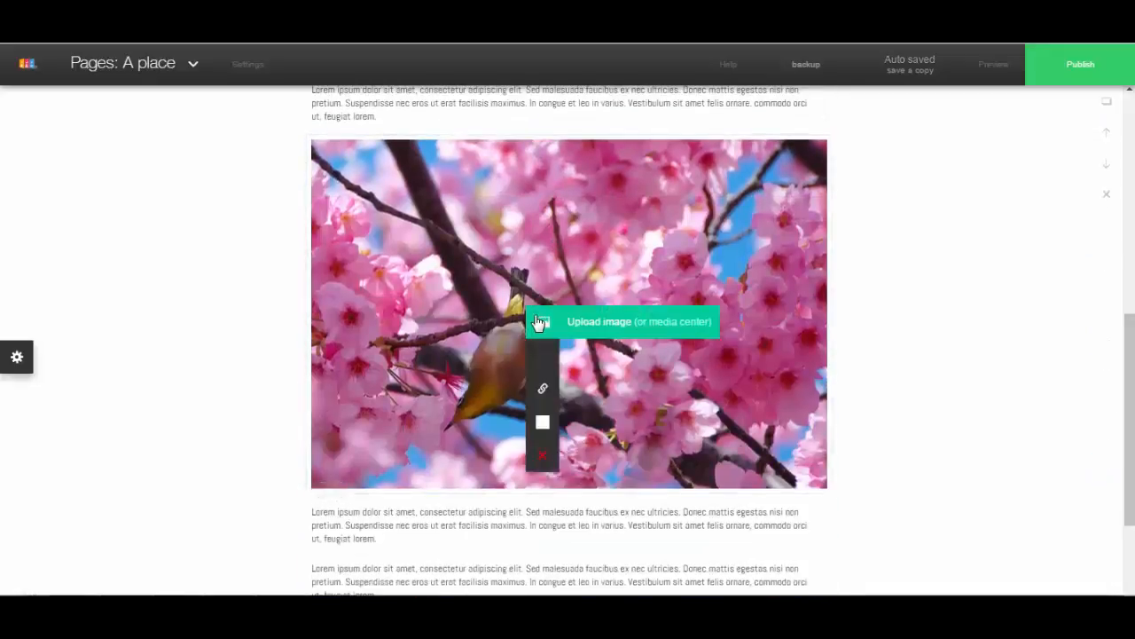
left_click(675, 326)
left_click_drag(624, 238, 565, 139)
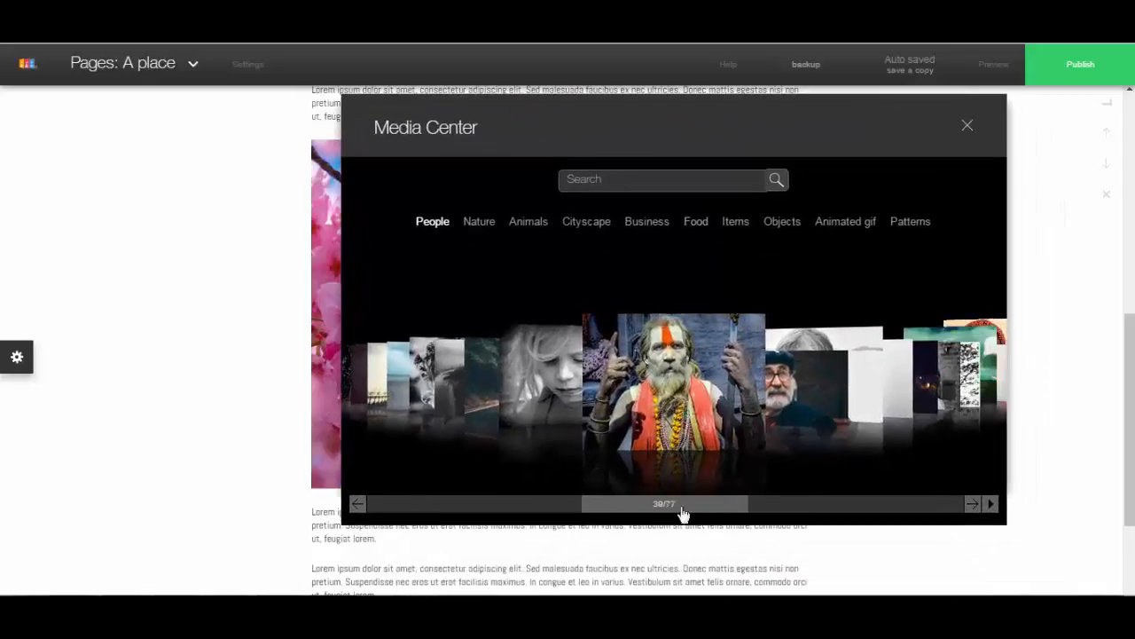
left_click_drag(683, 515, 766, 520)
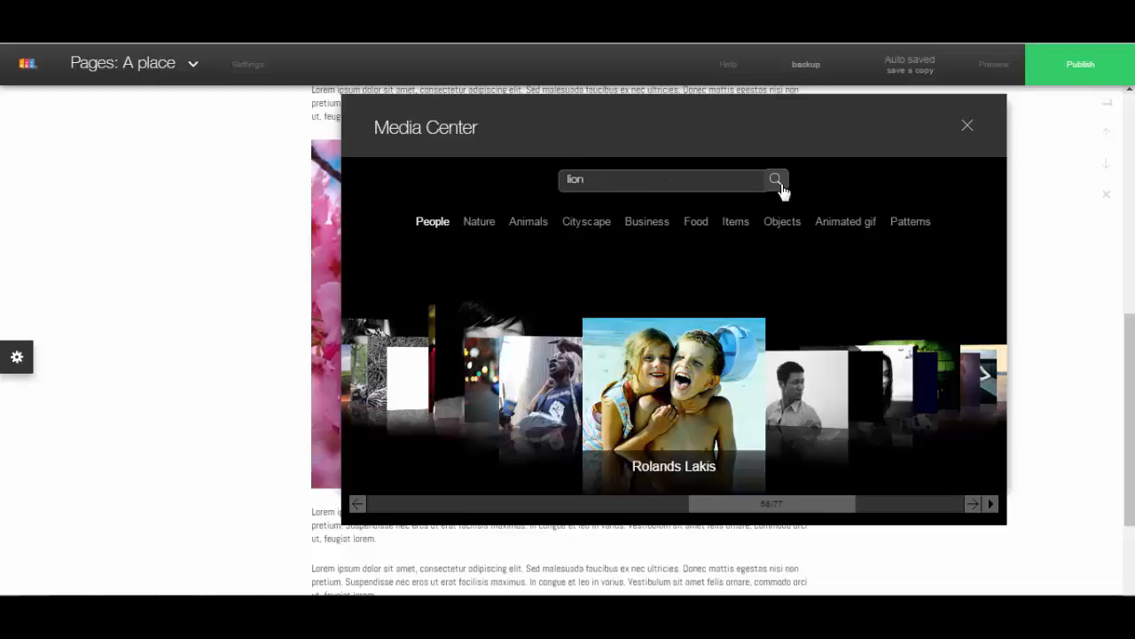
left_click(777, 181)
left_click_drag(641, 512, 616, 514)
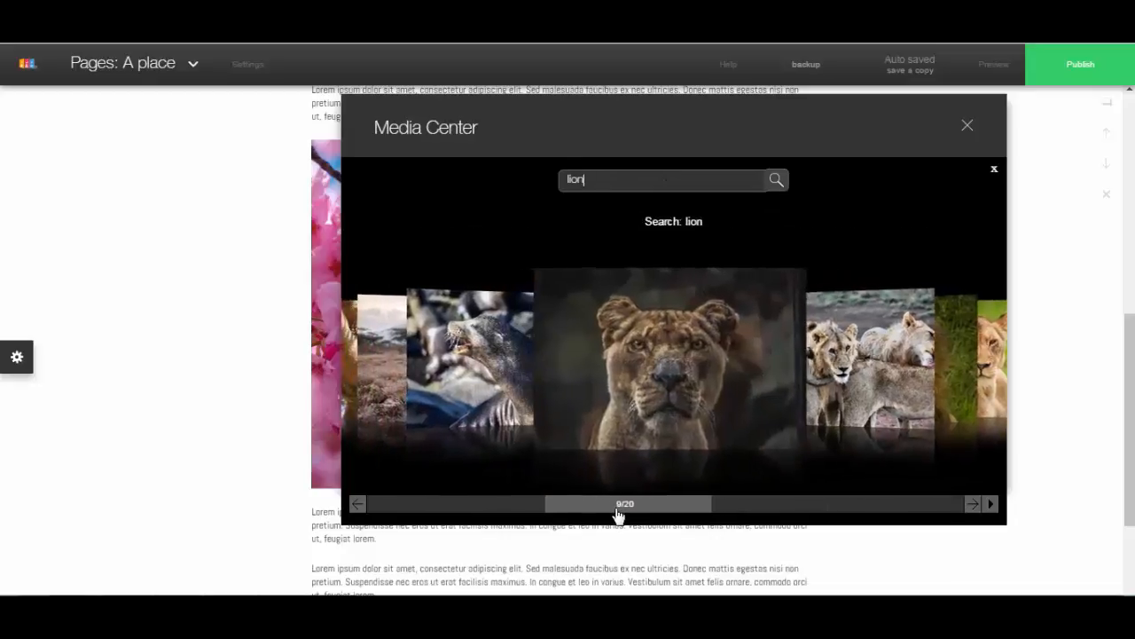
left_click(682, 387)
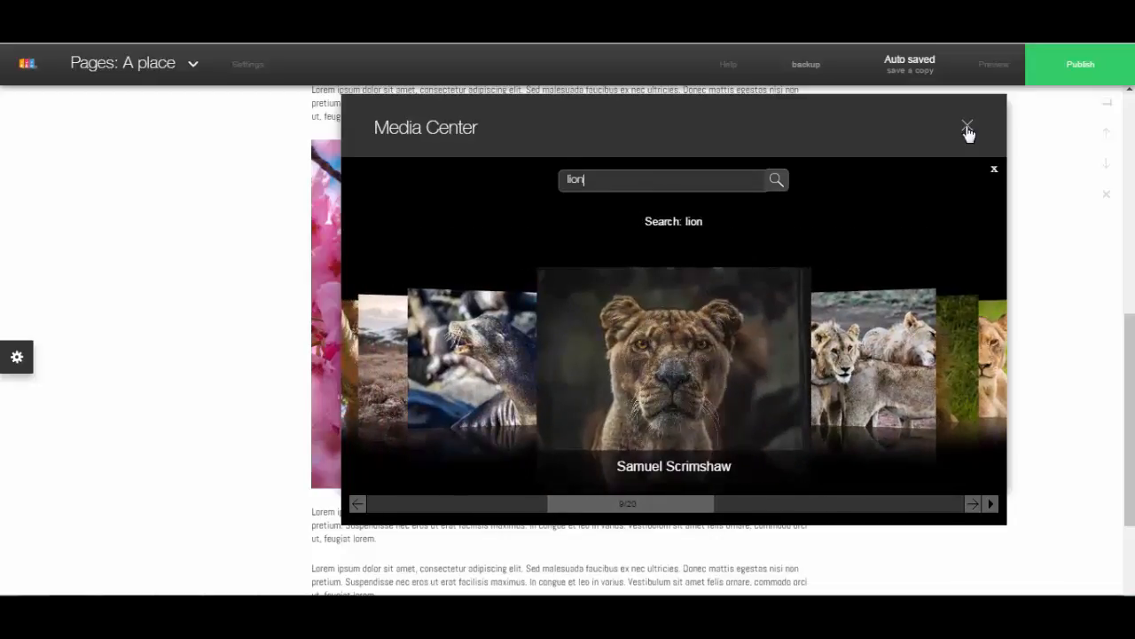
left_click(967, 126)
Enlarge the lioness image until it matches the width of the post's main image
left_click(592, 288)
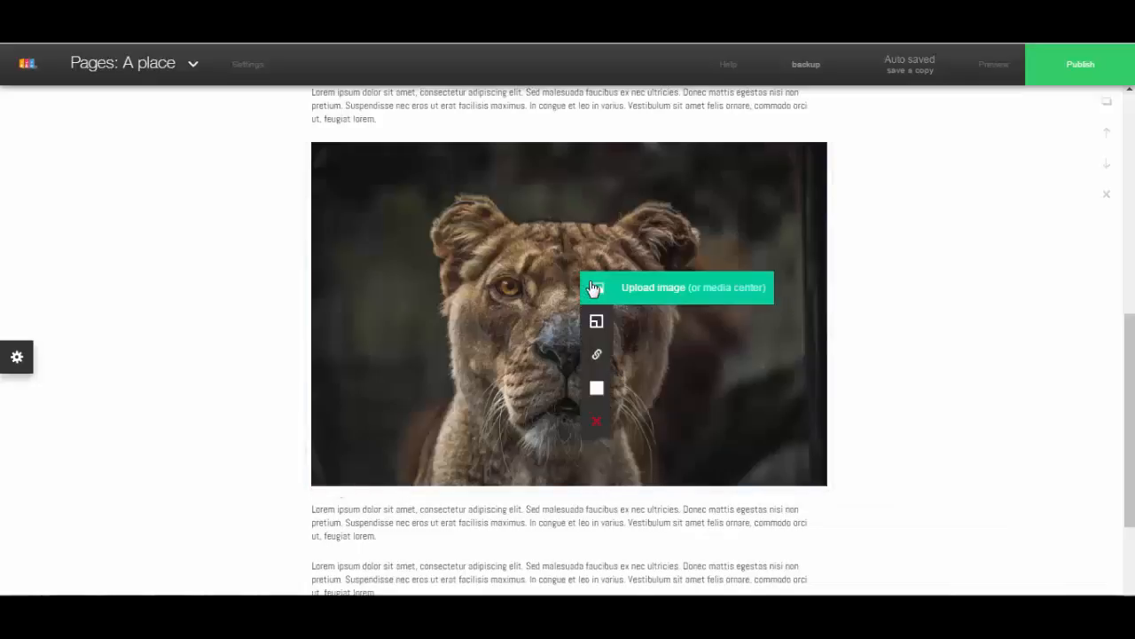
left_click(678, 321)
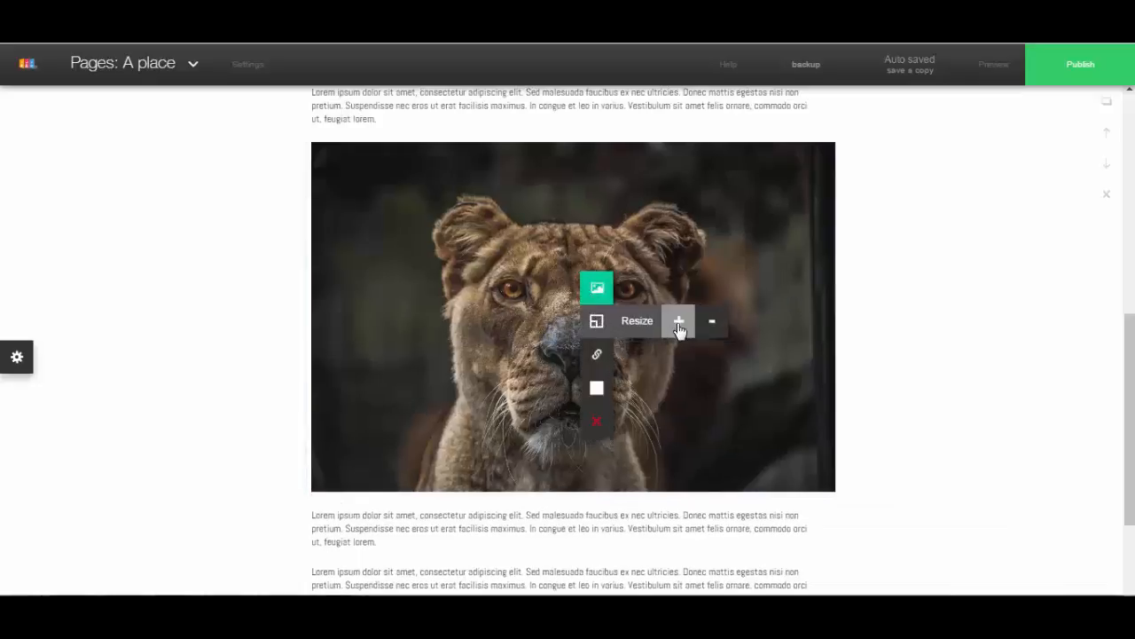
left_click(680, 328)
left_click(681, 328)
left_click(680, 328)
left_click(680, 328)
left_click(681, 328)
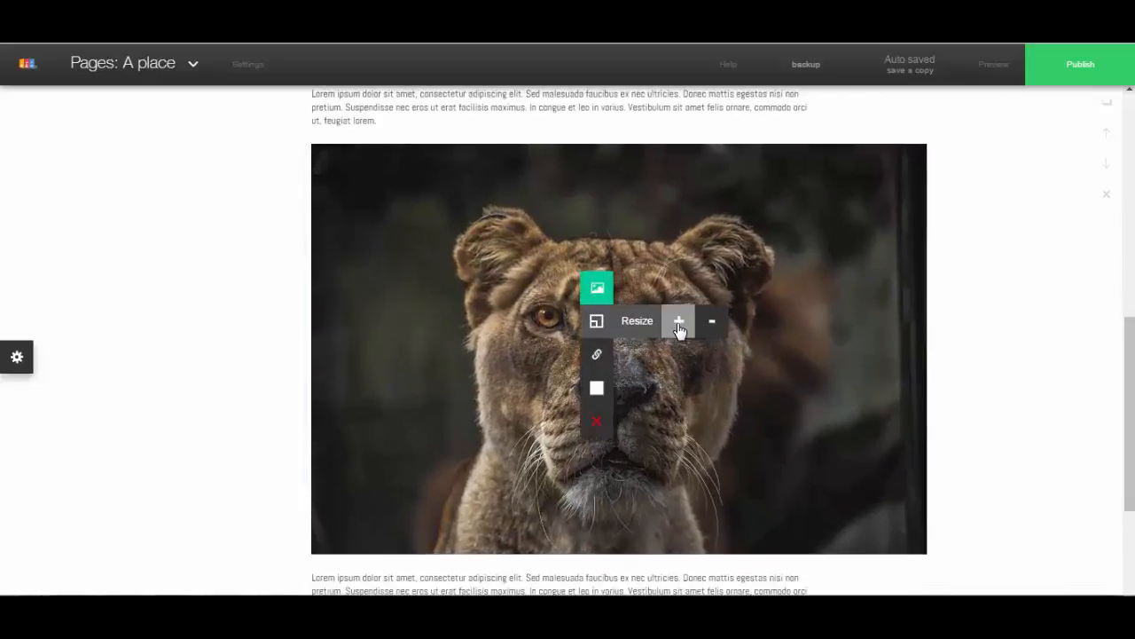
left_click(680, 328)
left_click(680, 328)
left_click(680, 329)
Preview the post in the mobile layout and check its images and paragraphs down to the footer
scroll(1126, 279, "up", 3)
left_click(992, 62)
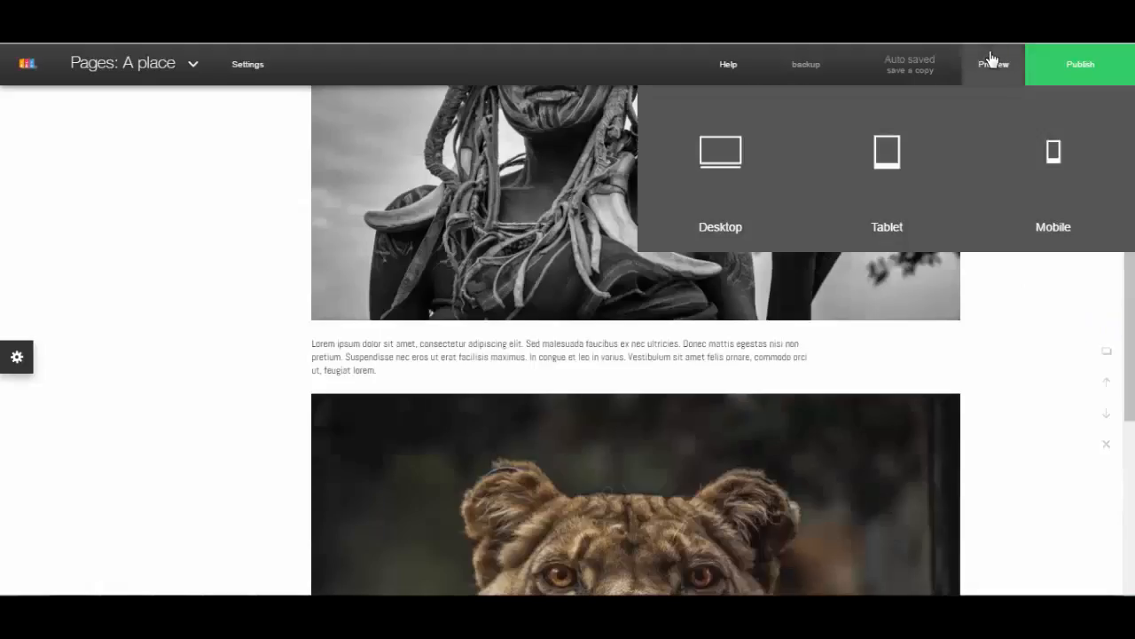
left_click(1040, 175)
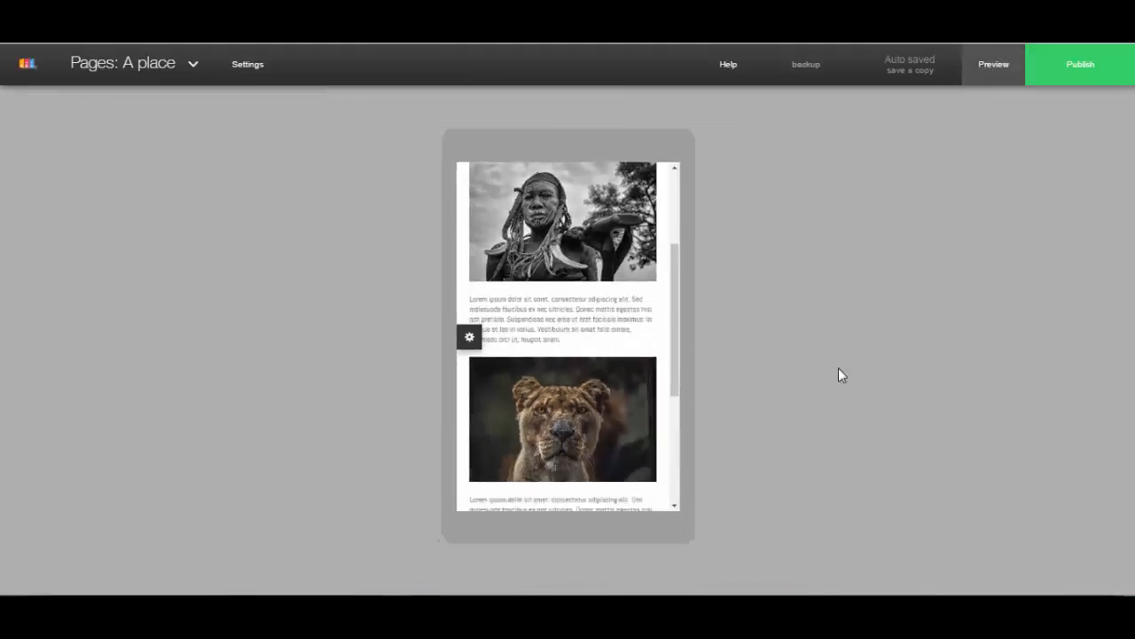
scroll(582, 273, "down", 4)
scroll(583, 275, "up", 8)
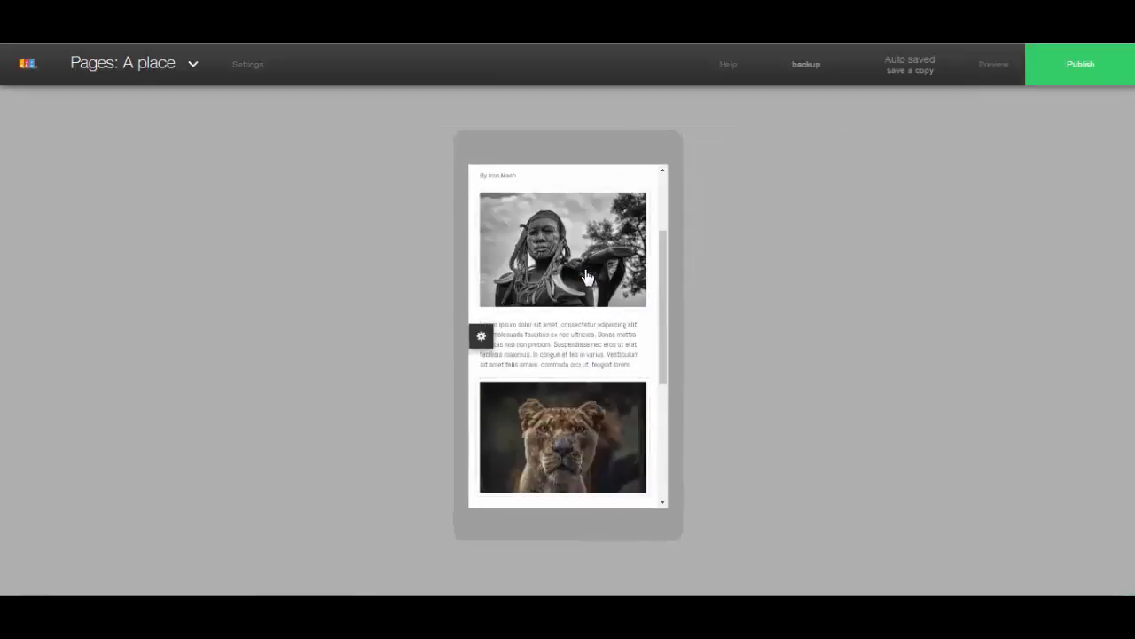
scroll(558, 314, "down", 5)
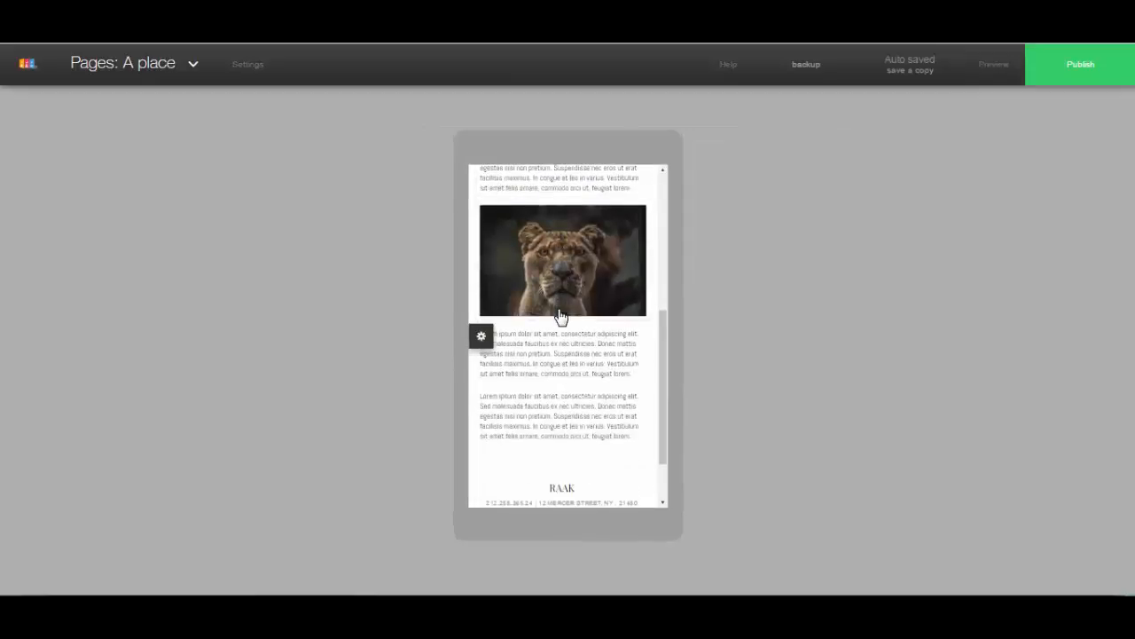
scroll(581, 317, "down", 2)
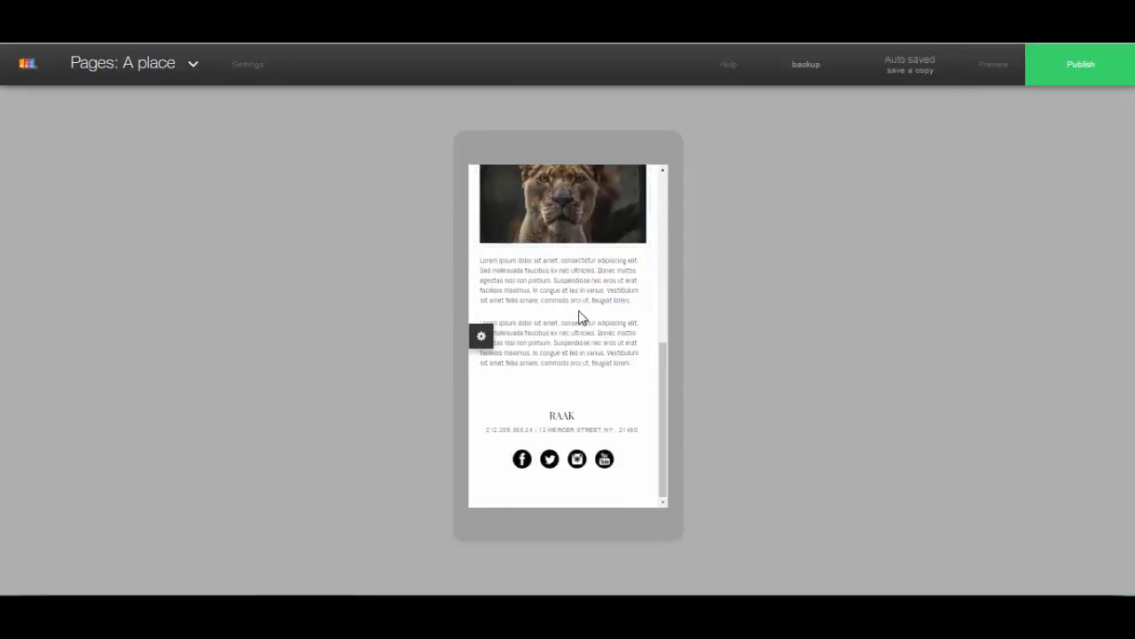
scroll(581, 319, "up", 8)
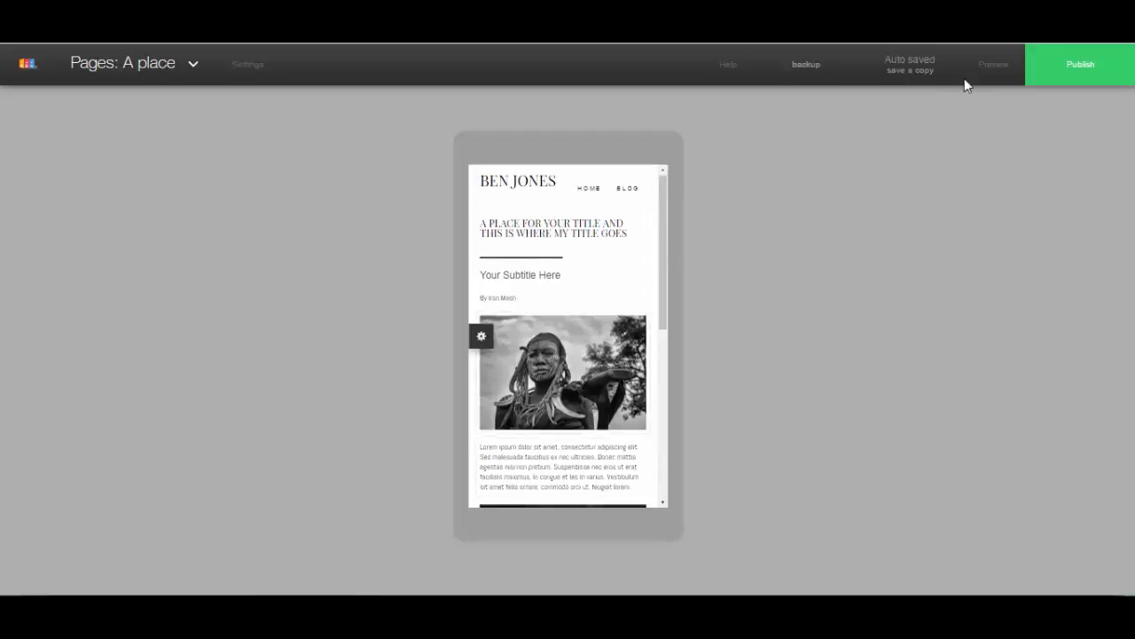
Preview the post in the tablet layout and check how its images fit the page
mouse_move(966, 79)
left_click(882, 169)
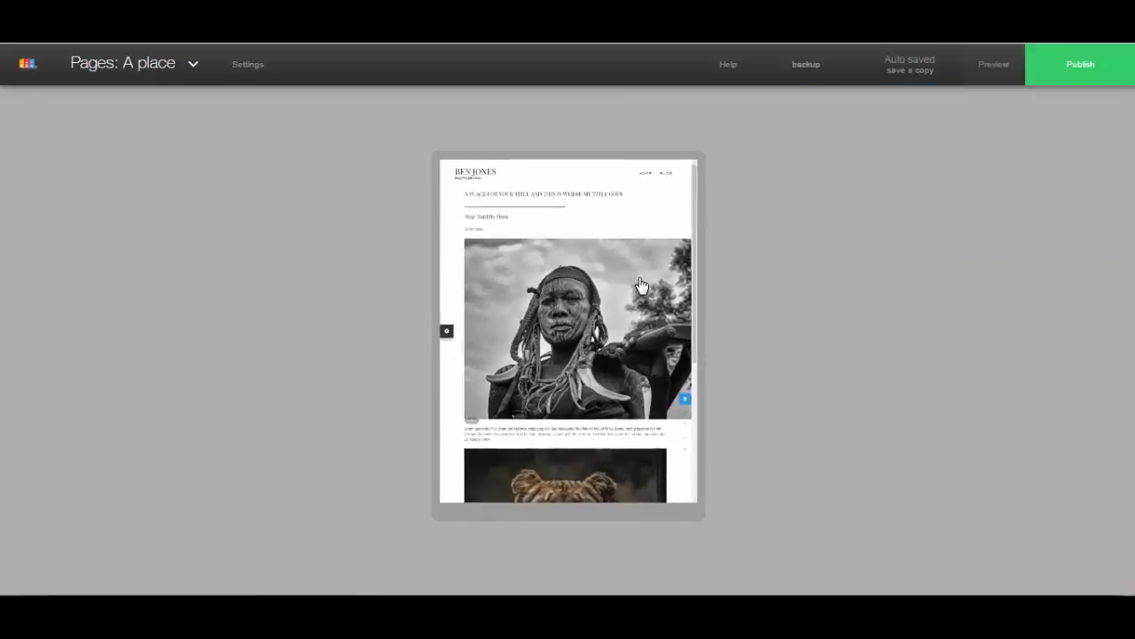
scroll(642, 284, "down", 1)
scroll(639, 302, "up", 1)
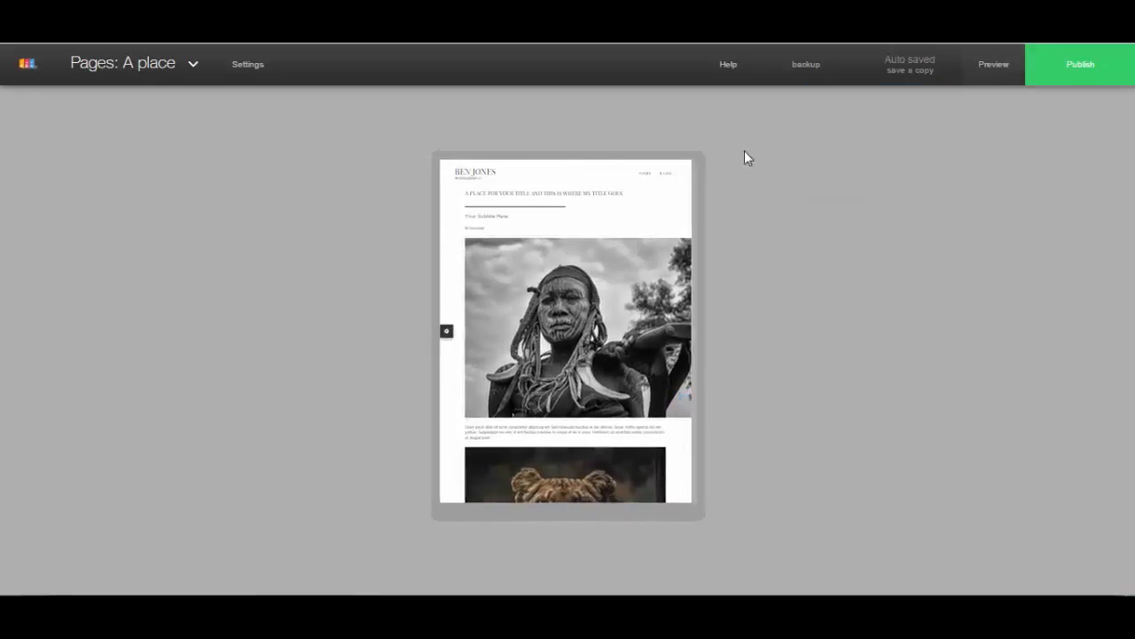
Return to the desktop preview and review the post's images and paragraphs down to the footer
mouse_move(973, 68)
left_click(729, 178)
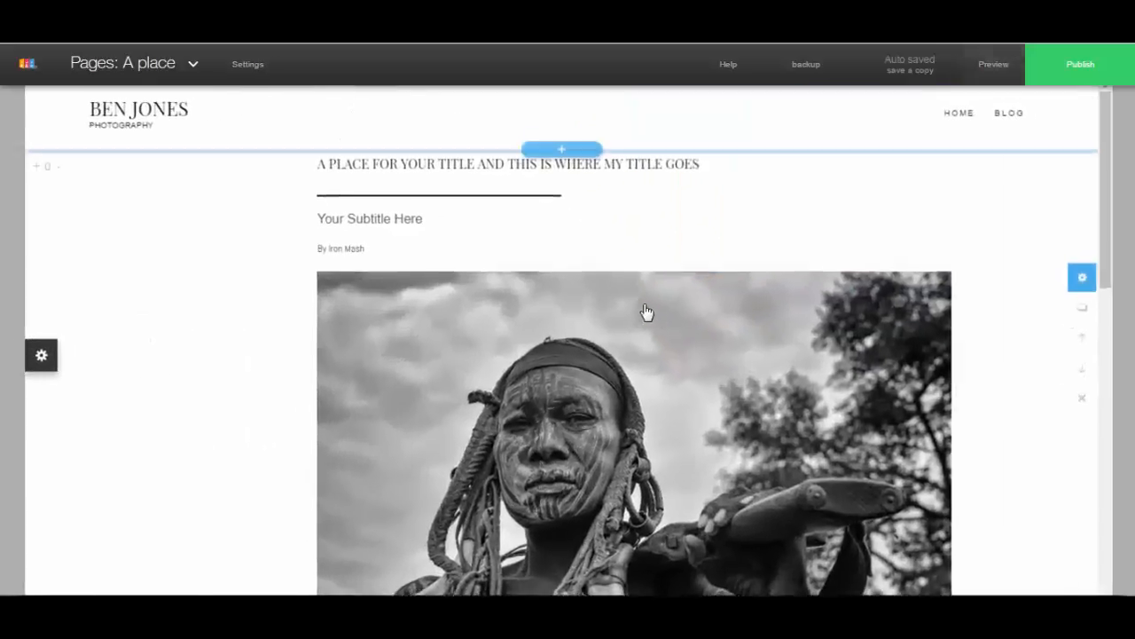
scroll(634, 318, "down", 10)
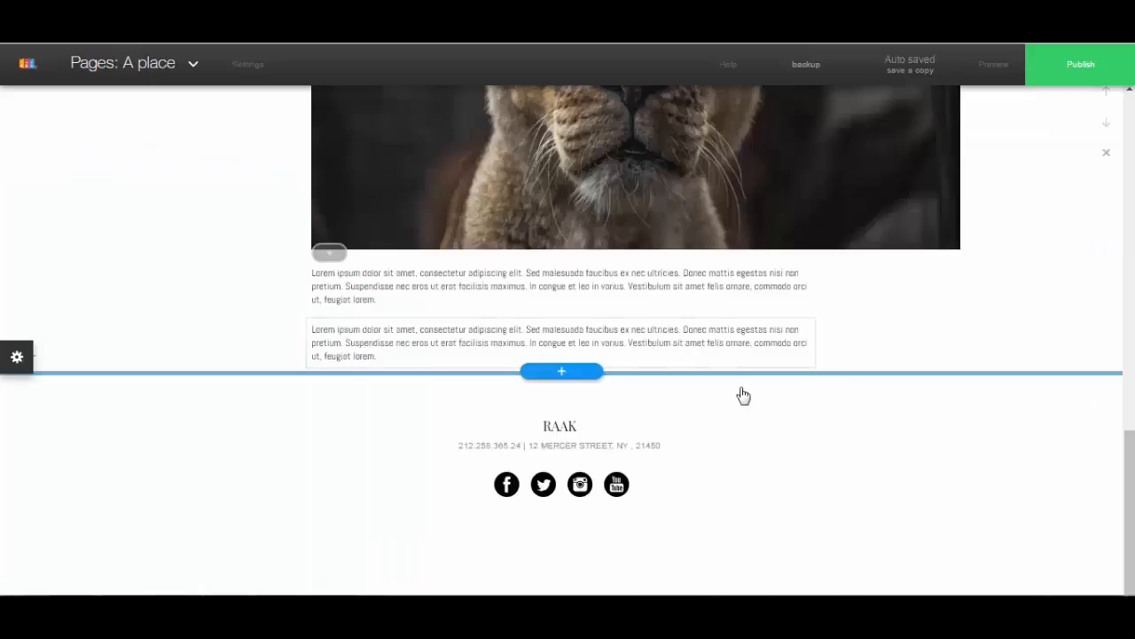
scroll(712, 332, "up", 2)
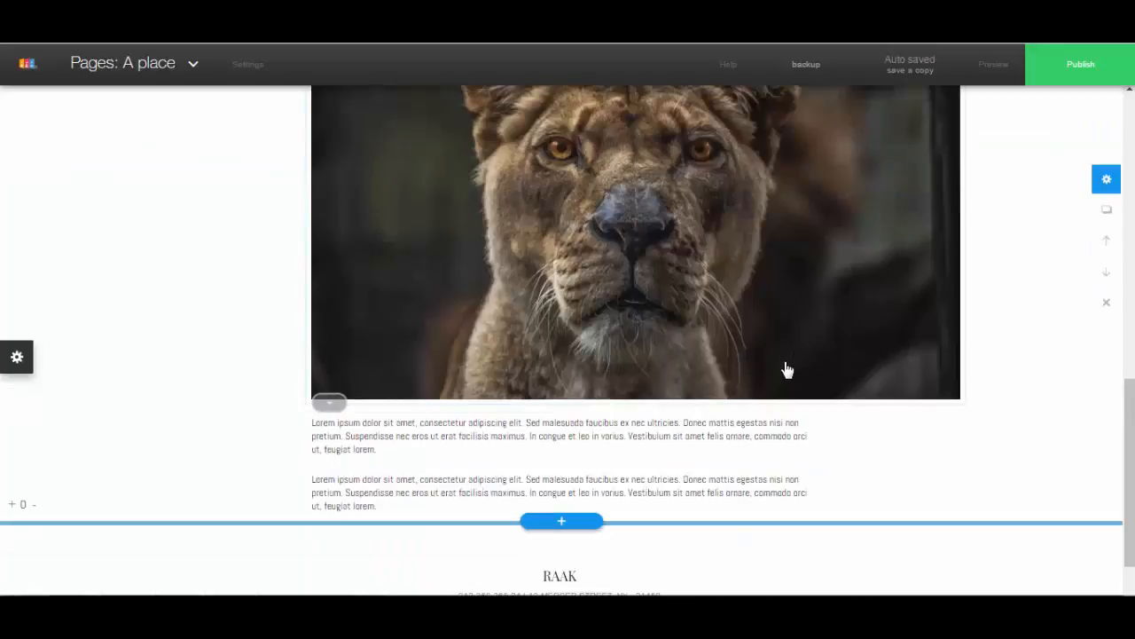
scroll(845, 377, "up", 2)
Update the site's temporary URL with the latest changes and open the published site through its link
mouse_move(1080, 76)
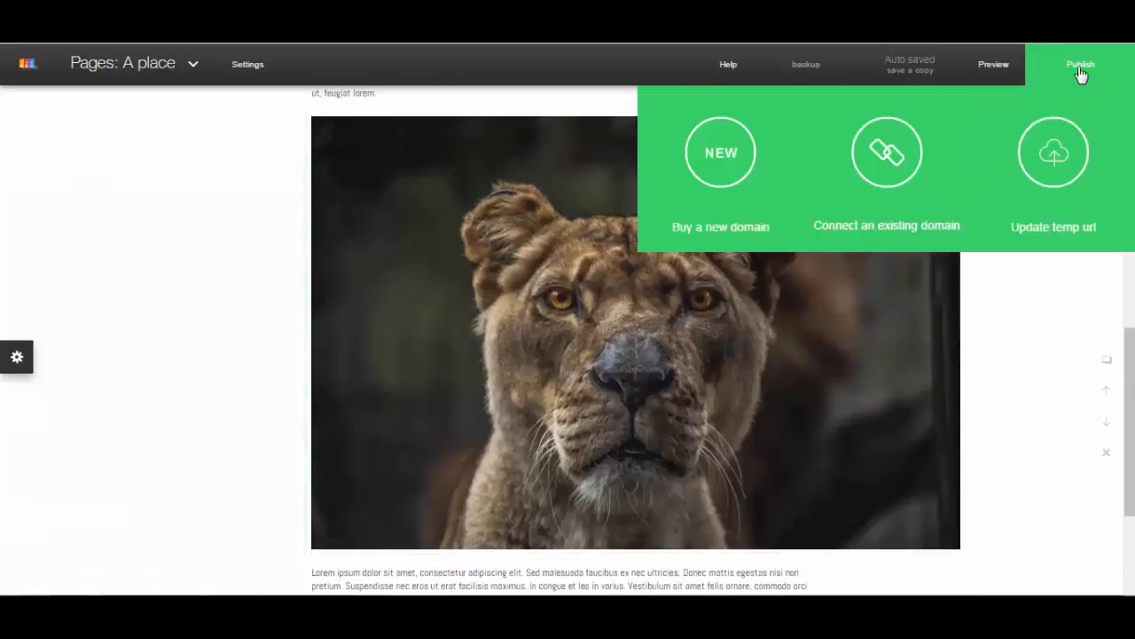
left_click(1063, 163)
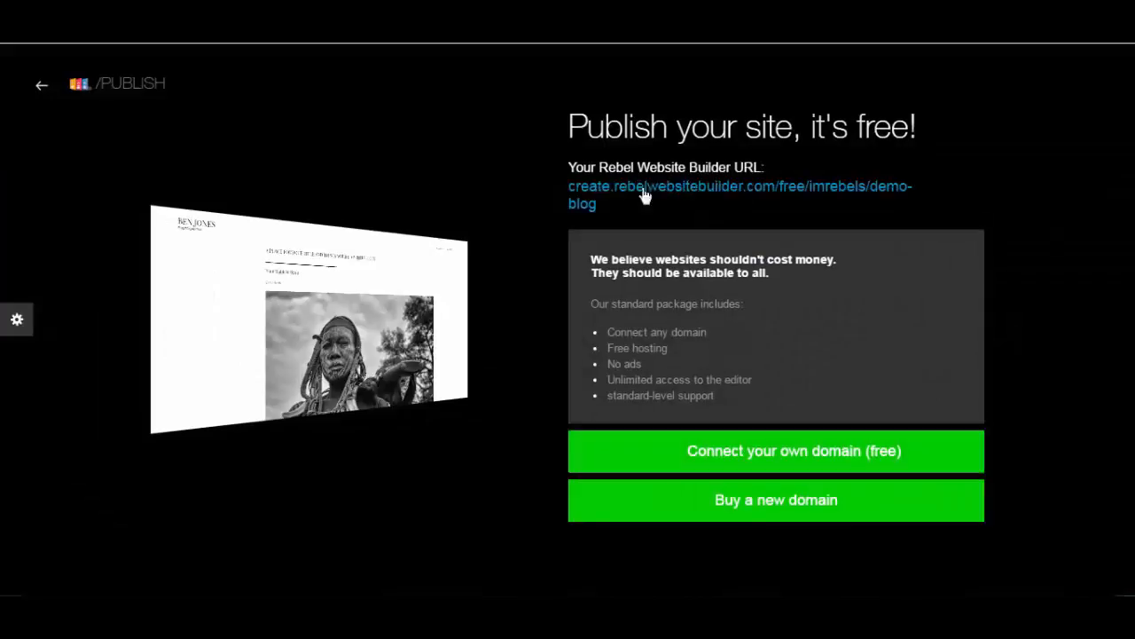
left_click(705, 193)
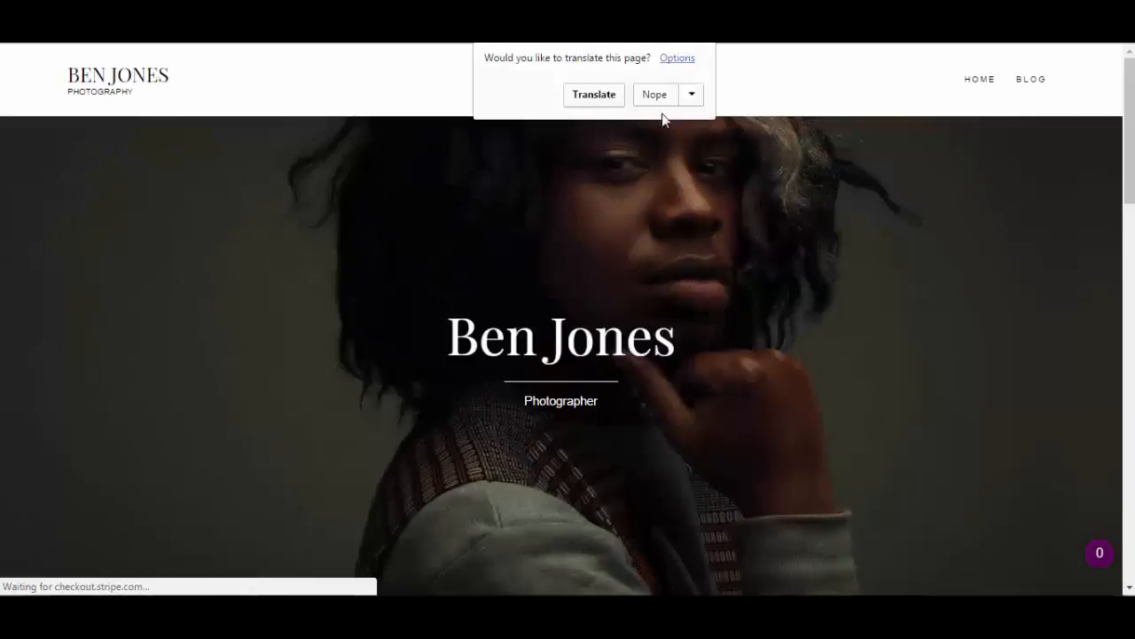
Decline the page translation and look through the published home page's header and portfolio sections
left_click(657, 95)
scroll(598, 275, "down", 10)
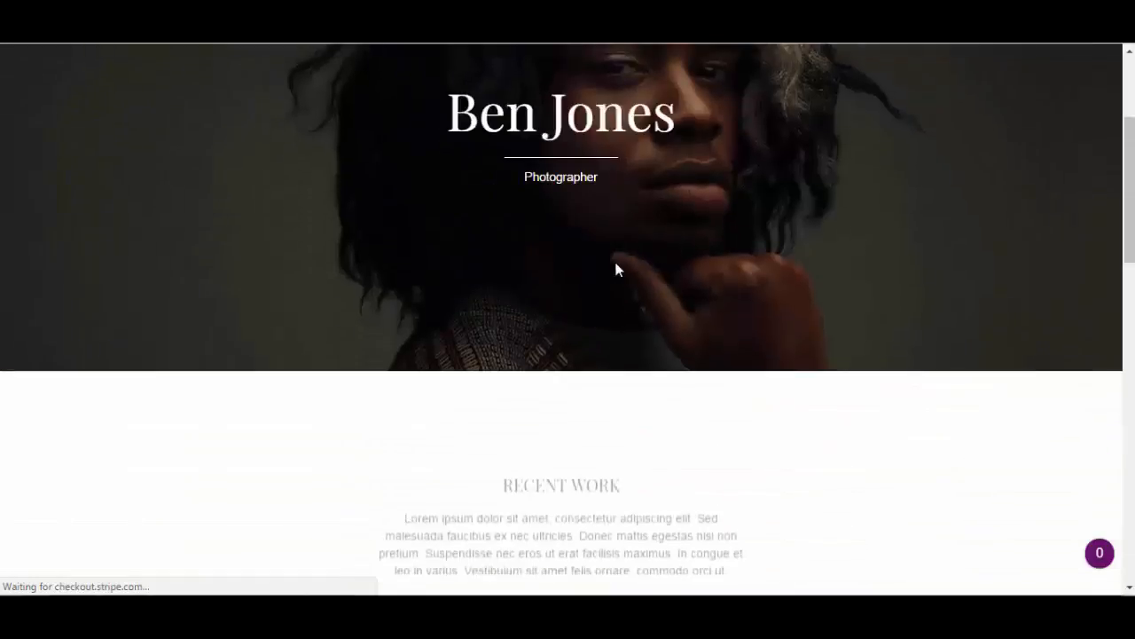
scroll(625, 267, "down", 10)
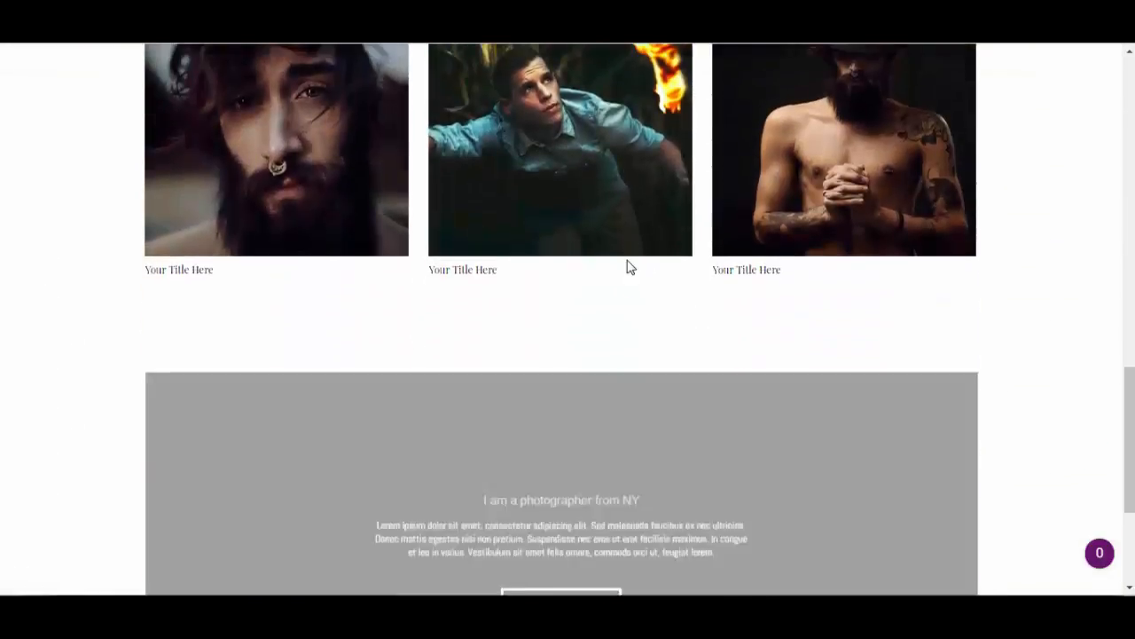
scroll(657, 249, "up", 10)
scroll(749, 239, "up", 10)
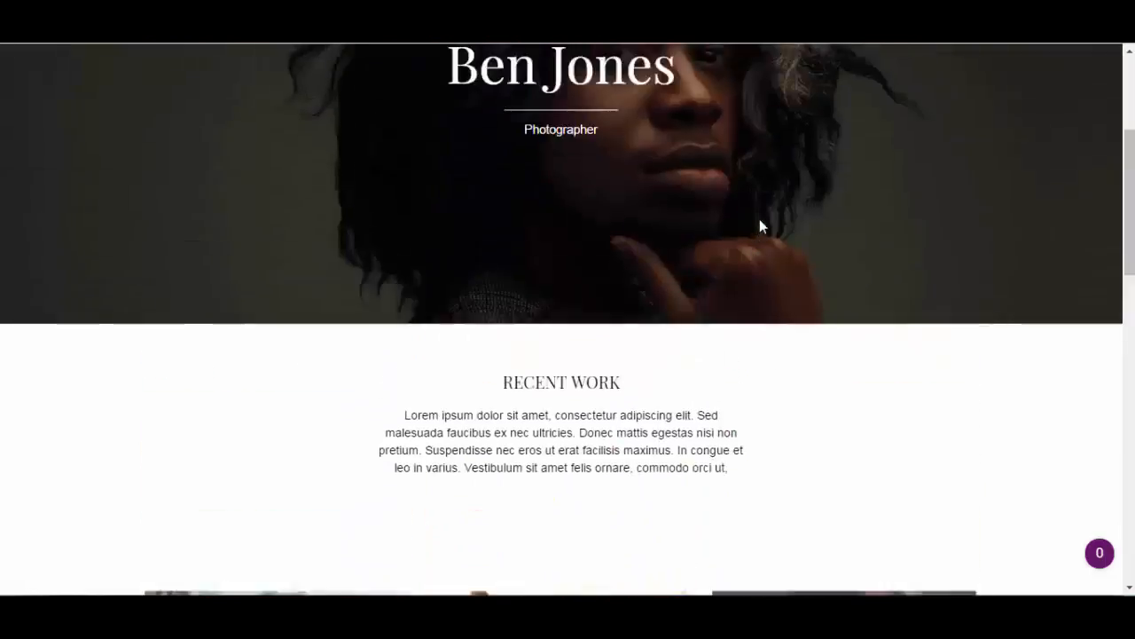
Visit the published Blog page, open the post "A place for your title and this is where my title goes", and examine its content
left_click(1039, 86)
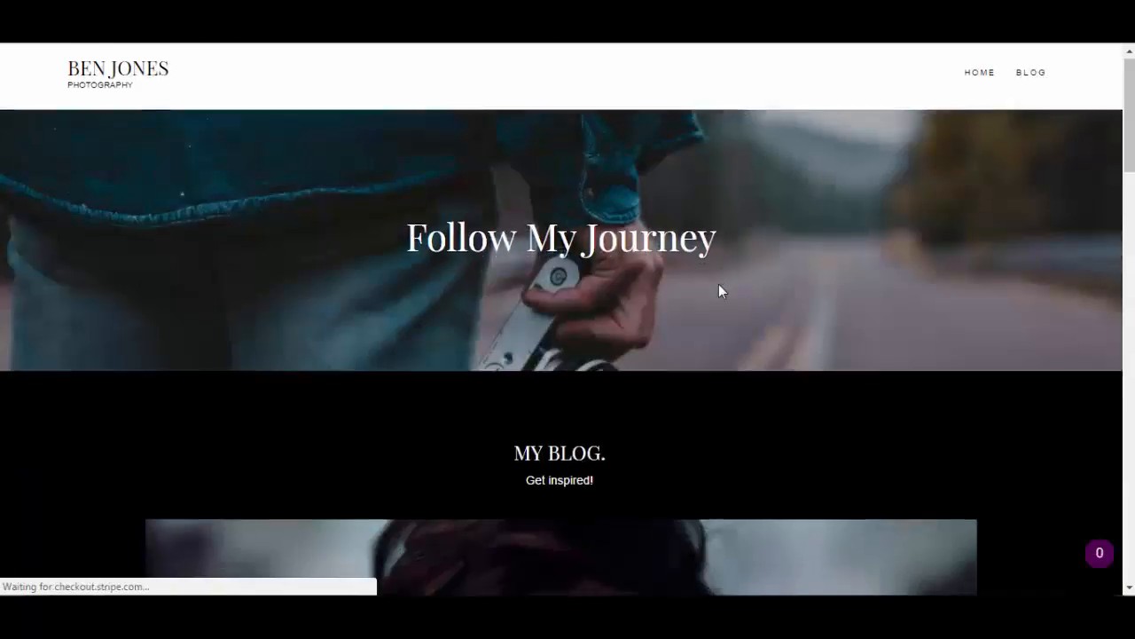
scroll(723, 257, "down", 10)
scroll(710, 269, "down", 4)
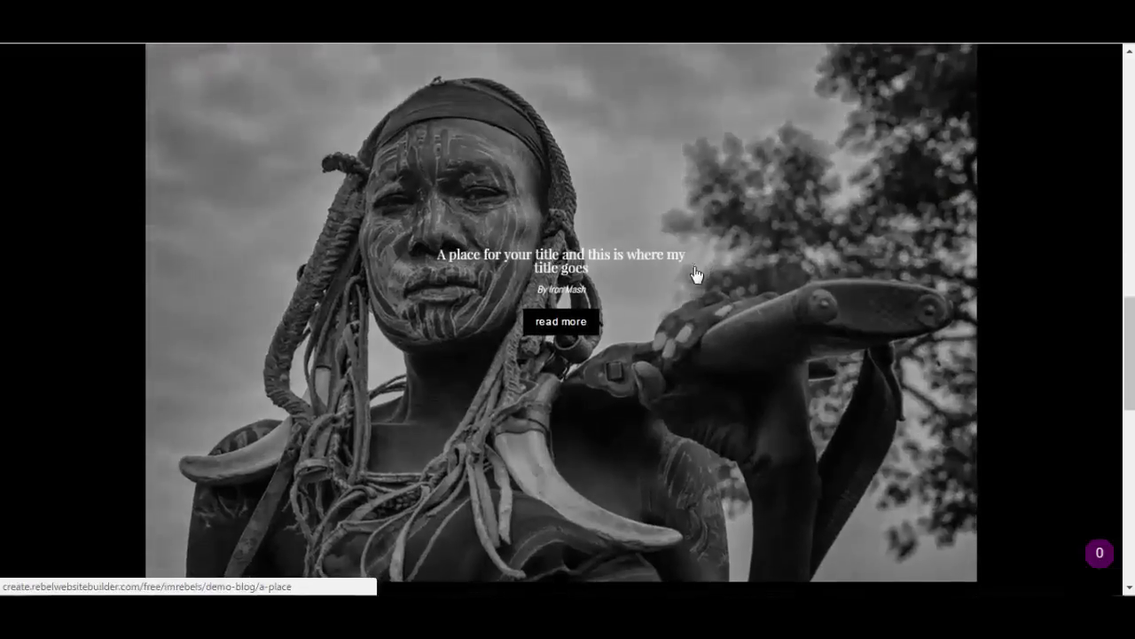
left_click(561, 242)
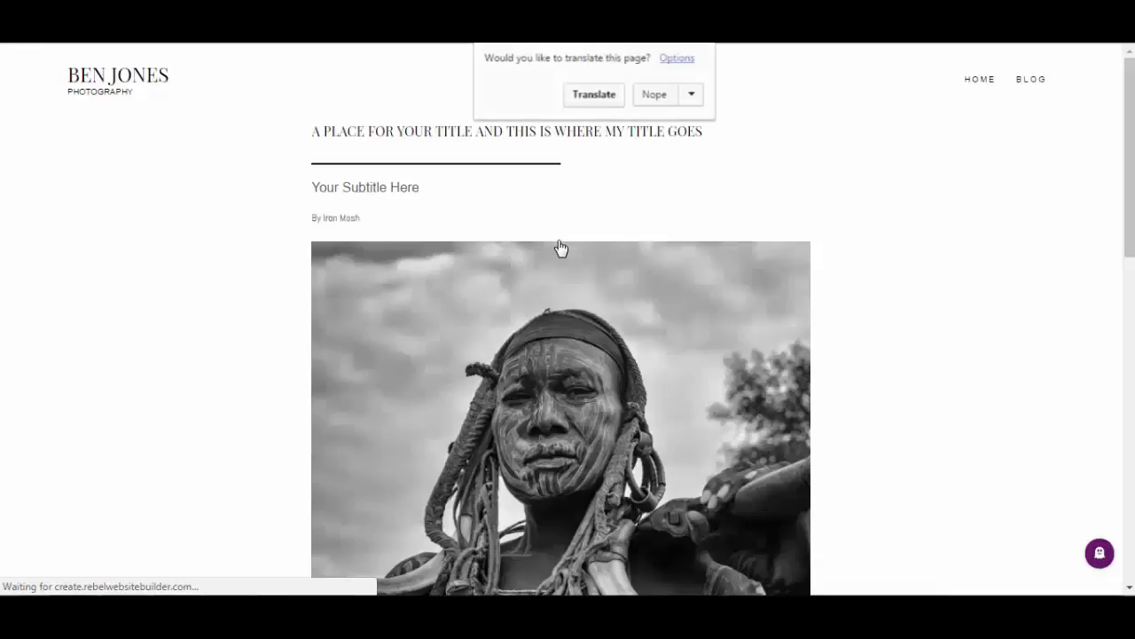
left_click(662, 94)
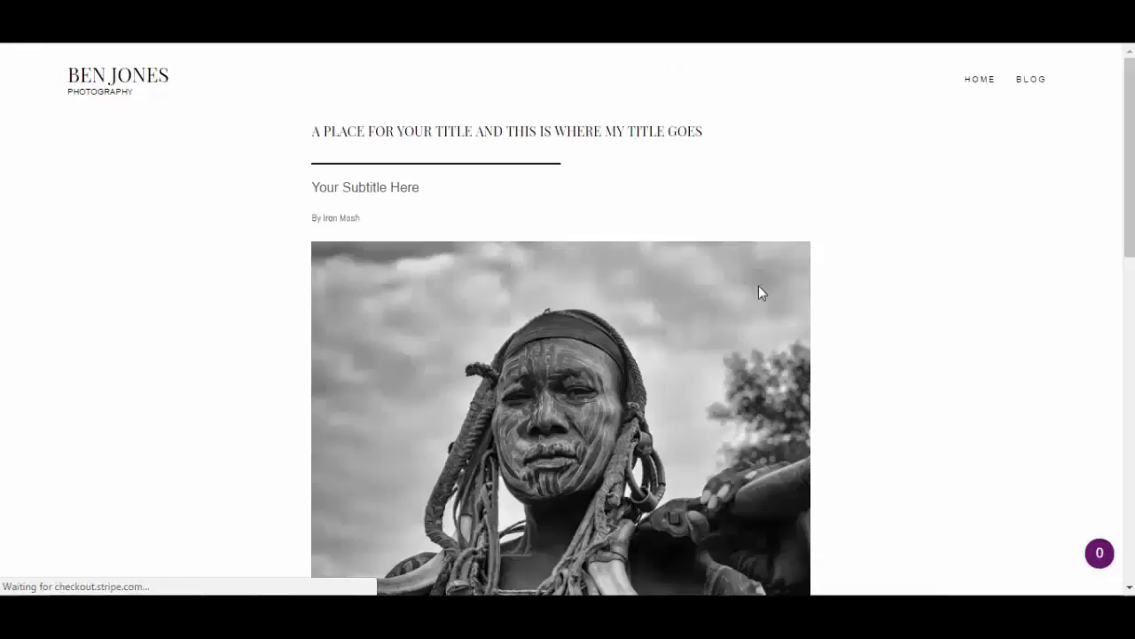
scroll(759, 293, "down", 15)
scroll(566, 175, "up", 15)
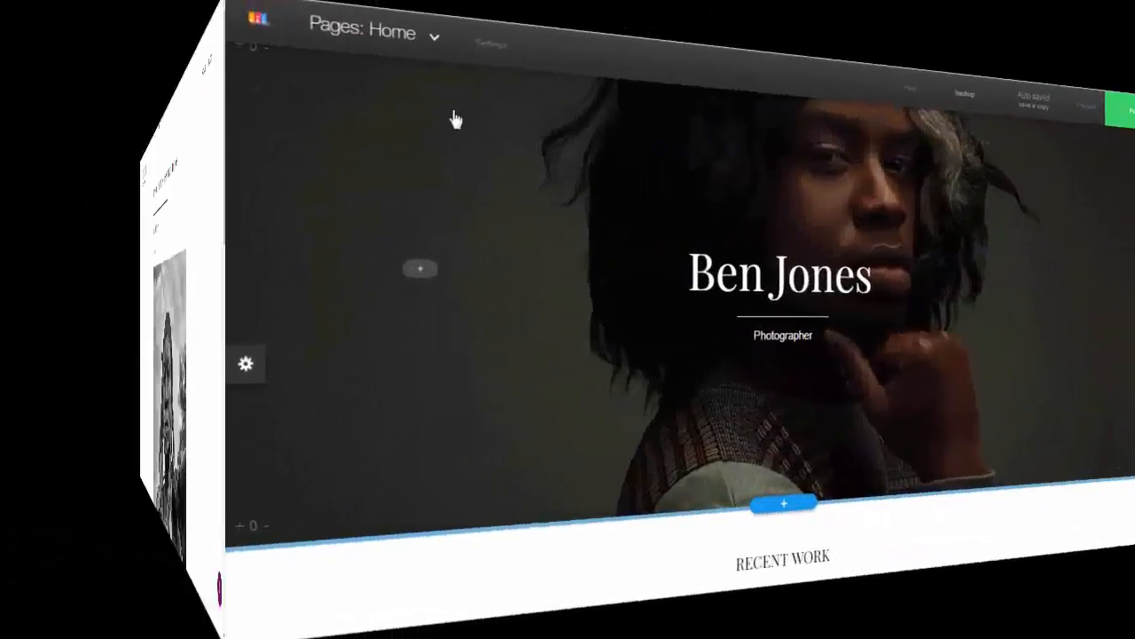
Switch to the site editor, go to the Blog page, and open the "A place" post for editing through its read more link
left_click(184, 78)
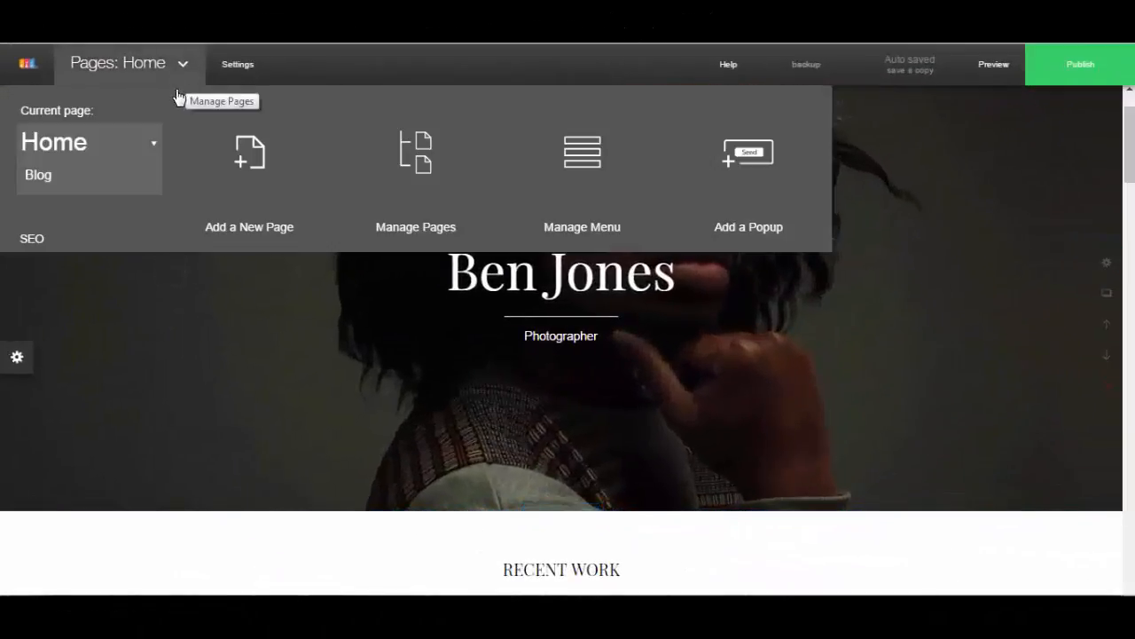
left_click(51, 177)
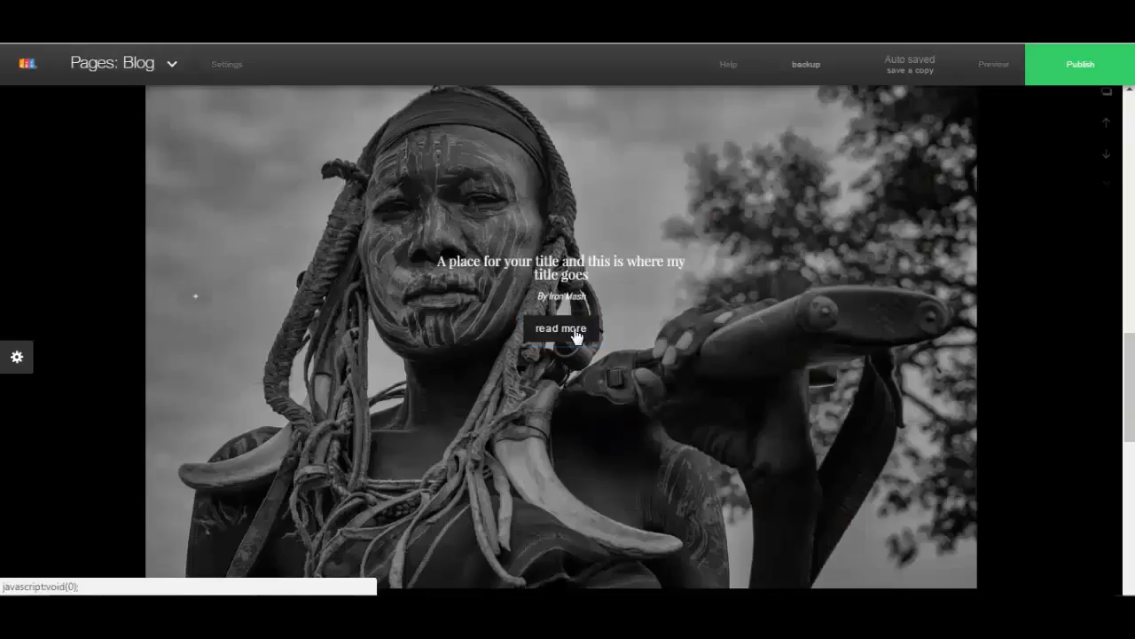
left_click(575, 333)
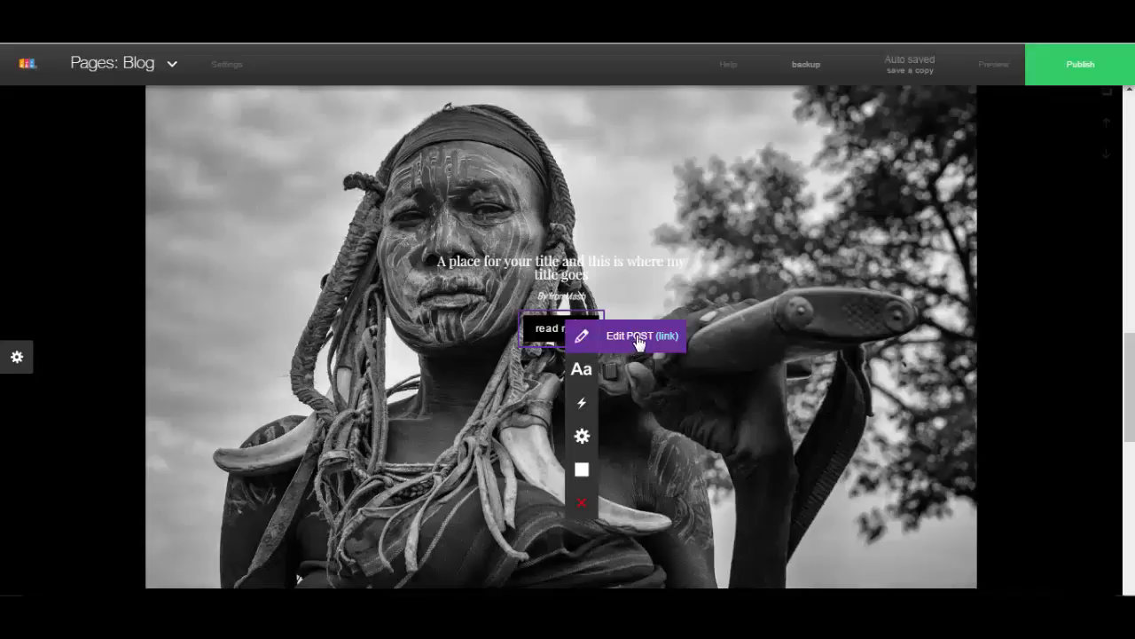
left_click(636, 341)
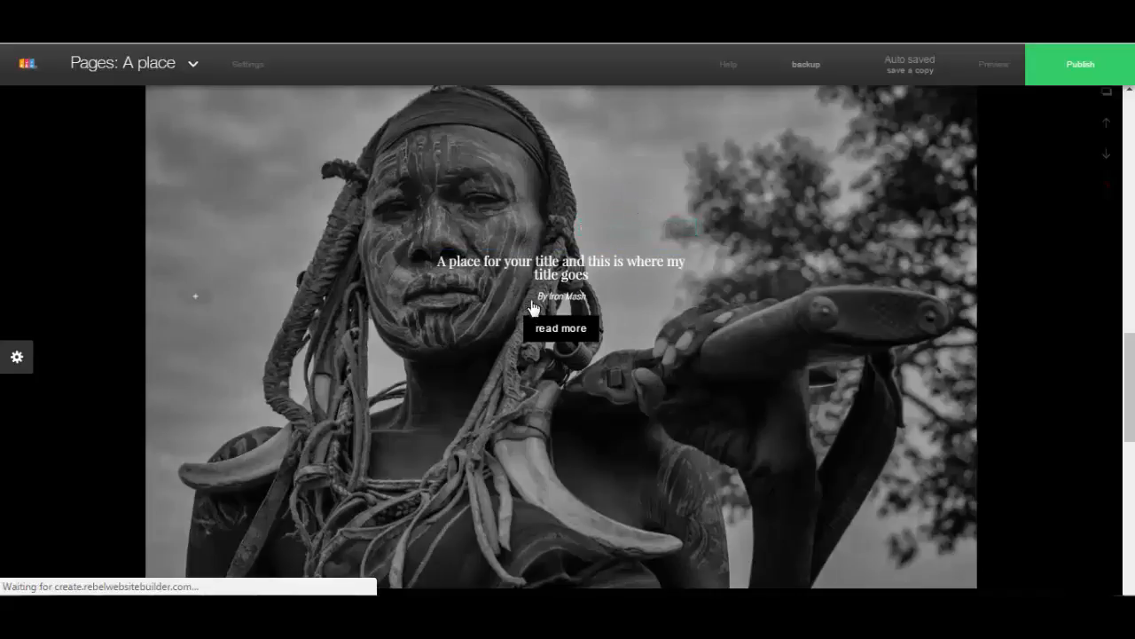
left_click(595, 290)
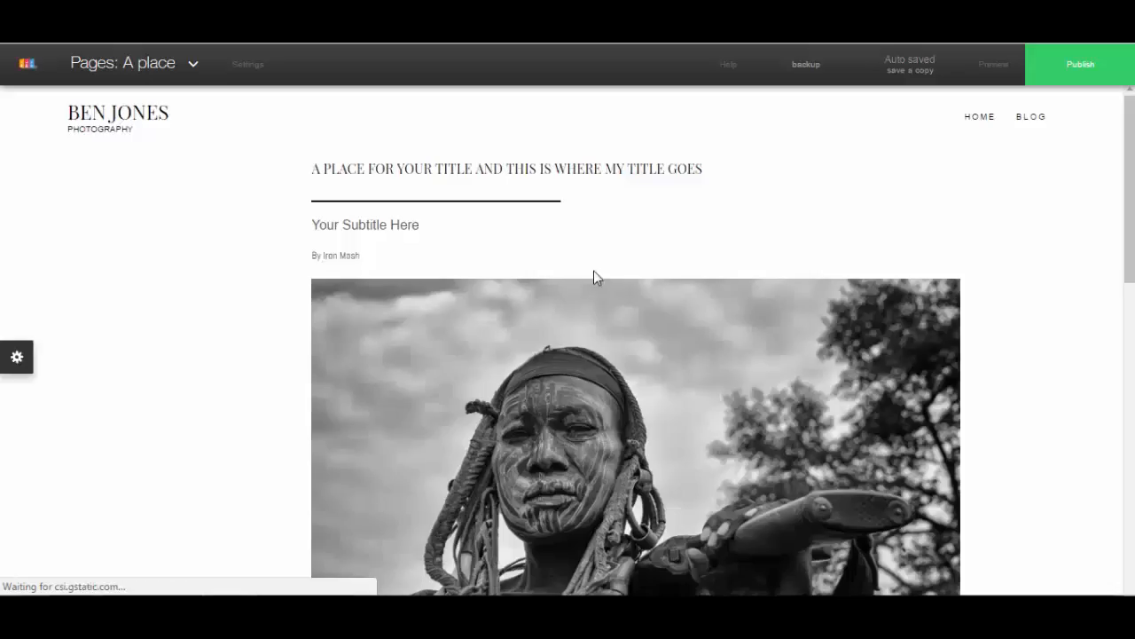
scroll(598, 265, "down", 5)
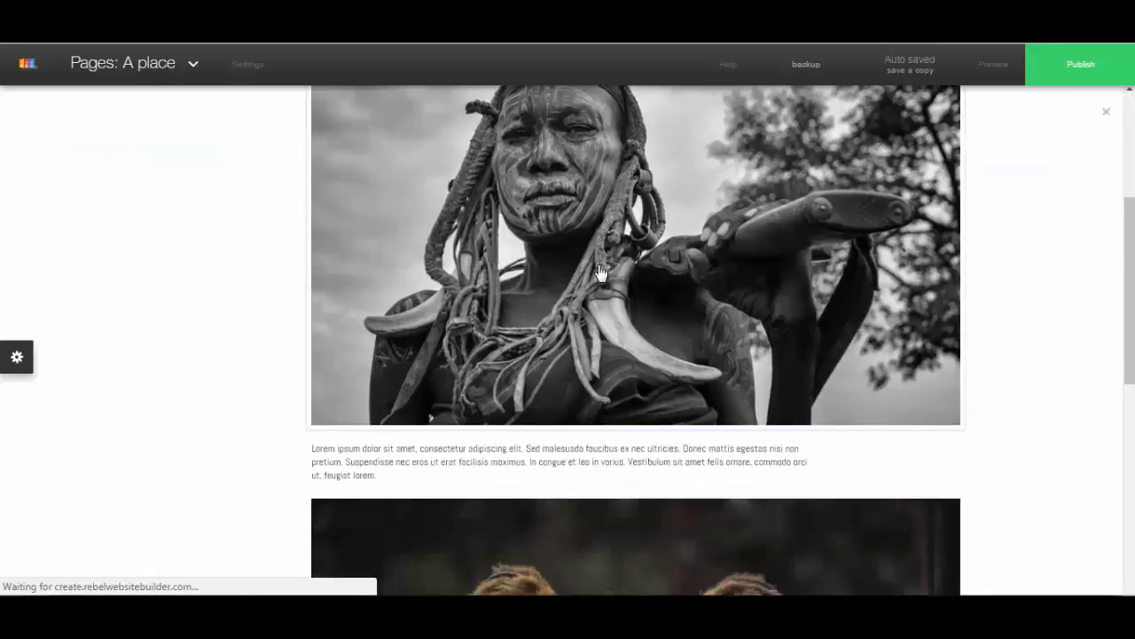
scroll(600, 274, "down", 4)
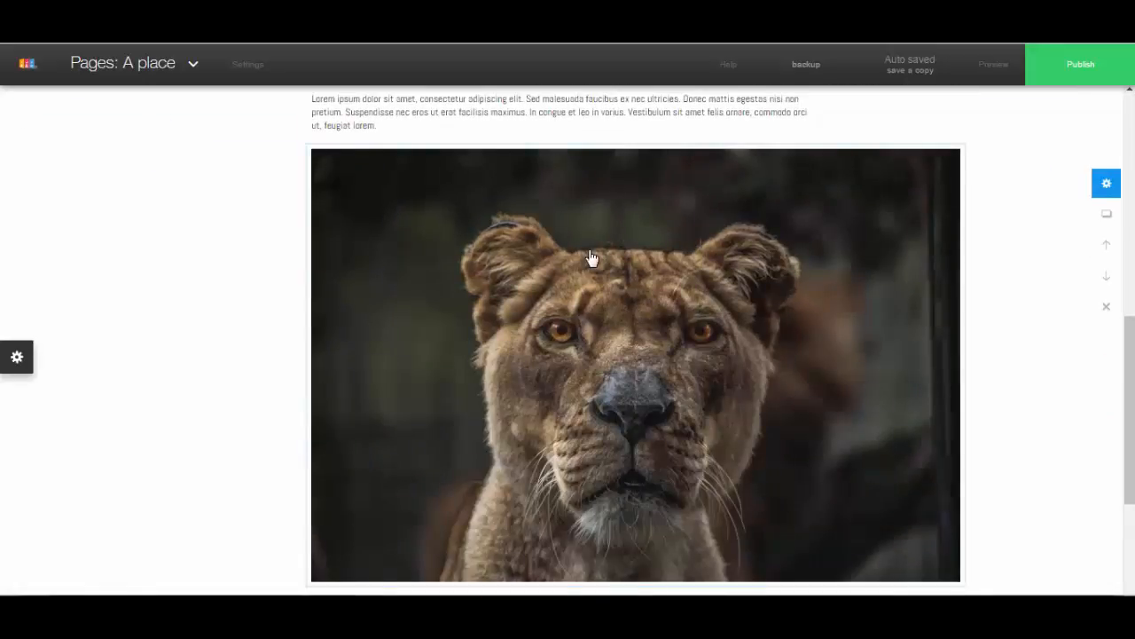